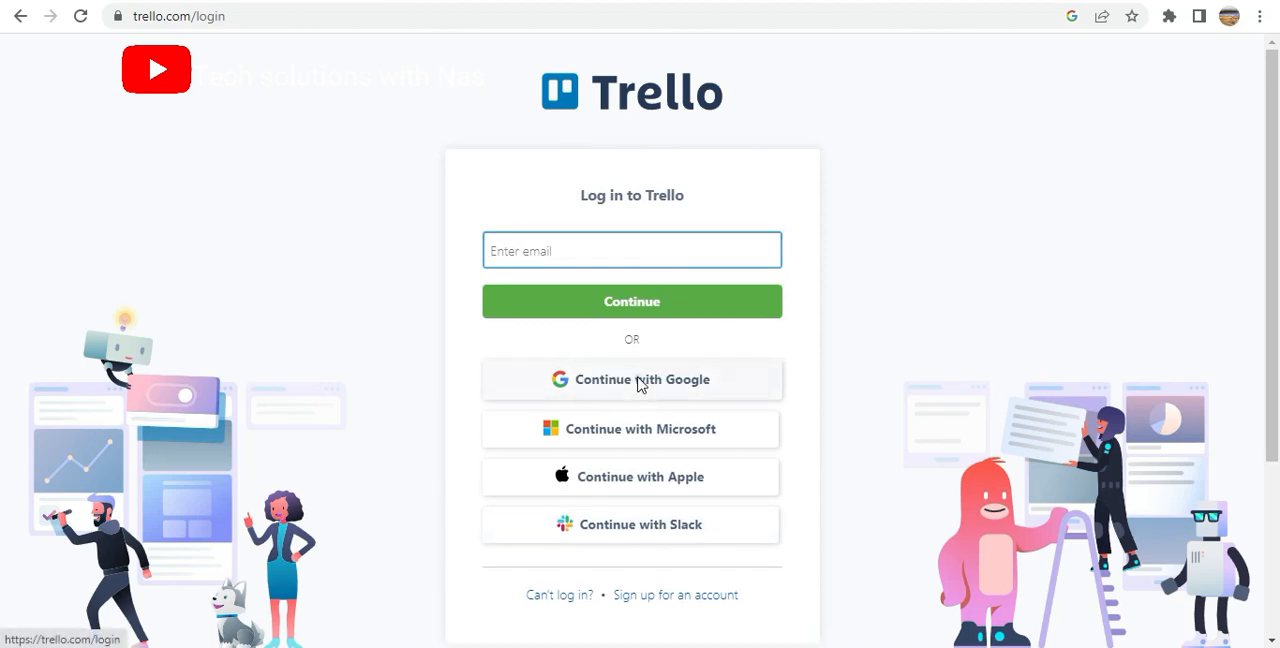
# Log in to Trello with the Google account
pyautogui.click(641, 382)
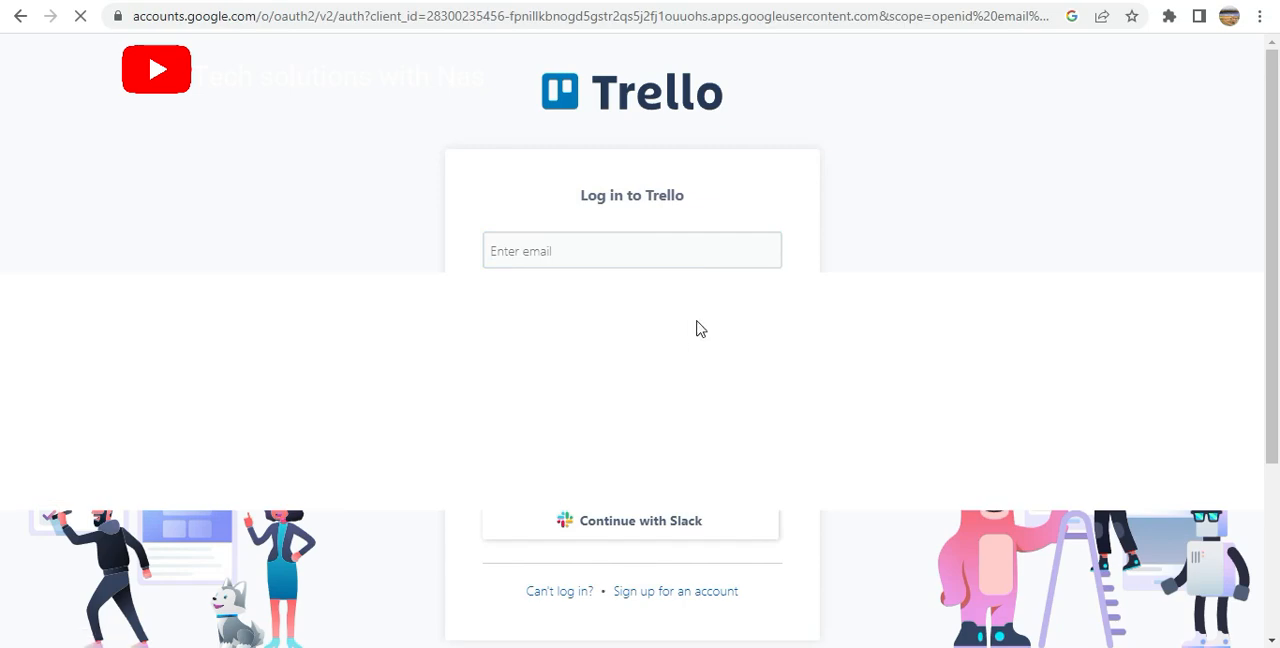
pyautogui.click(590, 298)
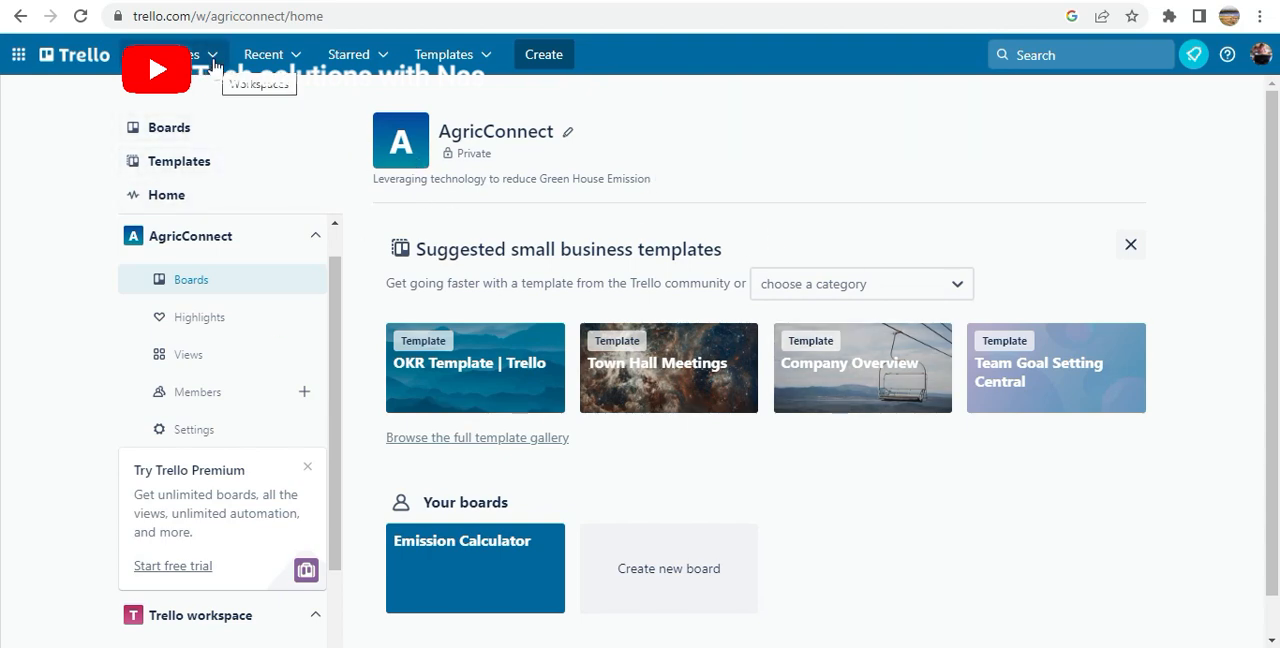
# Create a workspace named "Trello clients" of type Engineering-IT with the description "For my software clients"
pyautogui.click(544, 54)
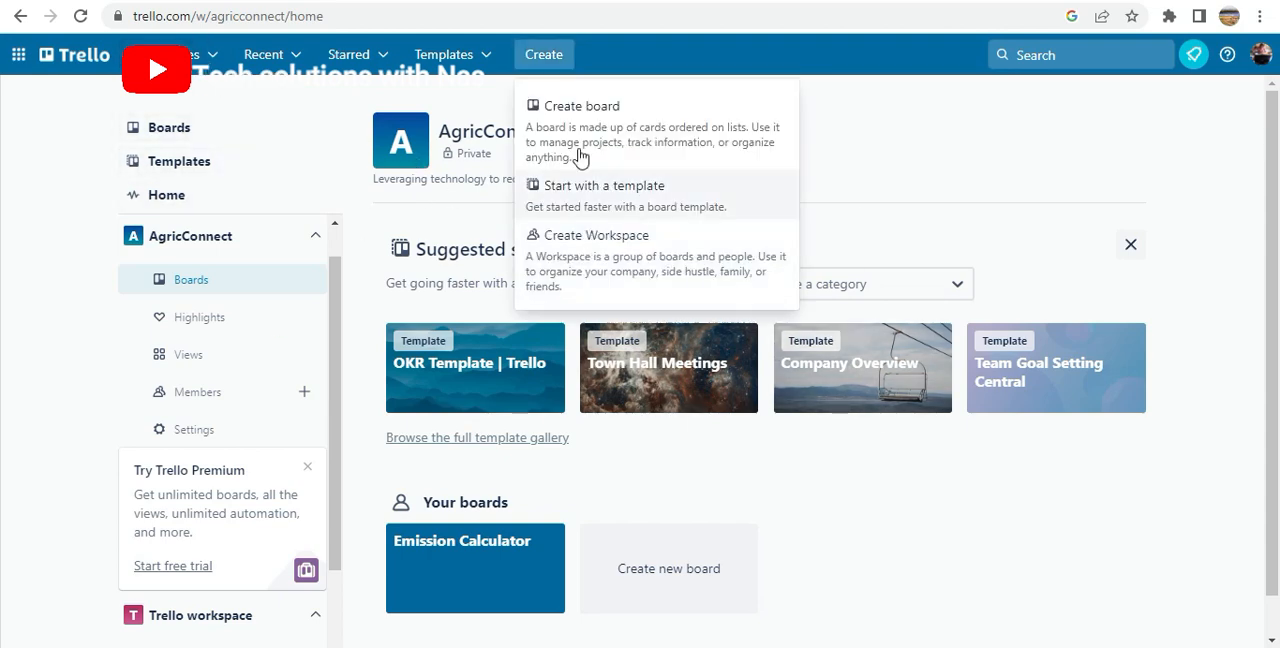
pyautogui.click(550, 60)
pyautogui.click(549, 58)
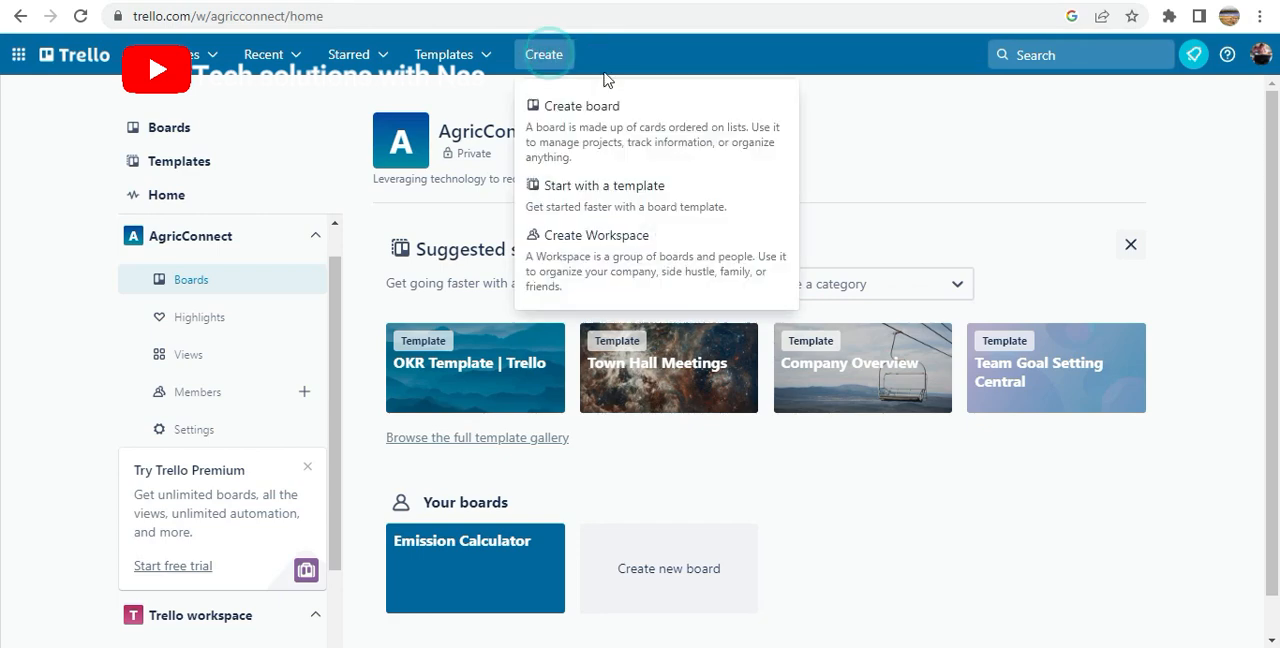
pyautogui.click(598, 238)
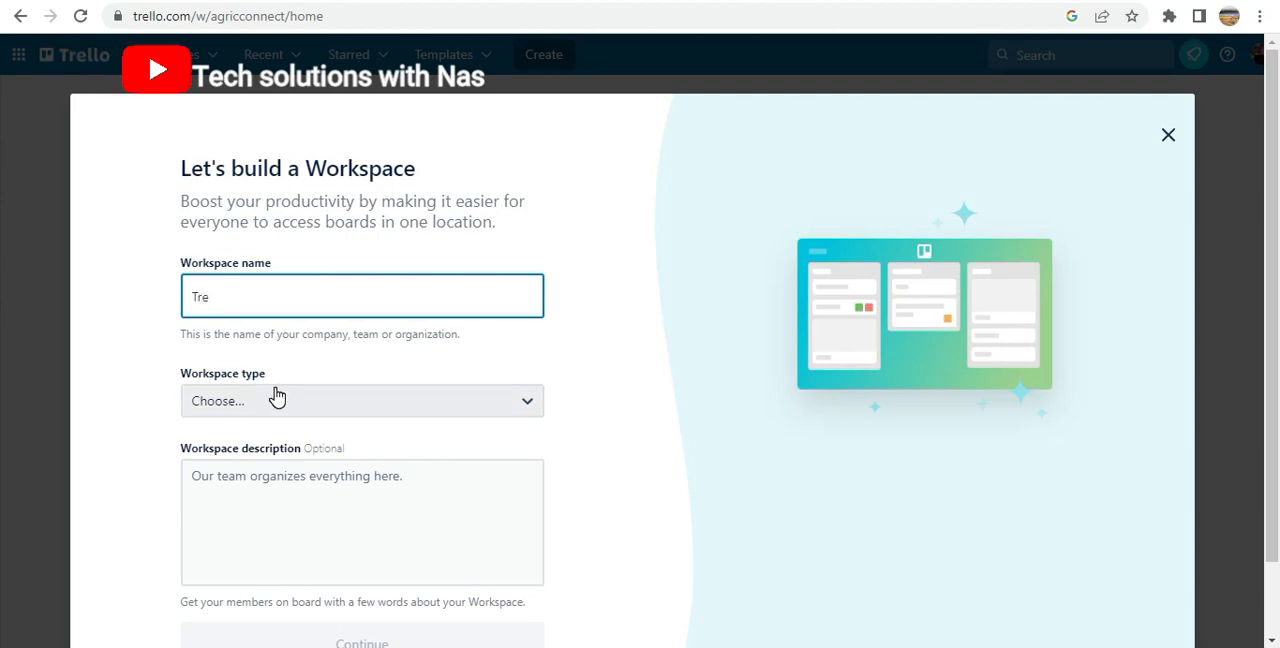
pyautogui.write('clients')
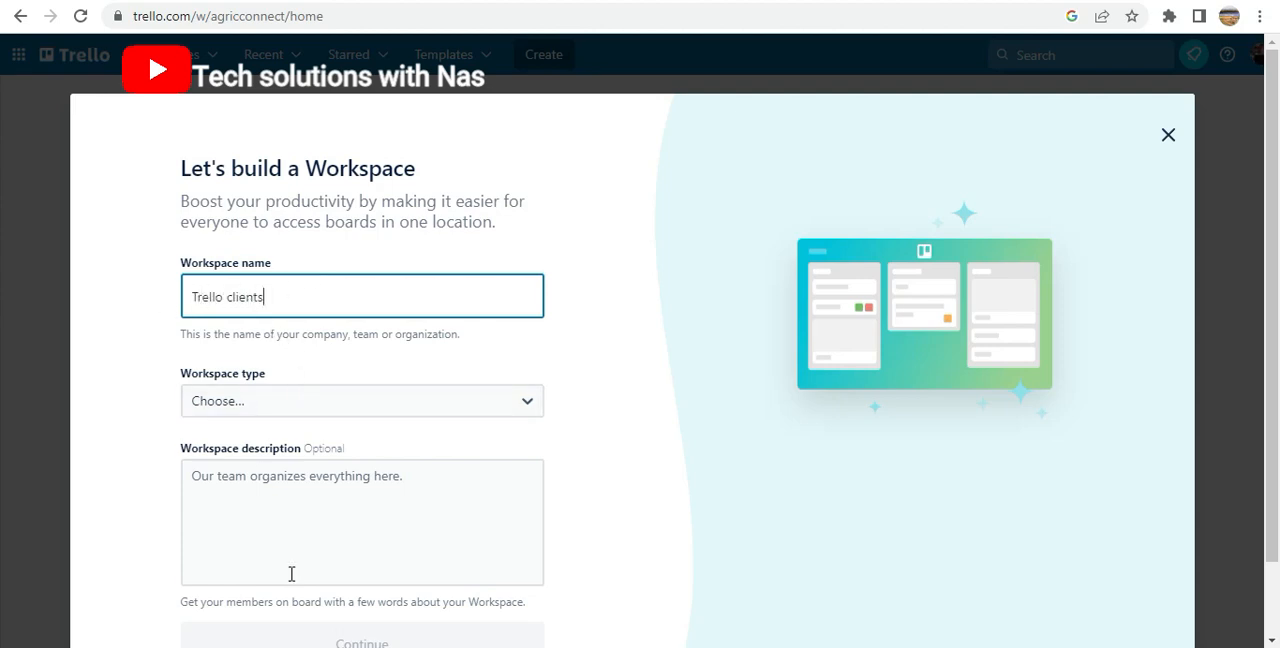
pyautogui.click(235, 404)
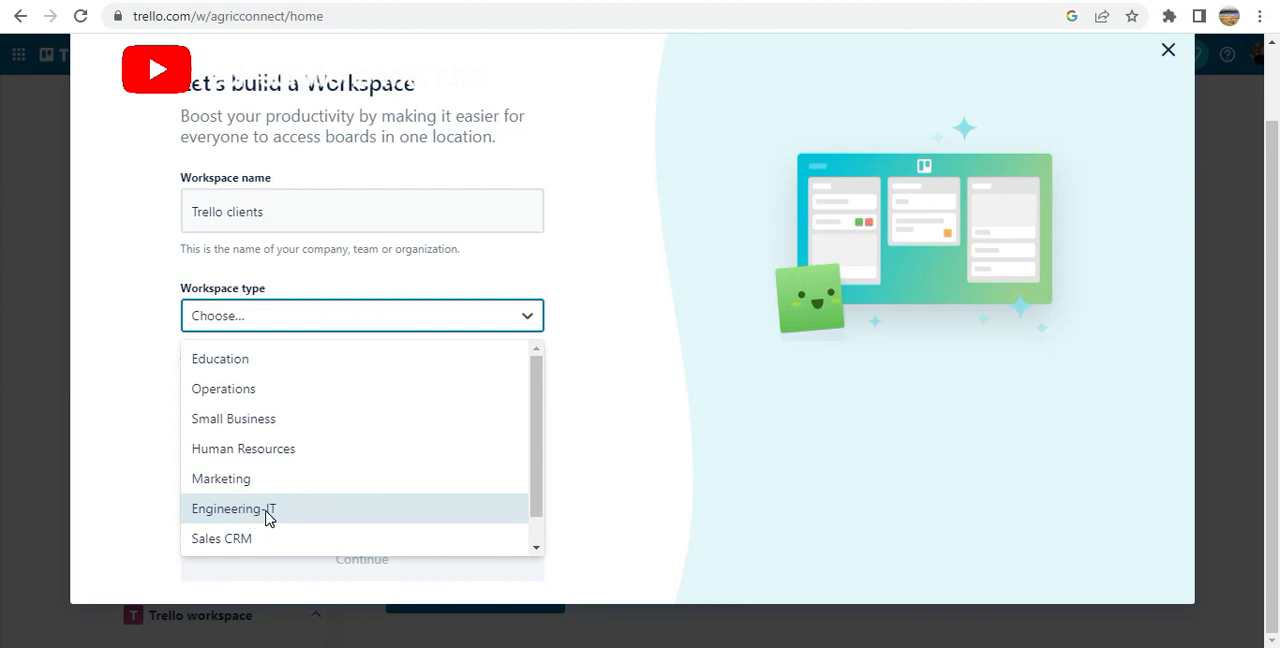
pyautogui.click(268, 510)
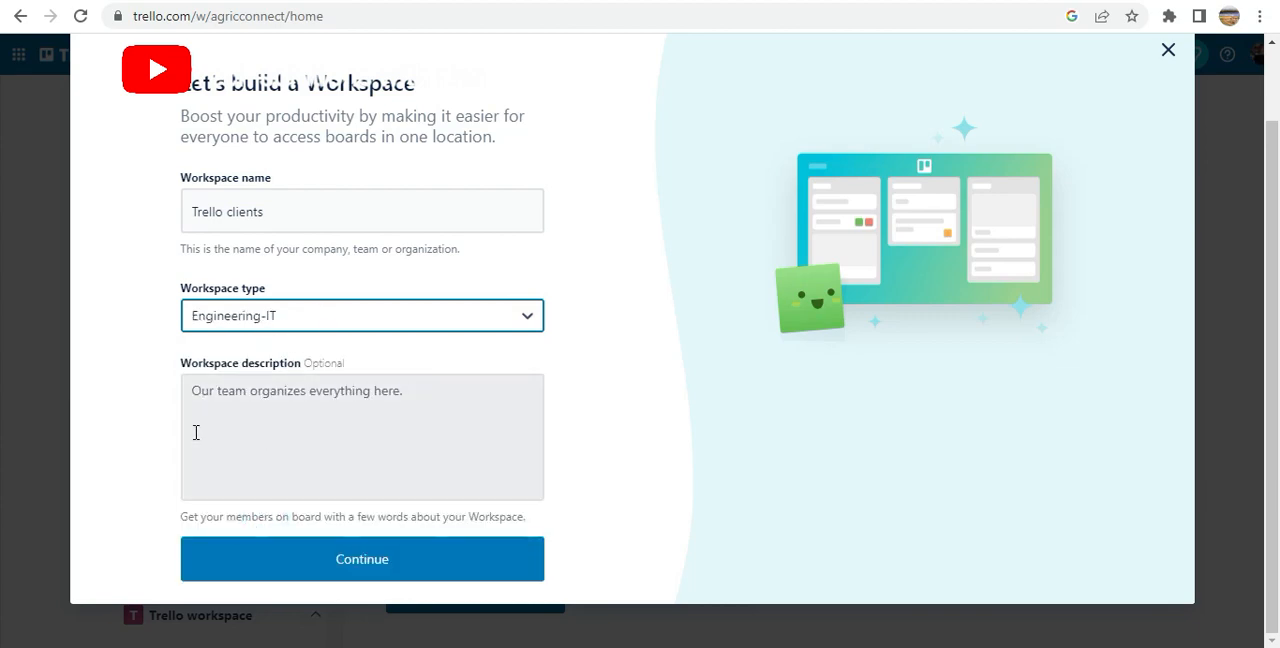
pyautogui.click(256, 397)
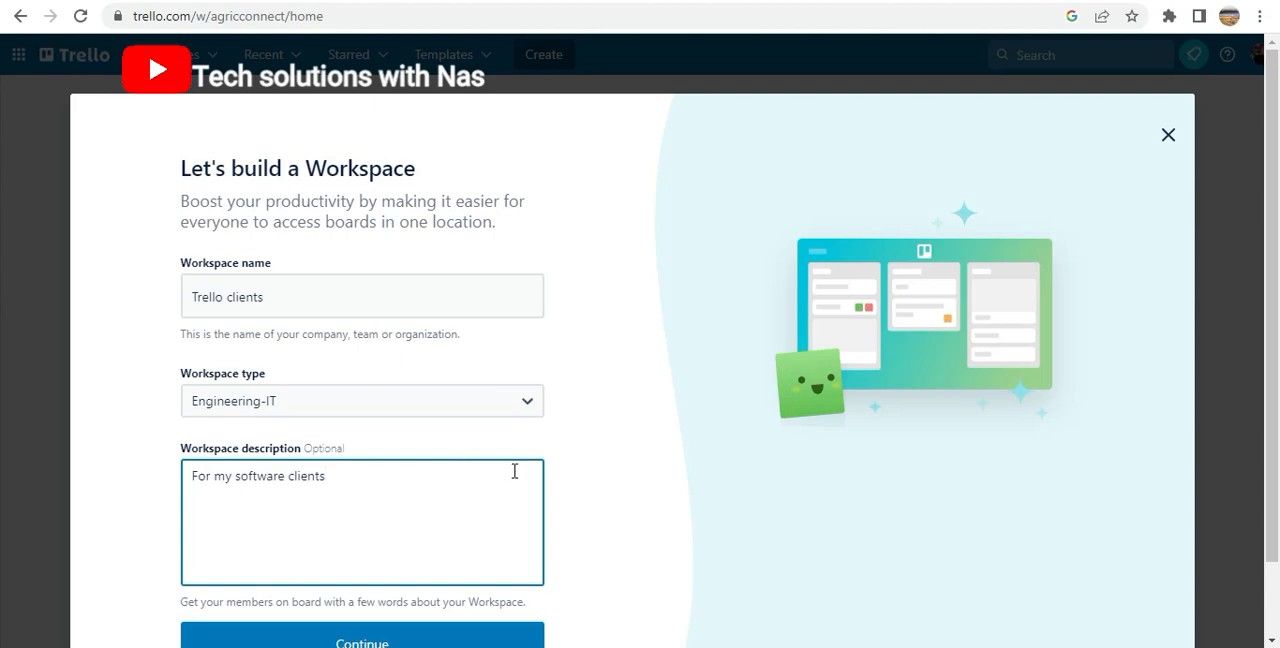
pyautogui.scroll(-1, 558, 555)
pyautogui.click(408, 563)
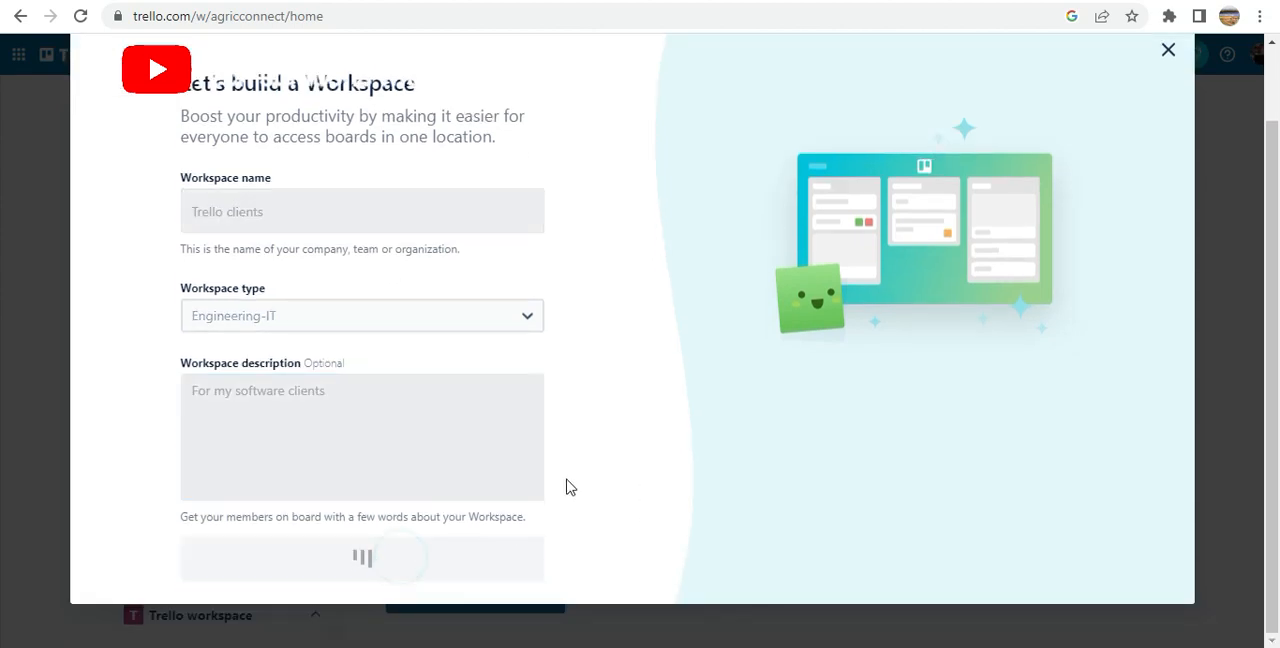
# Skip inviting team members to the new workspace by choosing to do it later
pyautogui.click(255, 289)
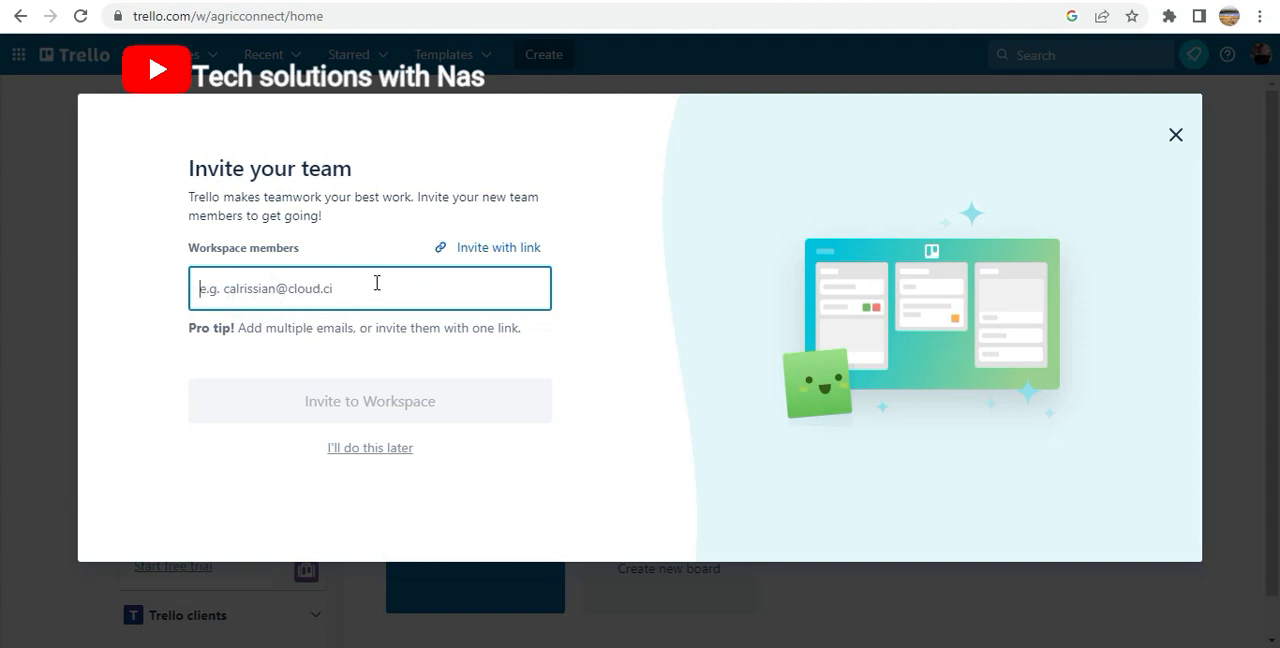
pyautogui.click(237, 290)
pyautogui.click(236, 291)
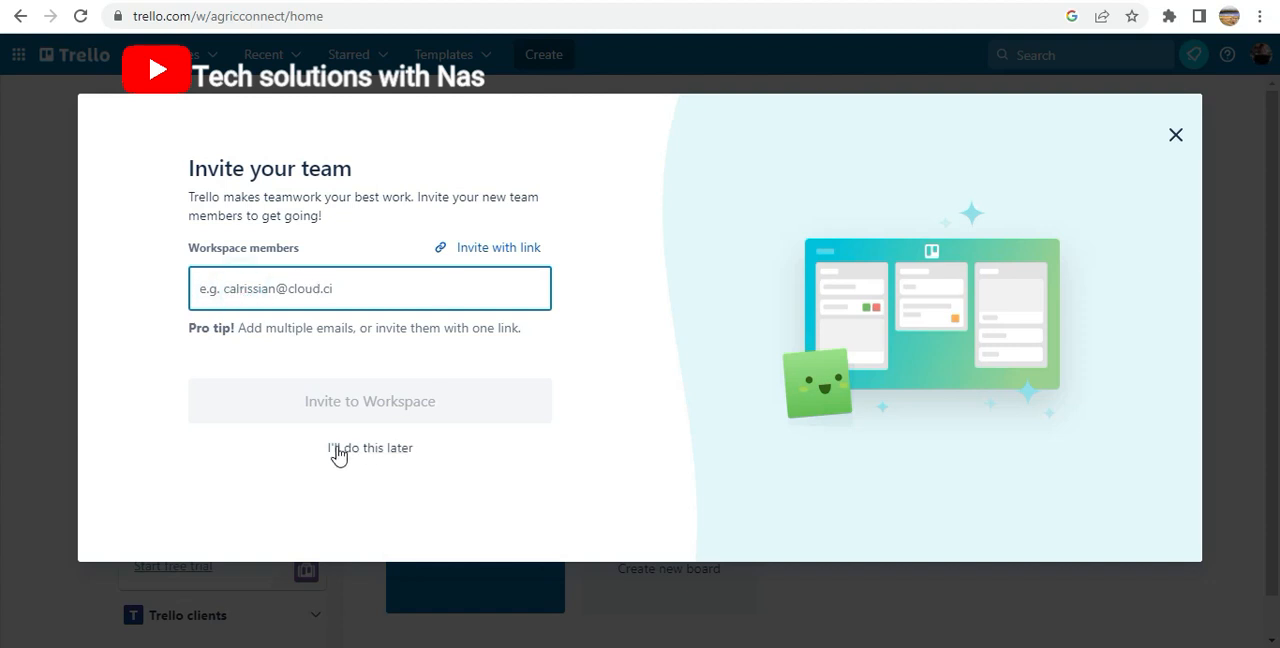
pyautogui.click(324, 404)
pyautogui.click(432, 392)
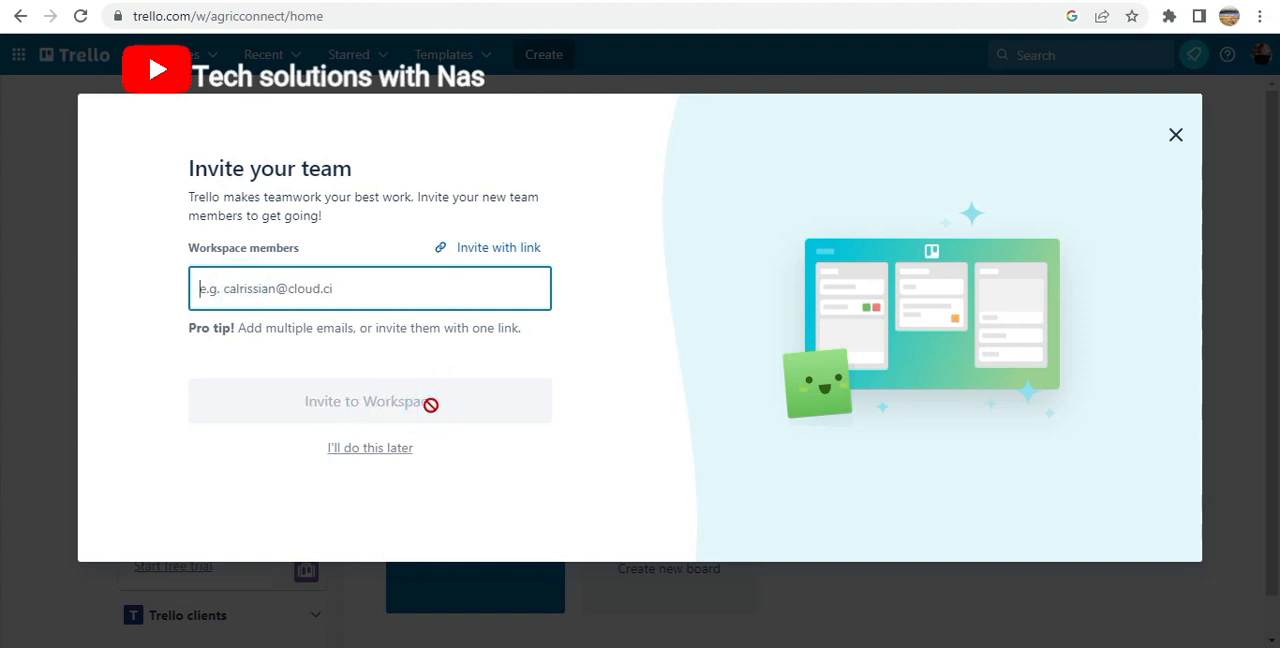
pyautogui.click(364, 452)
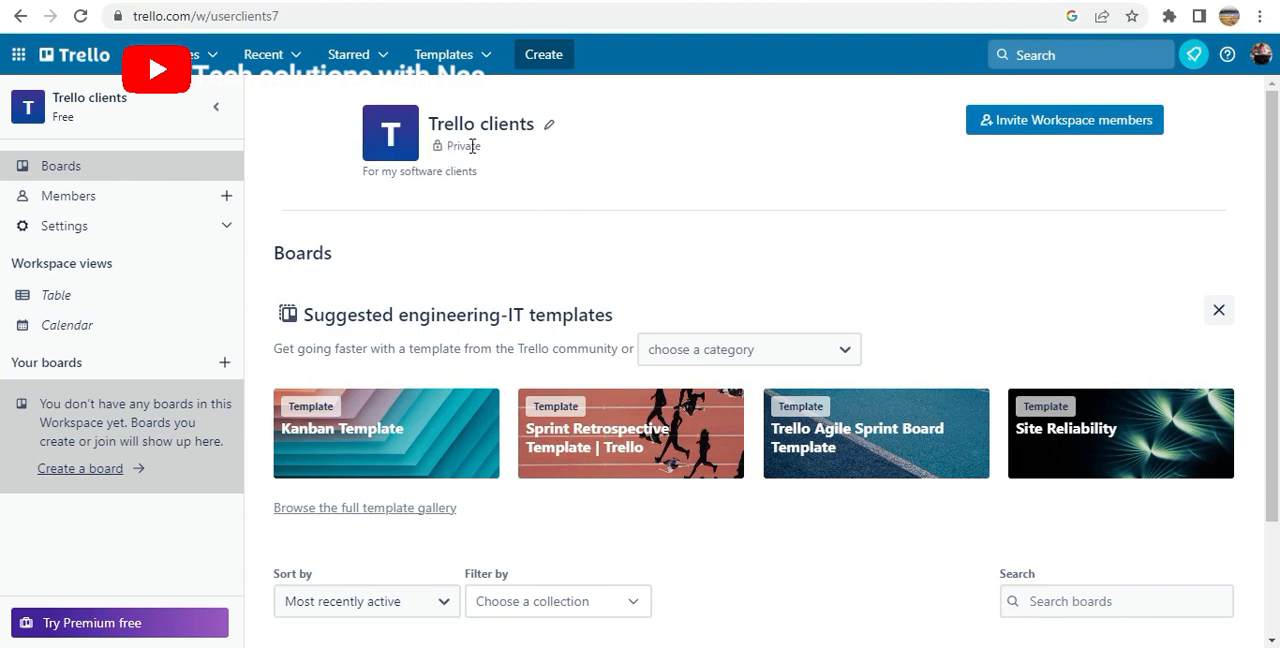
# Open the Trello clients workspace settings, review them and set the workspace visibility to Public
pyautogui.click(476, 148)
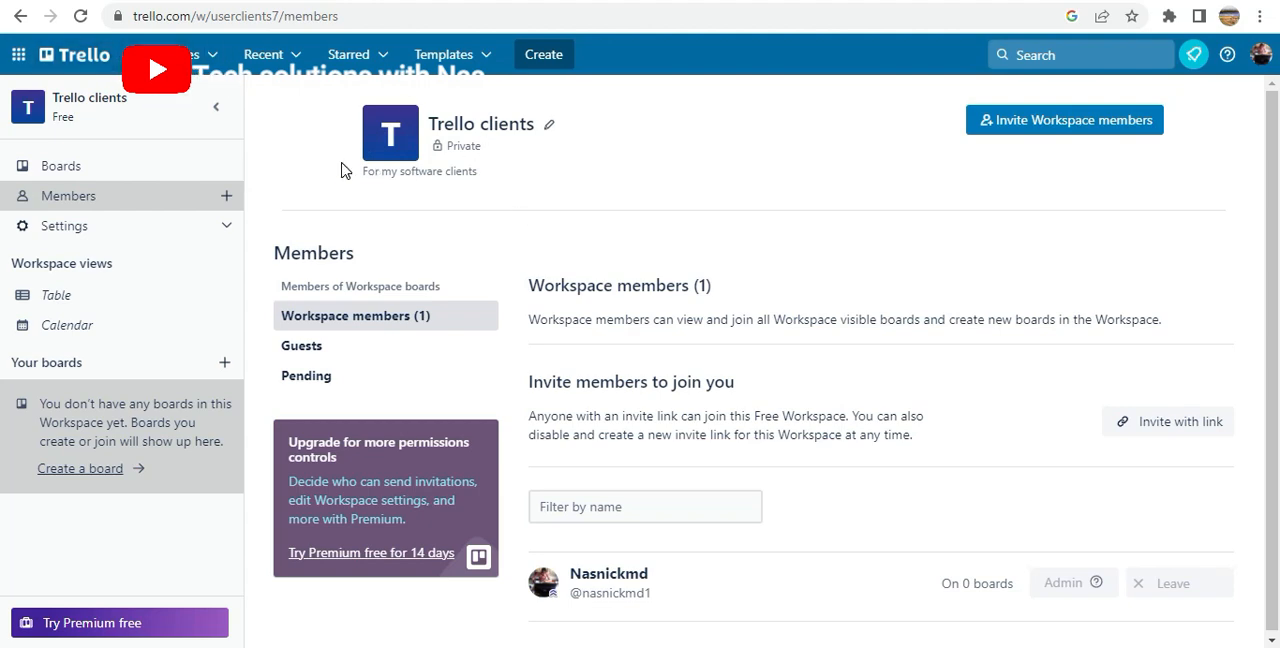
pyautogui.click(225, 232)
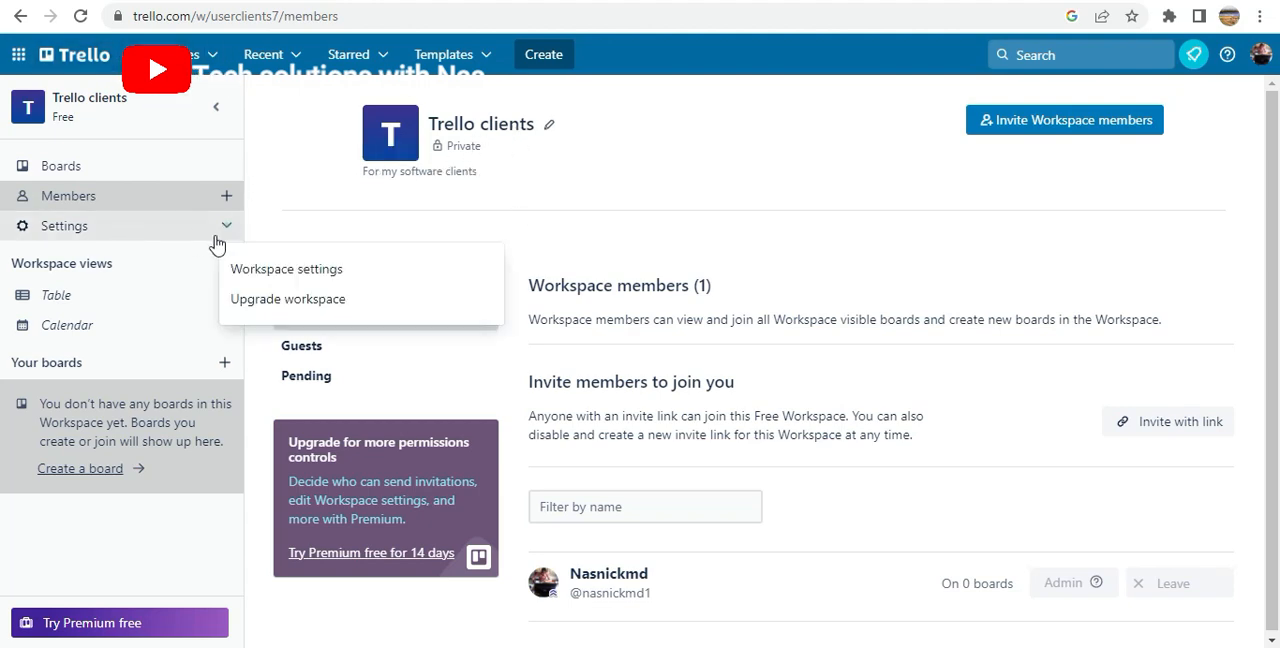
pyautogui.click(319, 272)
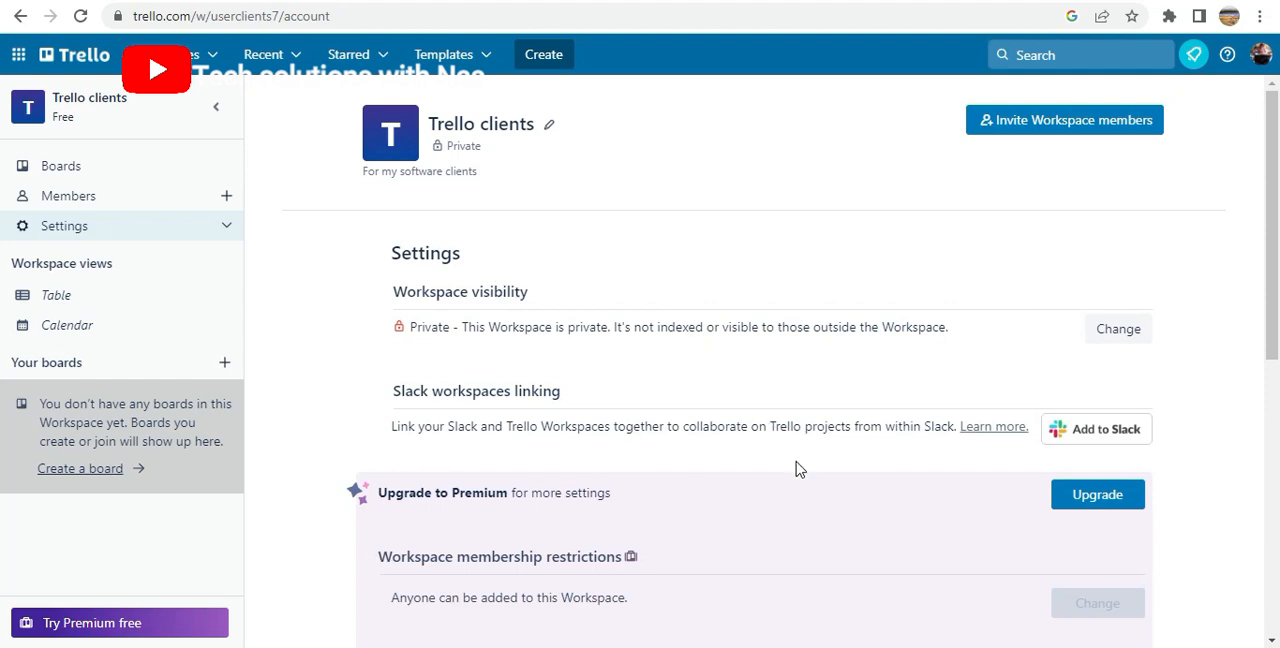
pyautogui.scroll(-4, 799, 469)
pyautogui.scroll(-2, 675, 428)
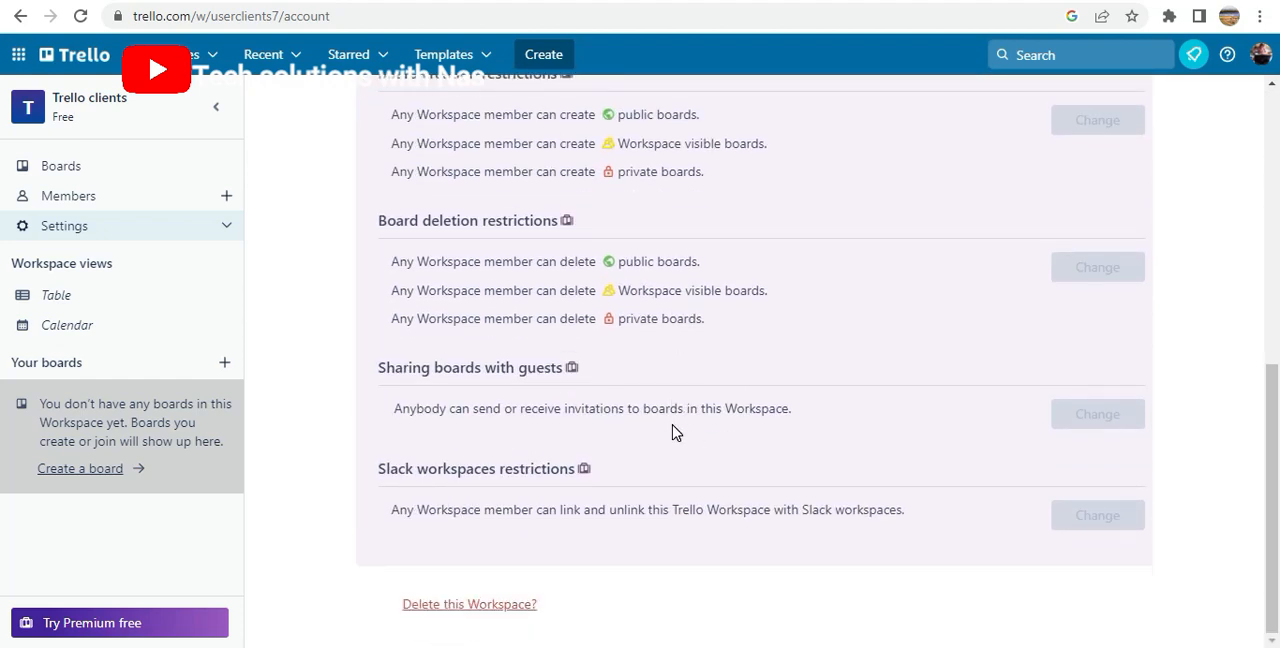
pyautogui.scroll(6, 675, 430)
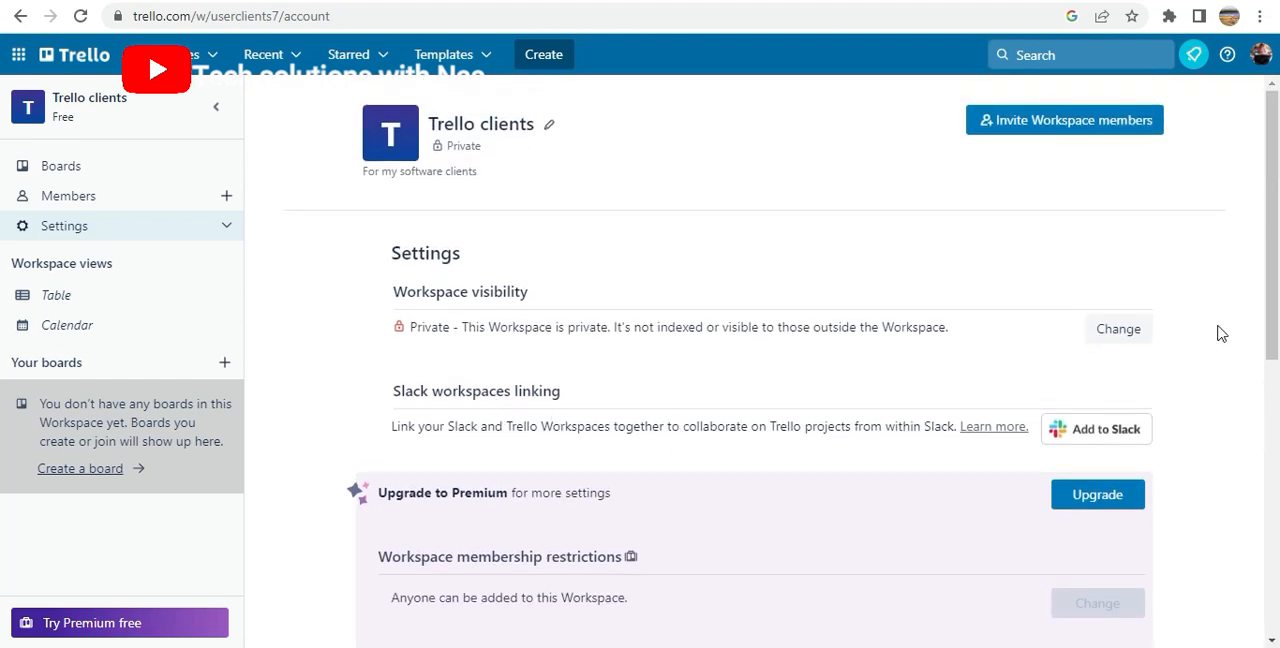
pyautogui.click(1118, 329)
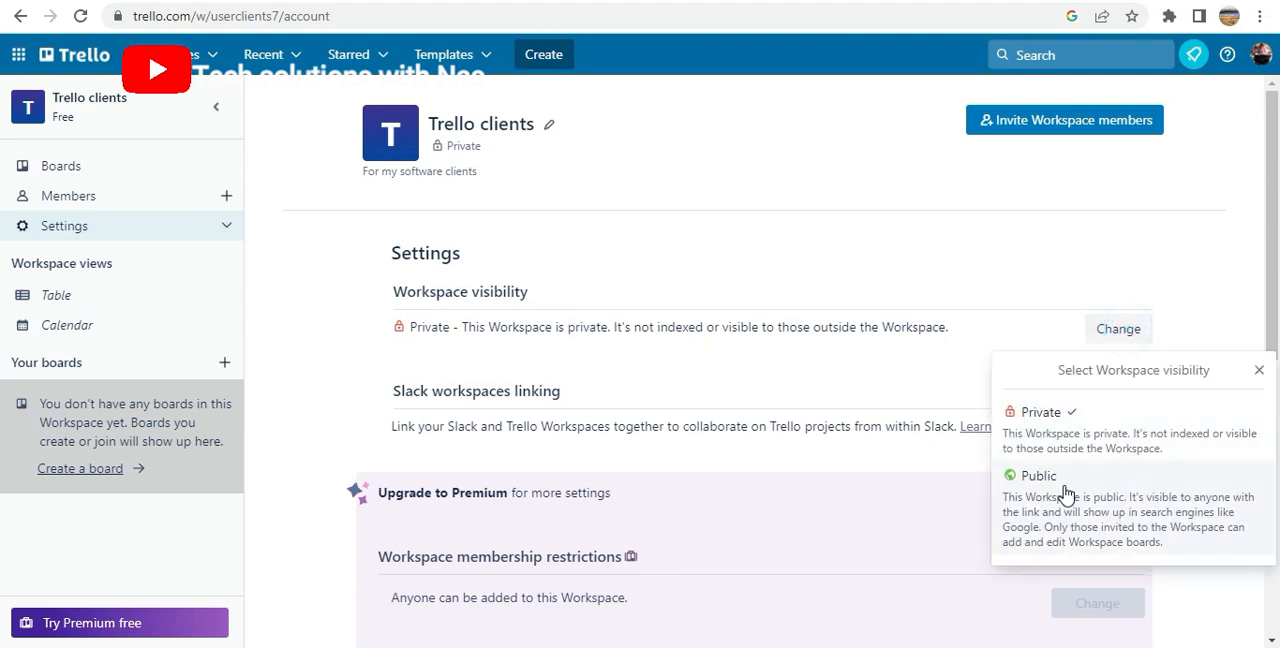
pyautogui.click(1034, 480)
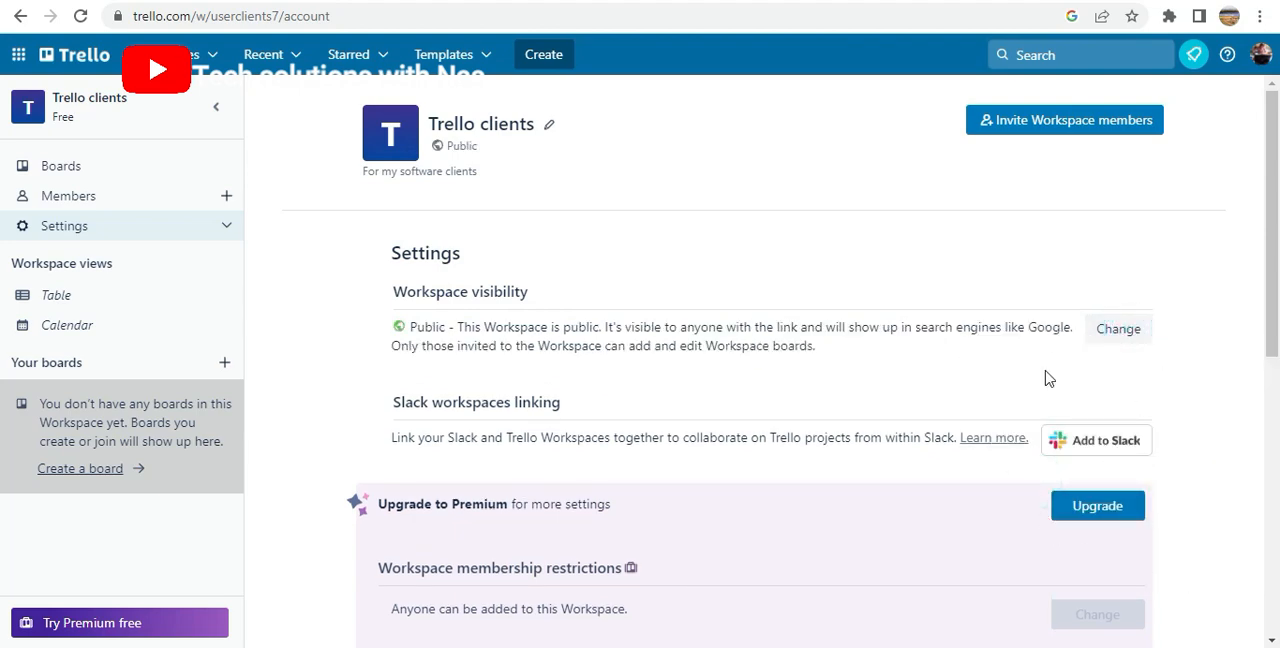
pyautogui.scroll(-6, 688, 502)
pyautogui.scroll(6, 677, 504)
pyautogui.moveTo(493, 150)
pyautogui.mouseDown()
pyautogui.moveTo(437, 148)
pyautogui.moveTo(534, 171)
pyautogui.moveTo(513, 158)
pyautogui.mouseUp()
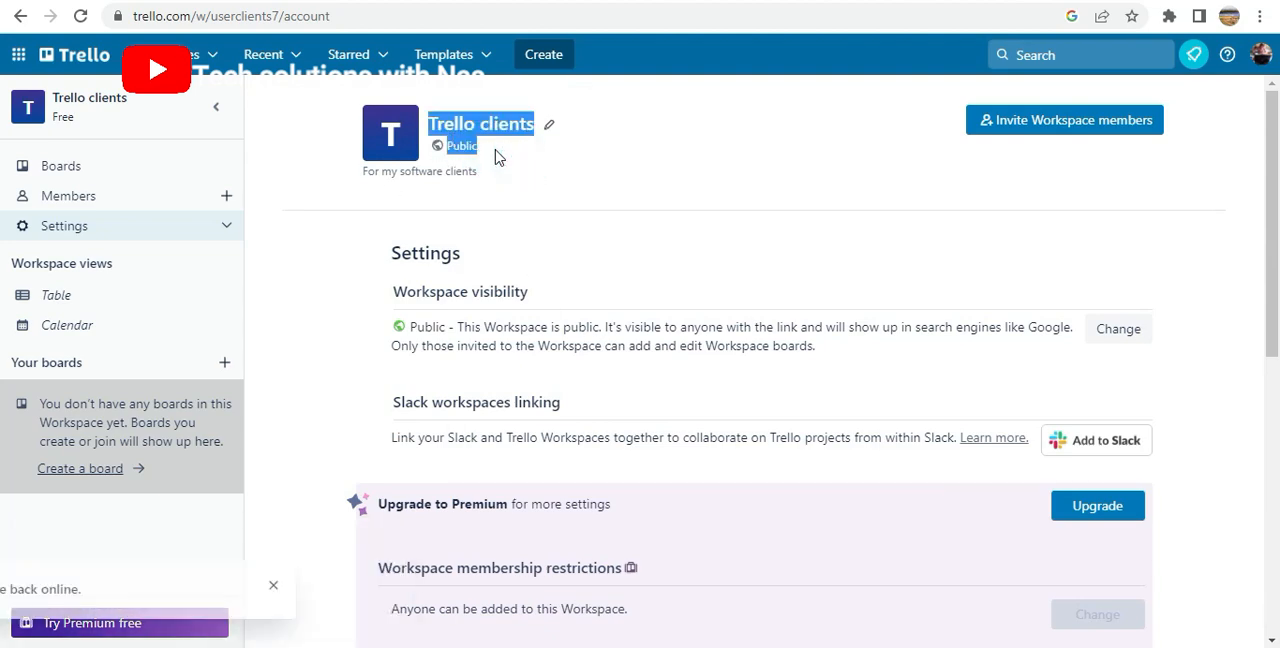
pyautogui.click(483, 158)
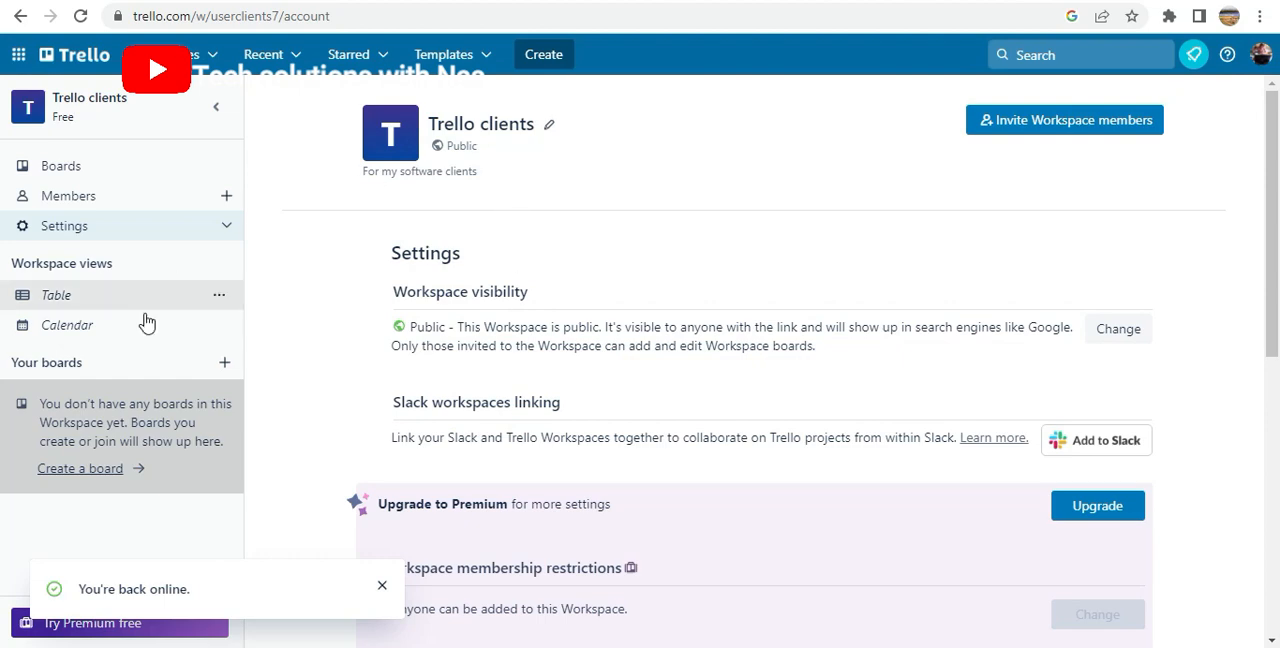
# Create a new board titled "website" in the Trello clients workspace with Workspace visibility
pyautogui.click(86, 104)
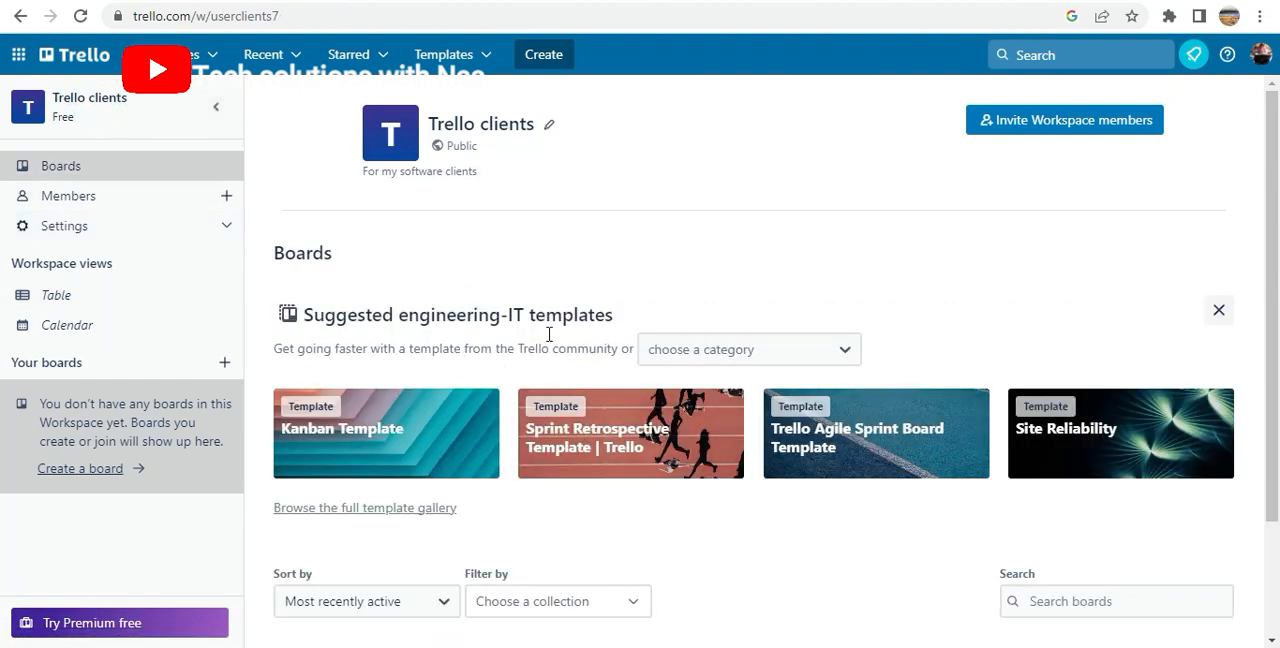
pyautogui.scroll(-2, 393, 363)
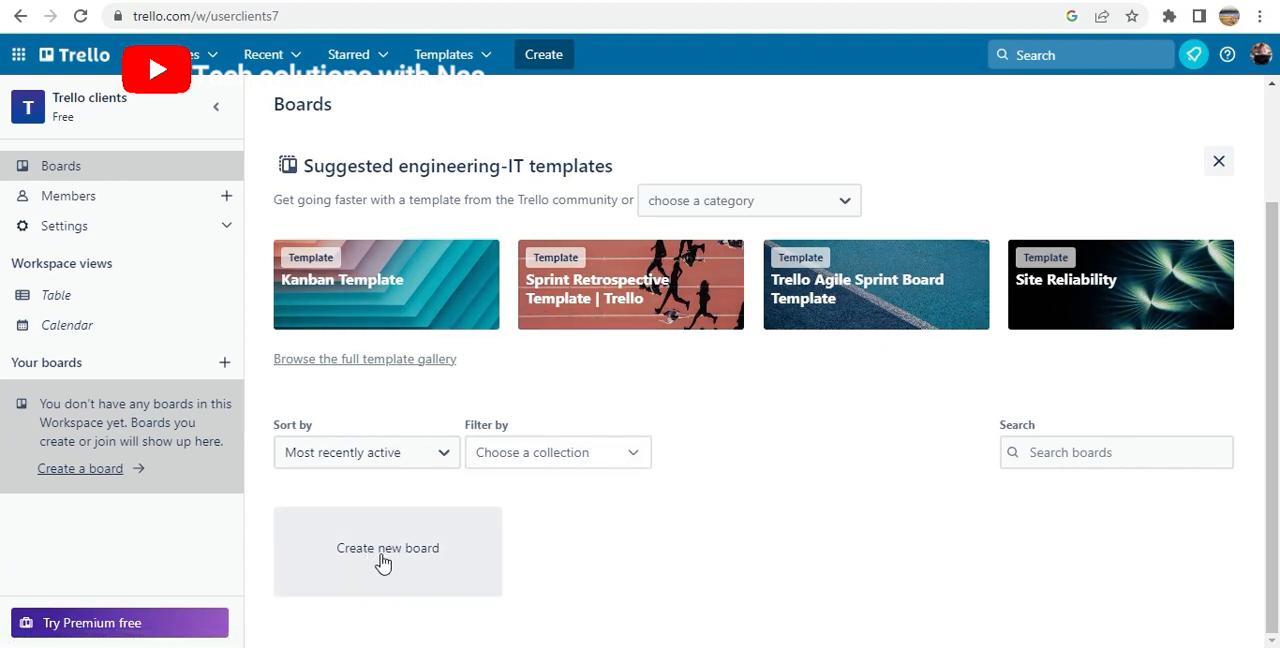
pyautogui.click(414, 557)
pyautogui.click(563, 401)
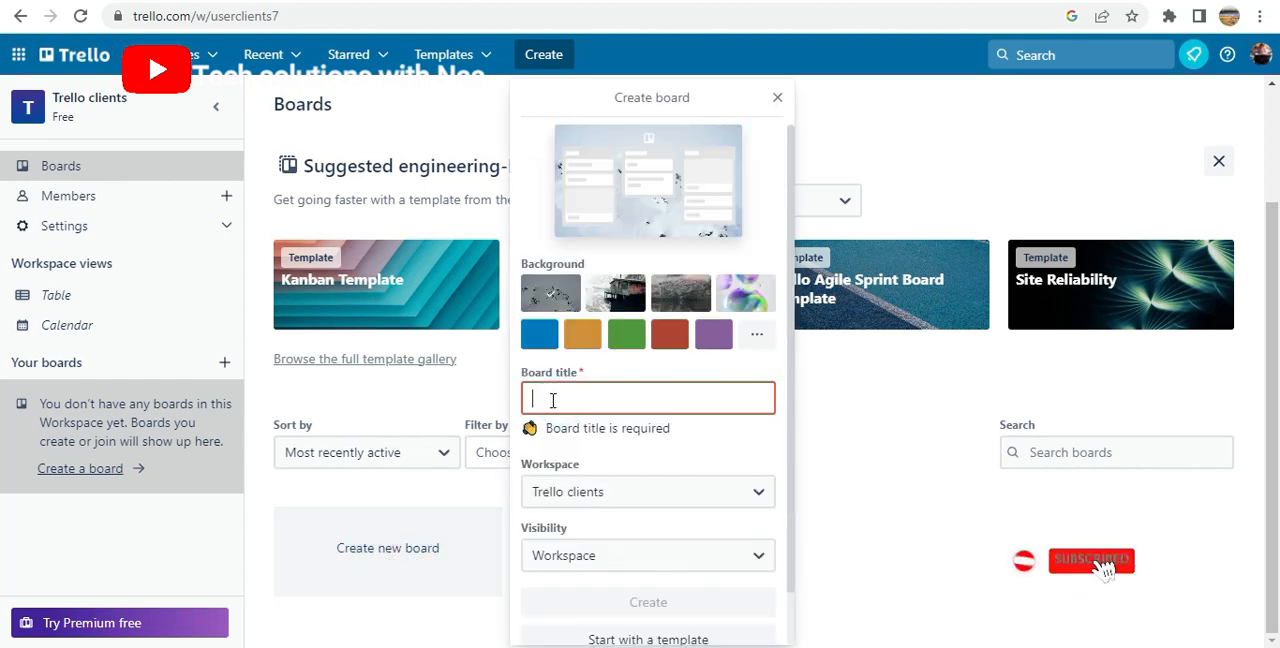
pyautogui.write('website')
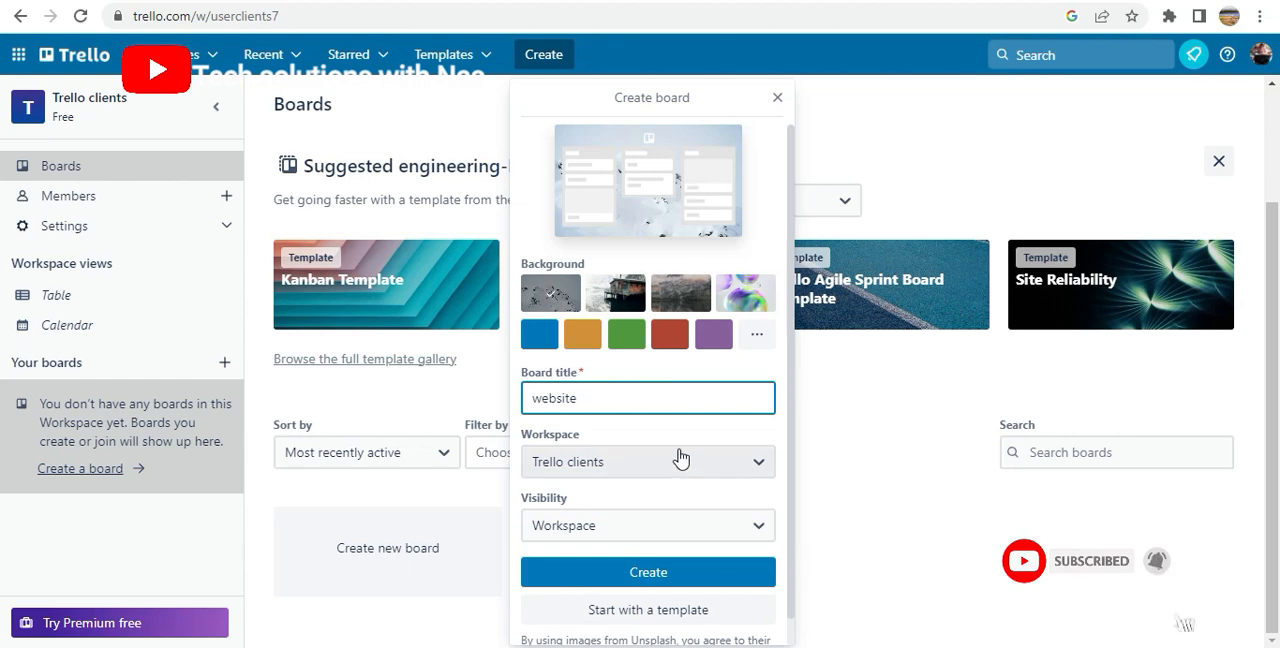
pyautogui.click(614, 468)
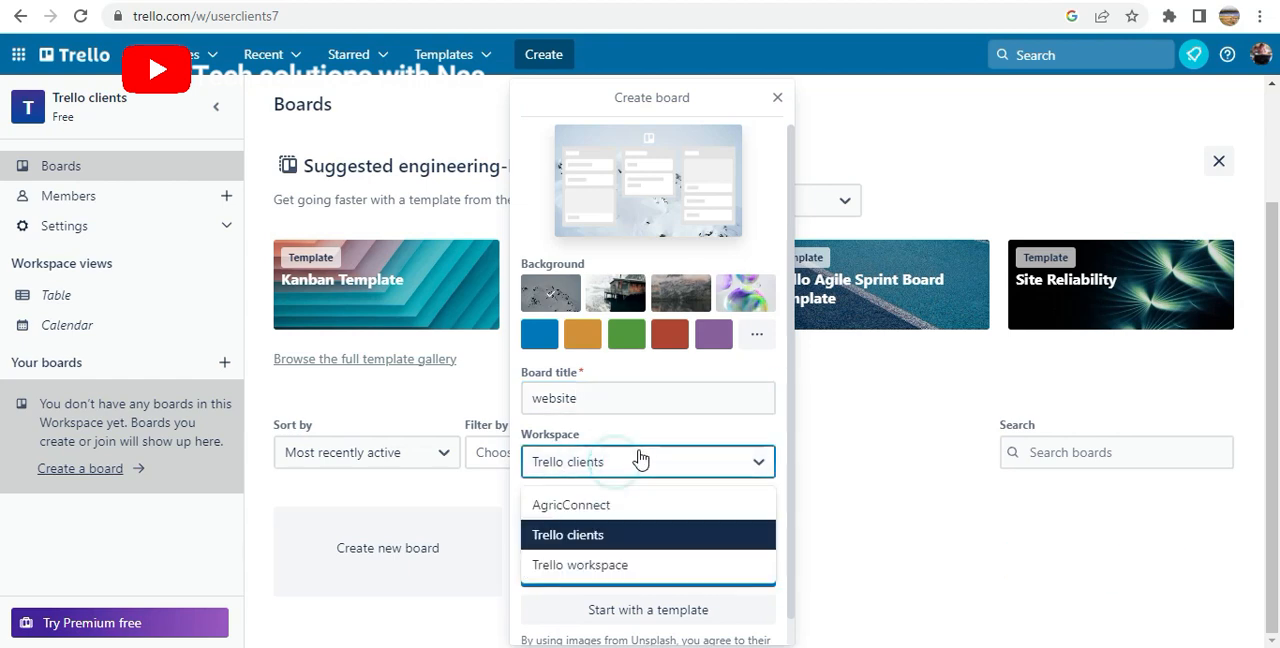
pyautogui.click(597, 540)
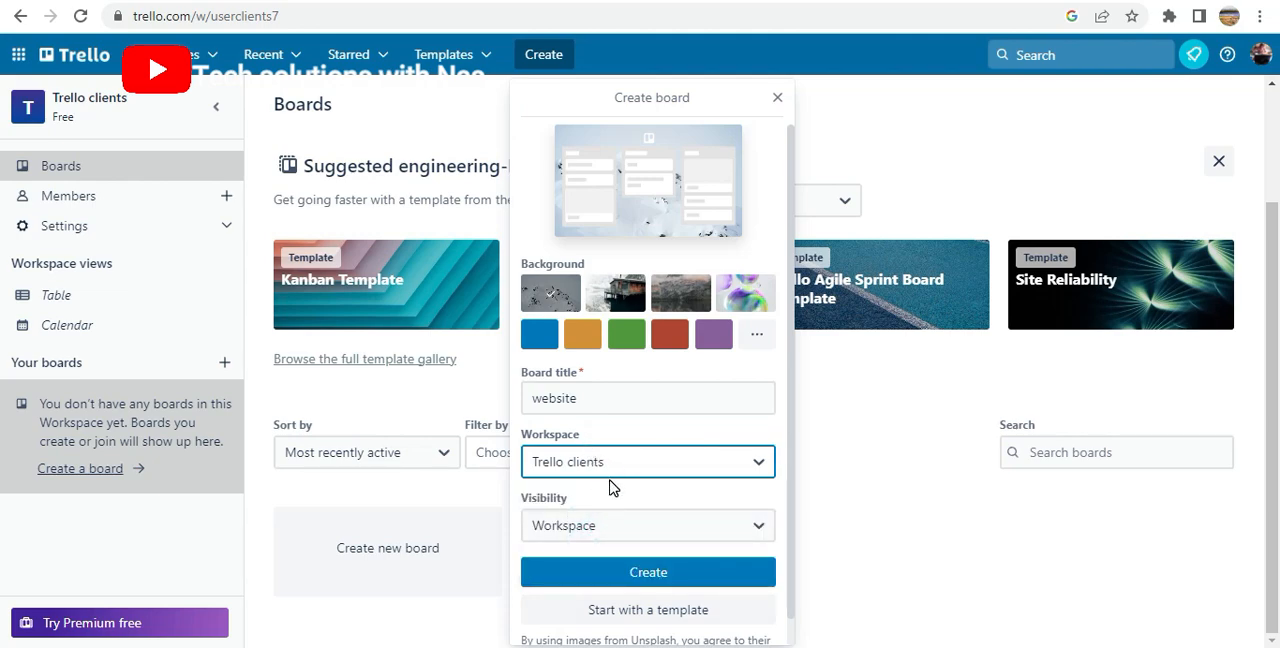
pyautogui.scroll(-1, 578, 510)
pyautogui.click(567, 508)
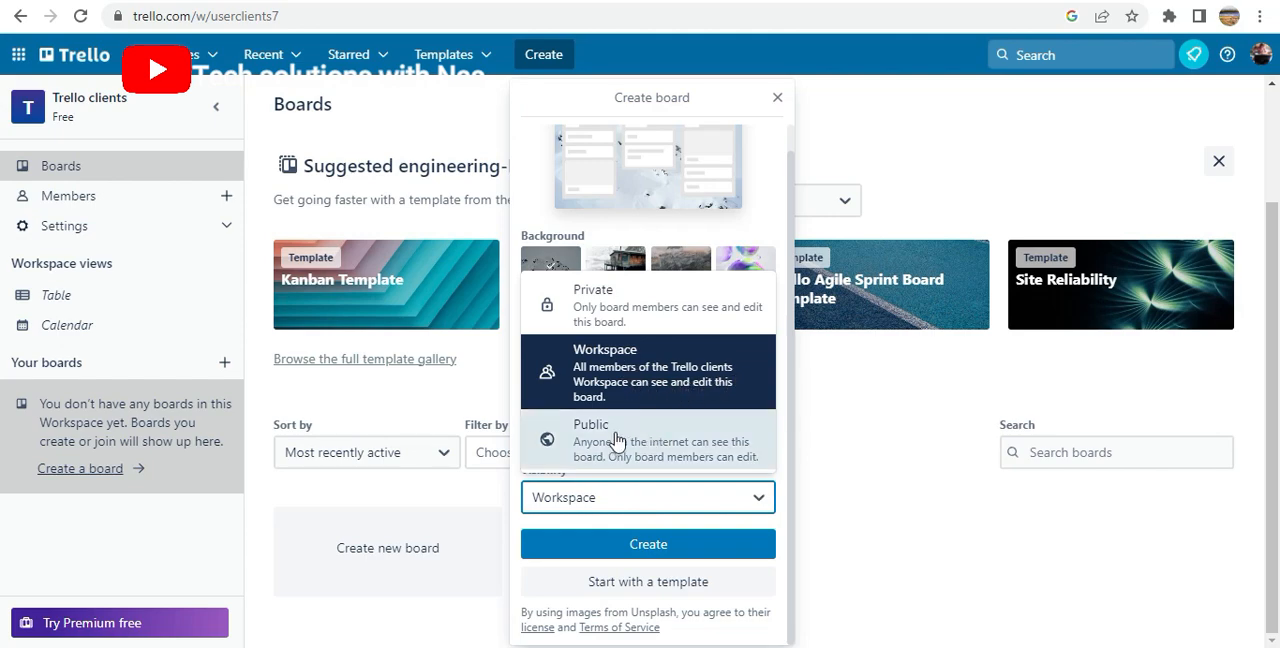
pyautogui.click(651, 366)
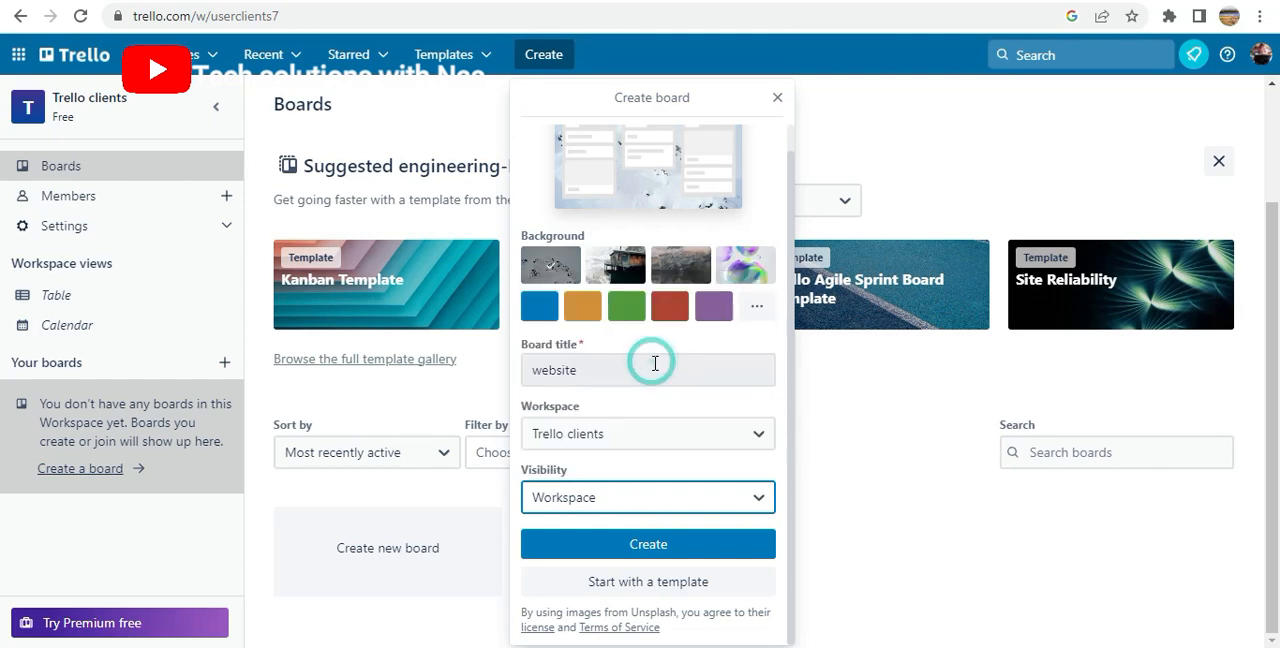
pyautogui.click(668, 556)
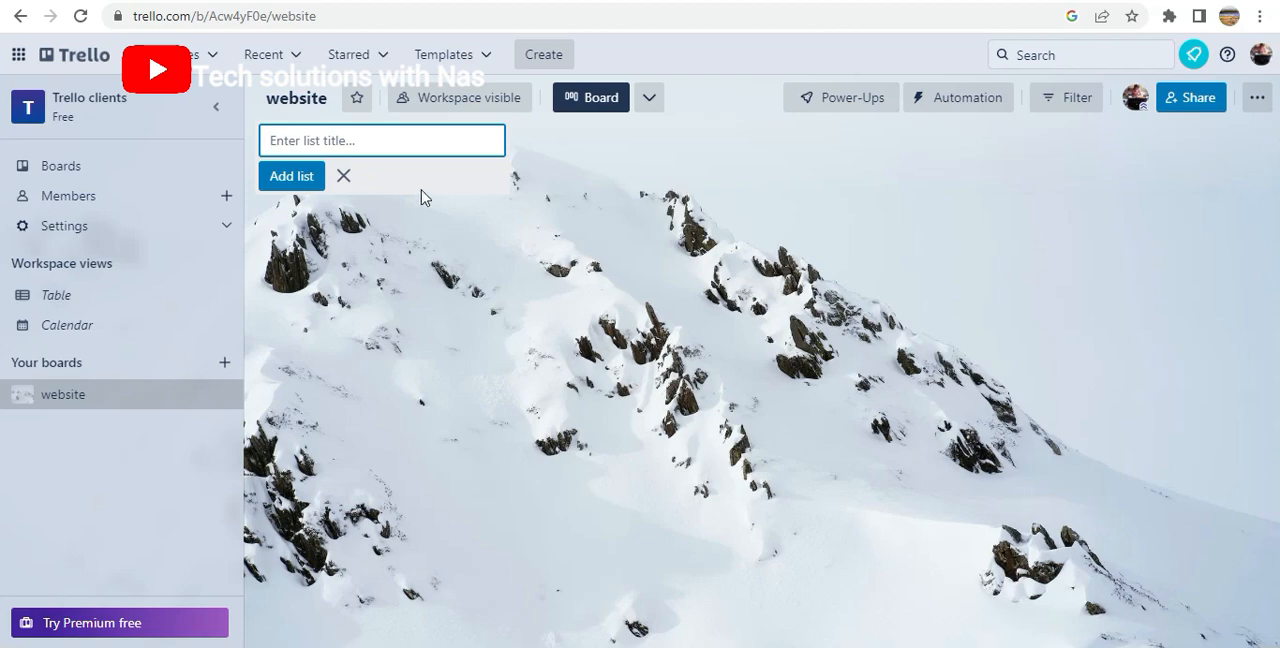
# Add a first list titled "Todo" to the website board
pyautogui.click(462, 178)
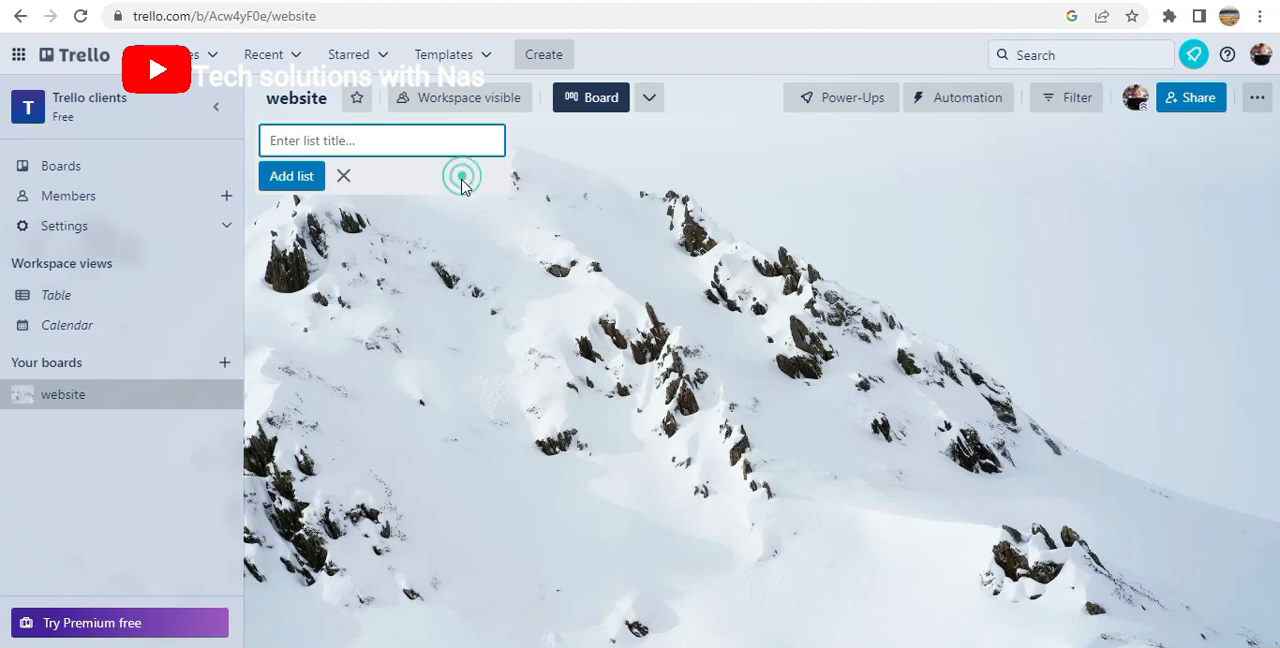
pyautogui.click(296, 136)
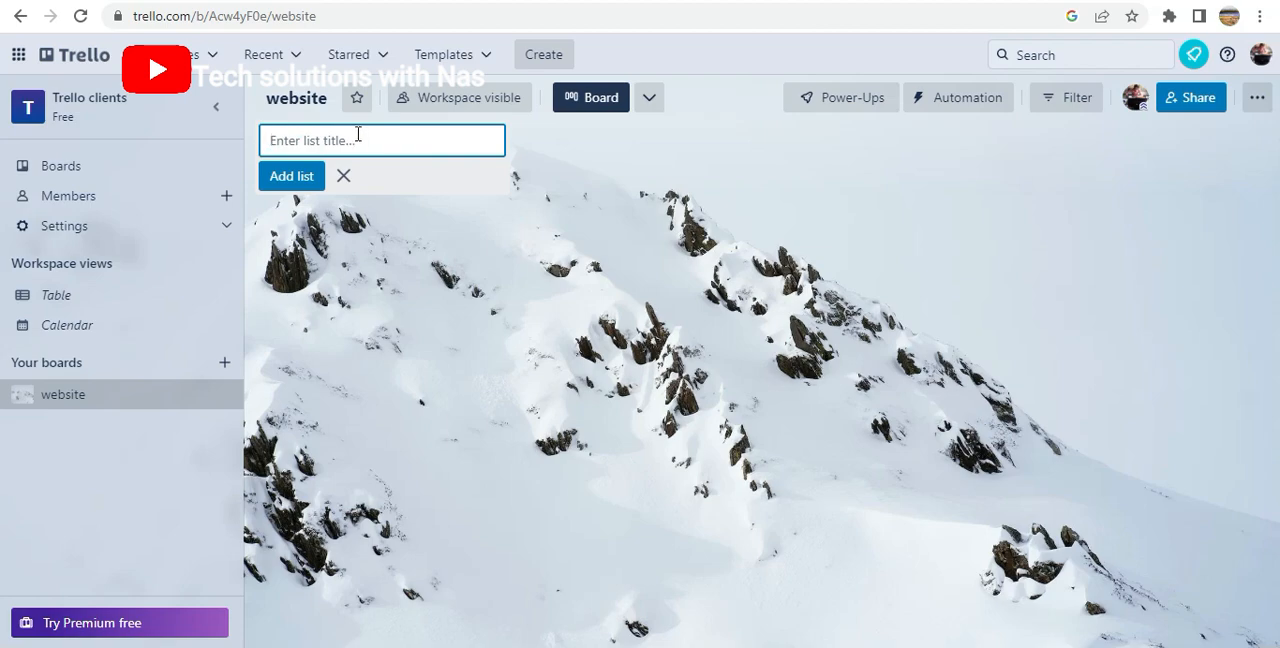
pyautogui.write('Todo')
pyautogui.press('Return')
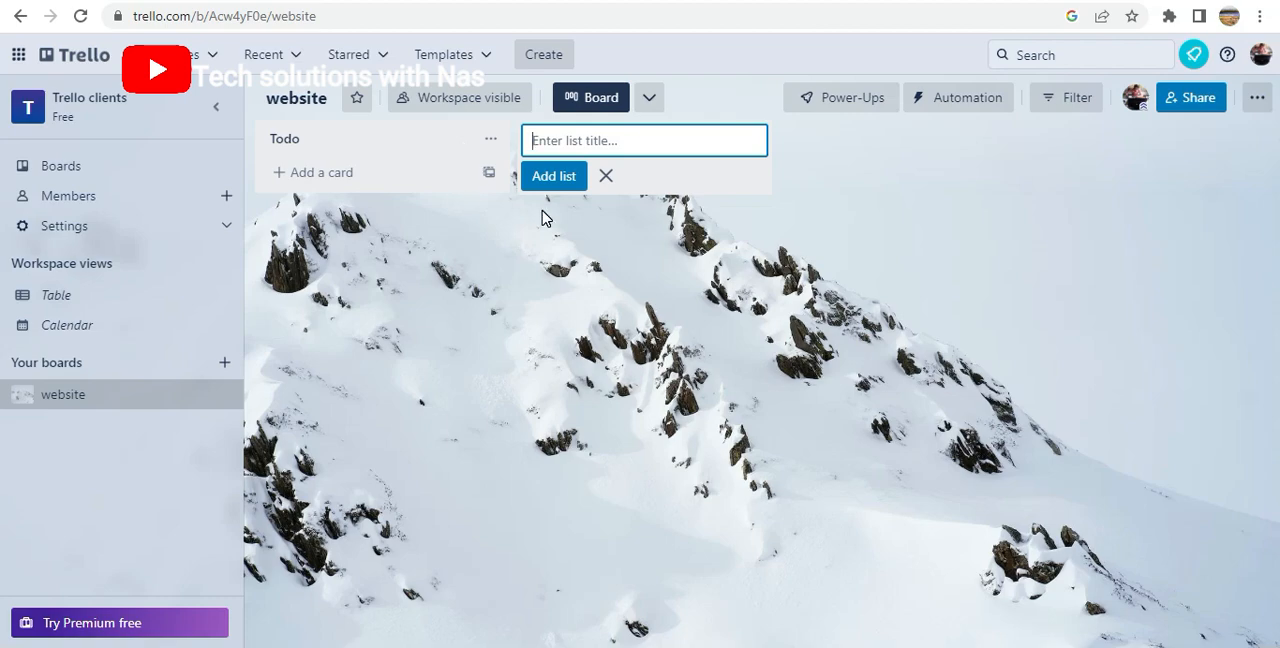
# Add a second list titled "in progress" after the Todo list
pyautogui.write('I')
pyautogui.write('mpro')
pyautogui.write('gress')
pyautogui.press('Return')
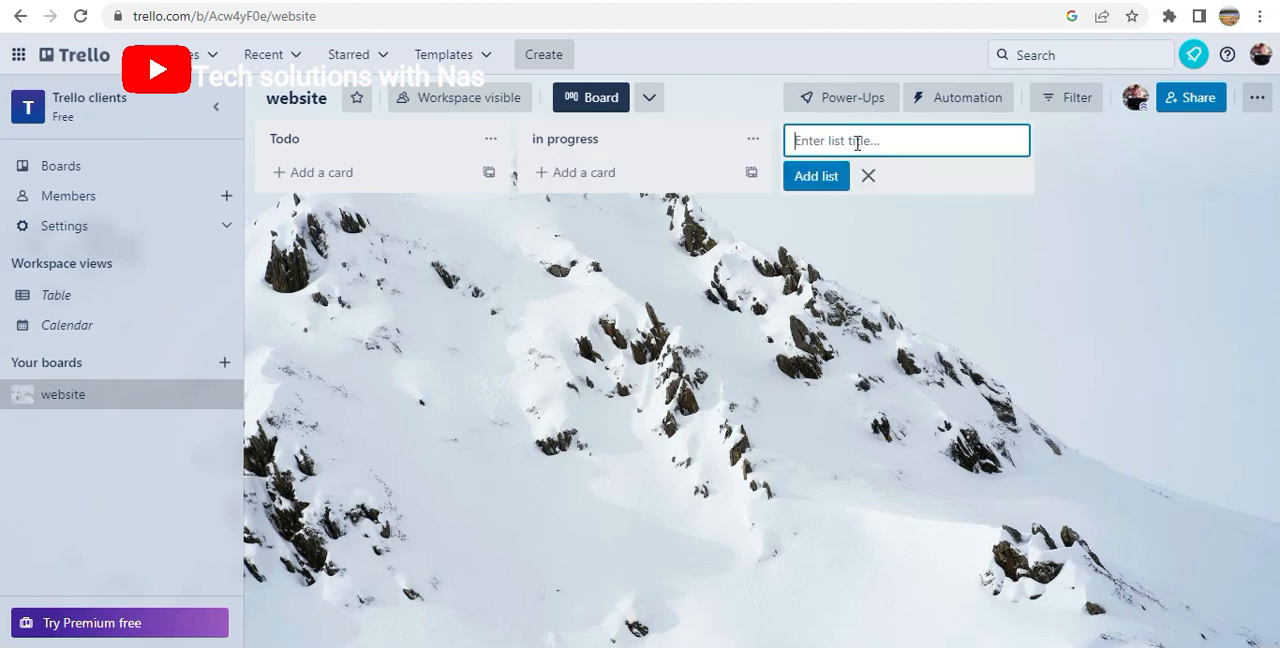
# Add a third list titled "complete" after the in progress list
pyautogui.write('d')
pyautogui.press('BackSpace')
pyautogui.write('complete')
pyautogui.press('Return')
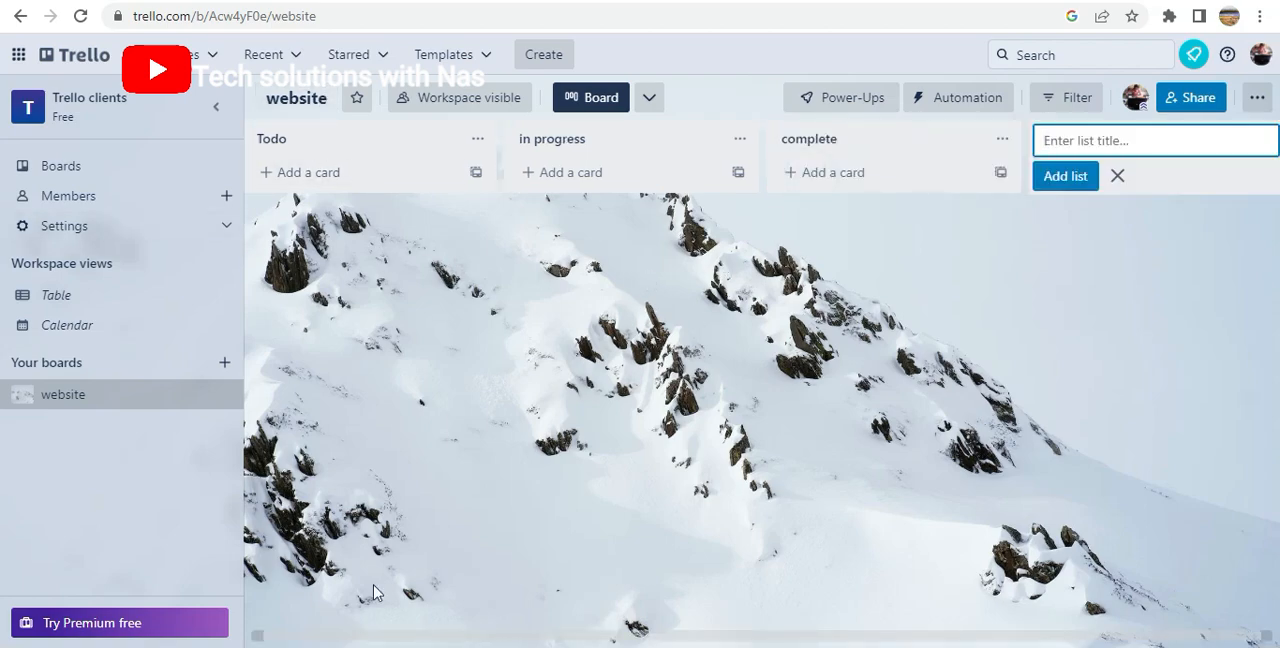
# Add a card titled "Design" to the Todo list
pyautogui.click(318, 175)
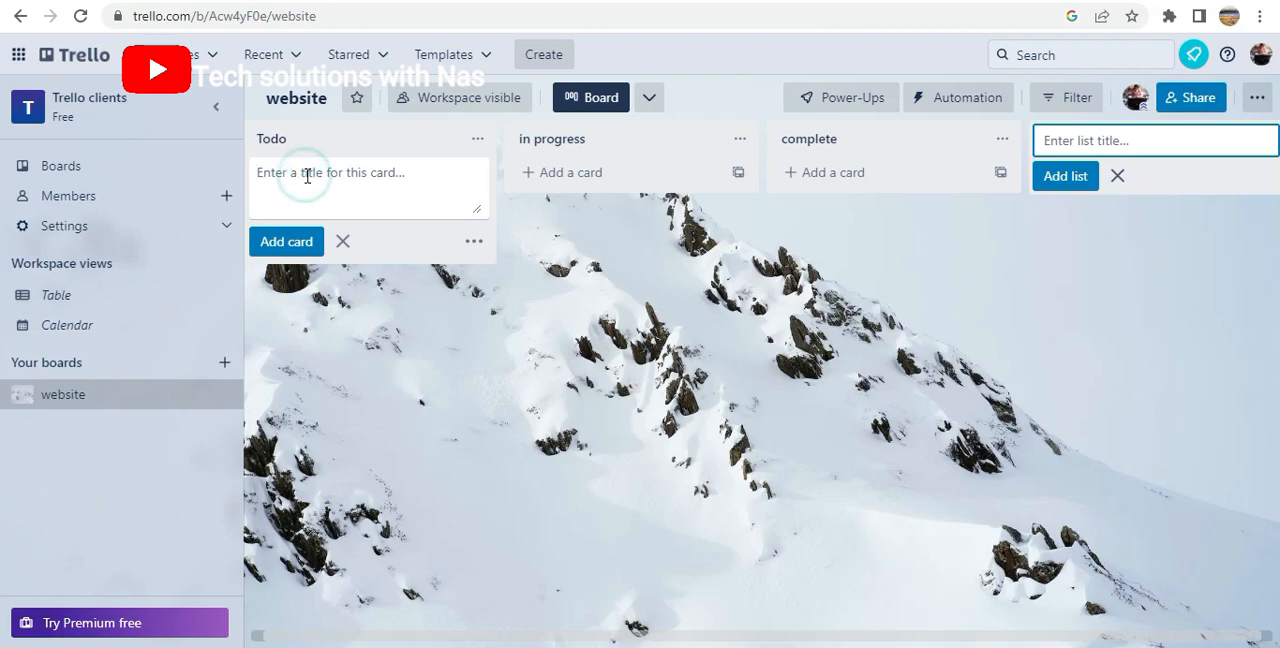
pyautogui.write('De')
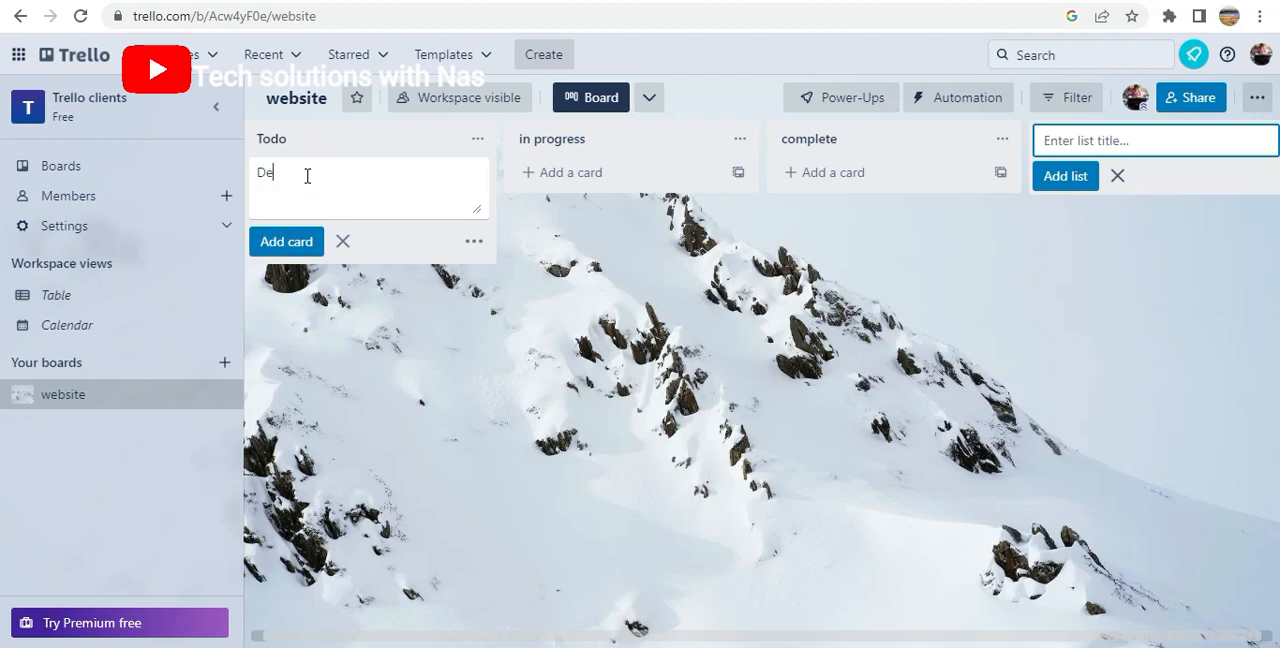
pyautogui.write('sign')
pyautogui.press('Return')
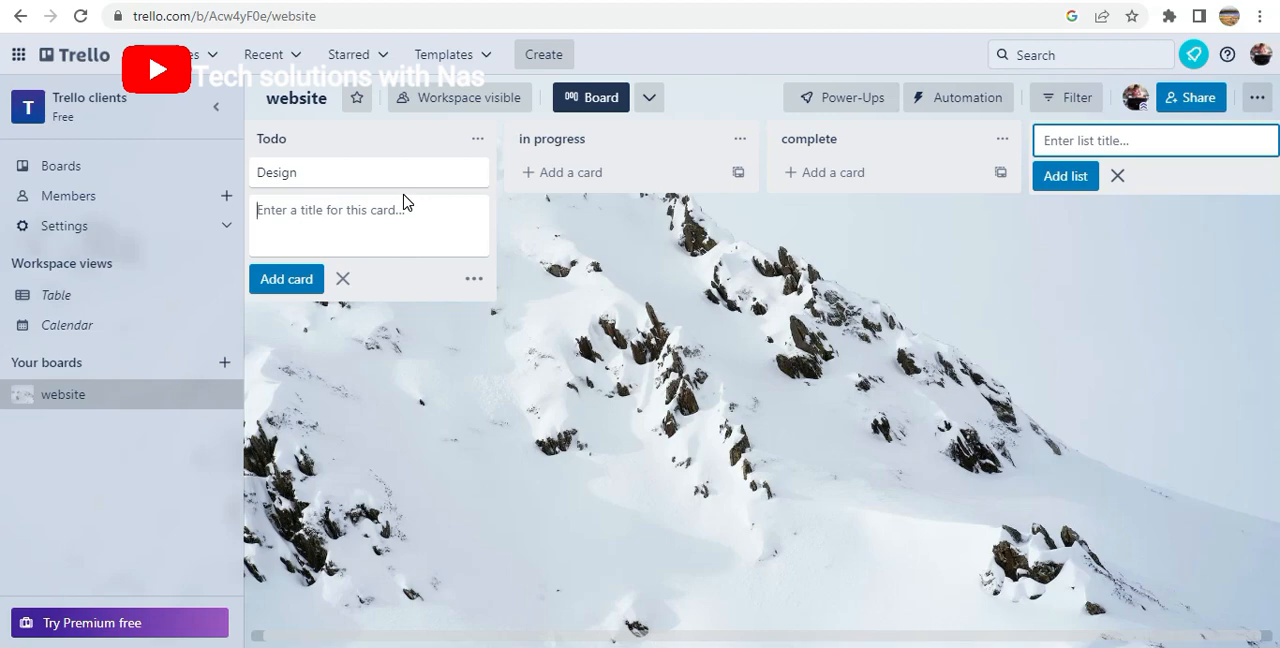
# Add two more cards titled "Show to client" and "Develop" below the Design card in the Todo list
pyautogui.write('Show client')
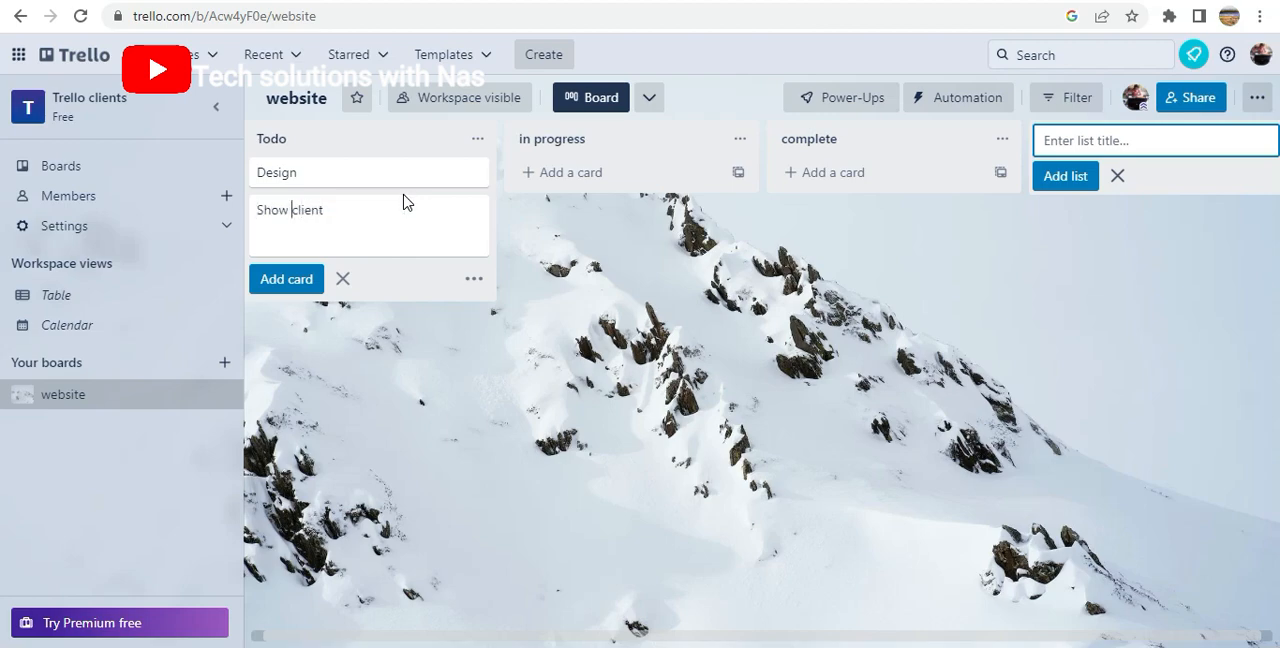
pyautogui.write('to')
pyautogui.press('Return')
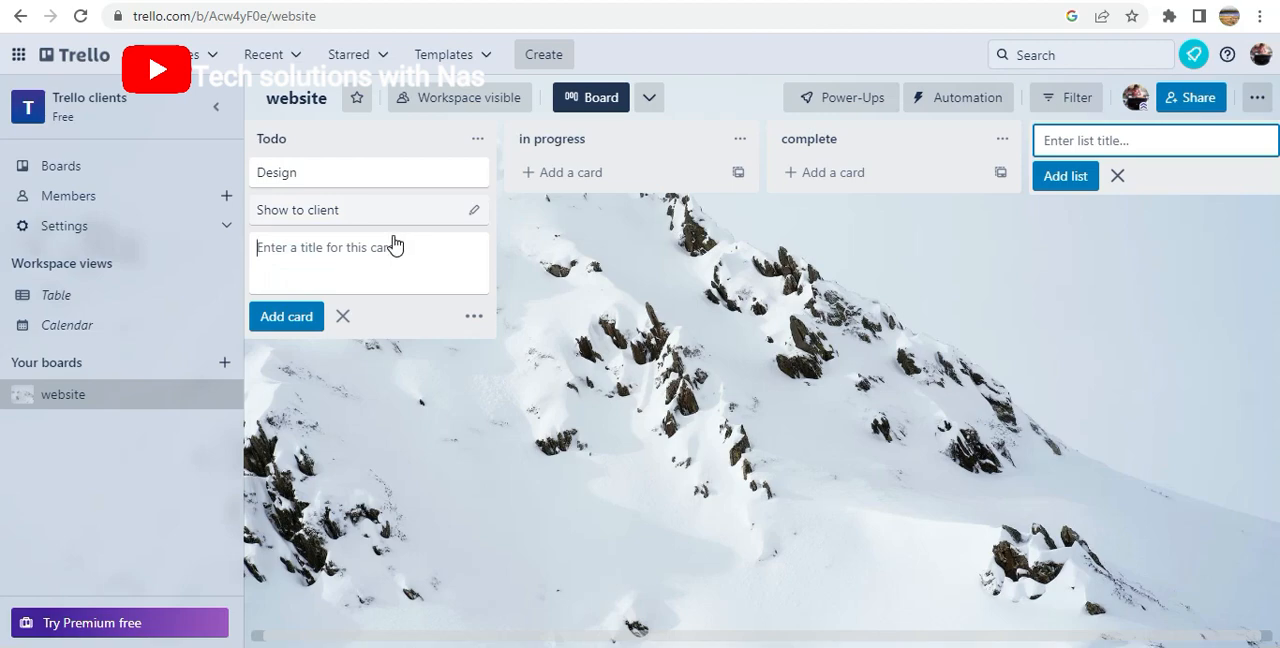
pyautogui.click(342, 248)
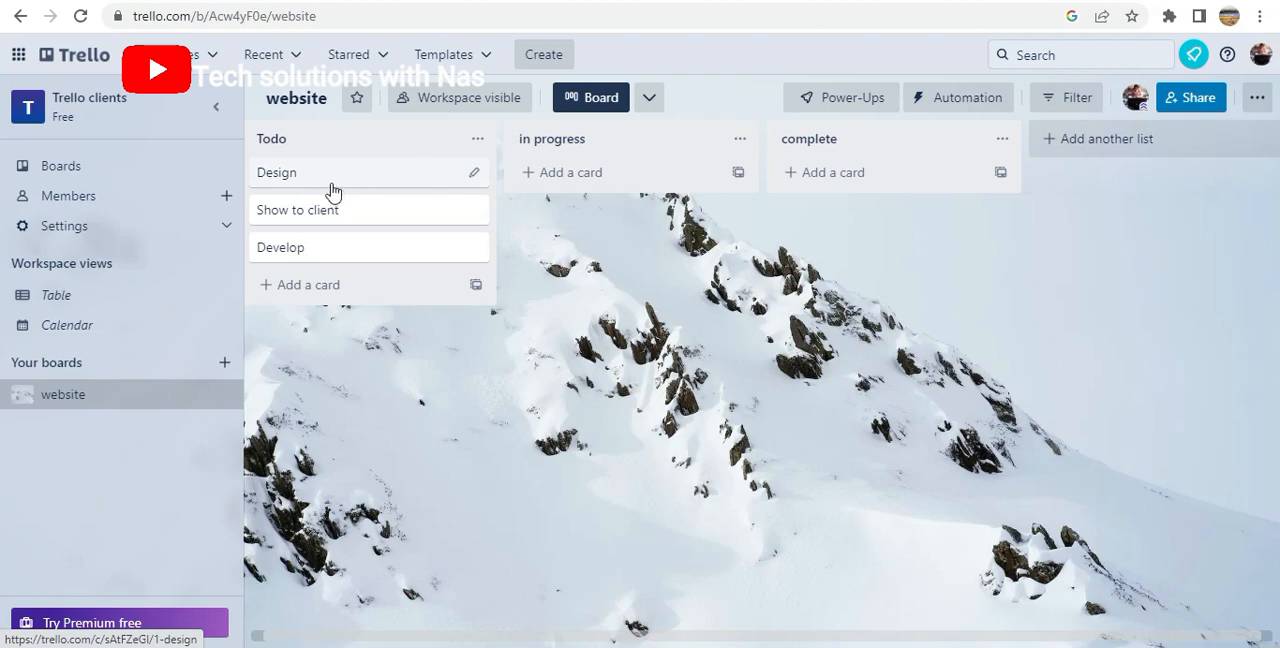
# Open the Design card and start its description with "Design a website with 3 pages, login"
pyautogui.click(455, 175)
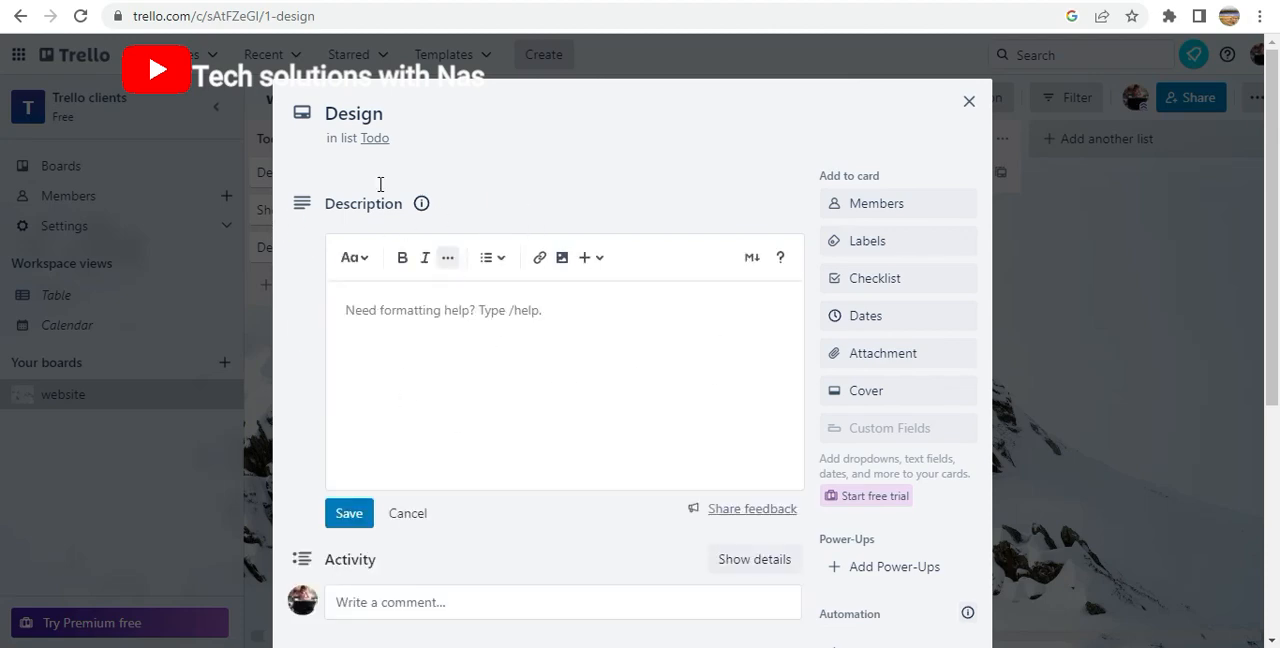
pyautogui.click(386, 310)
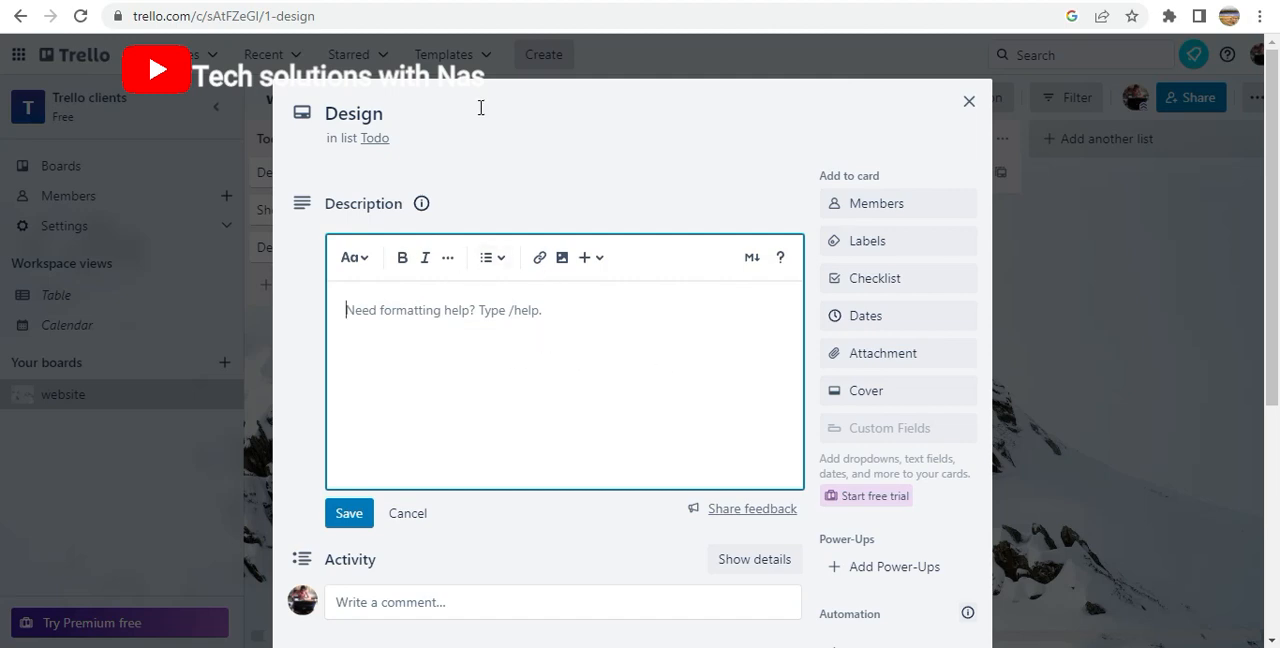
pyautogui.write('Desi')
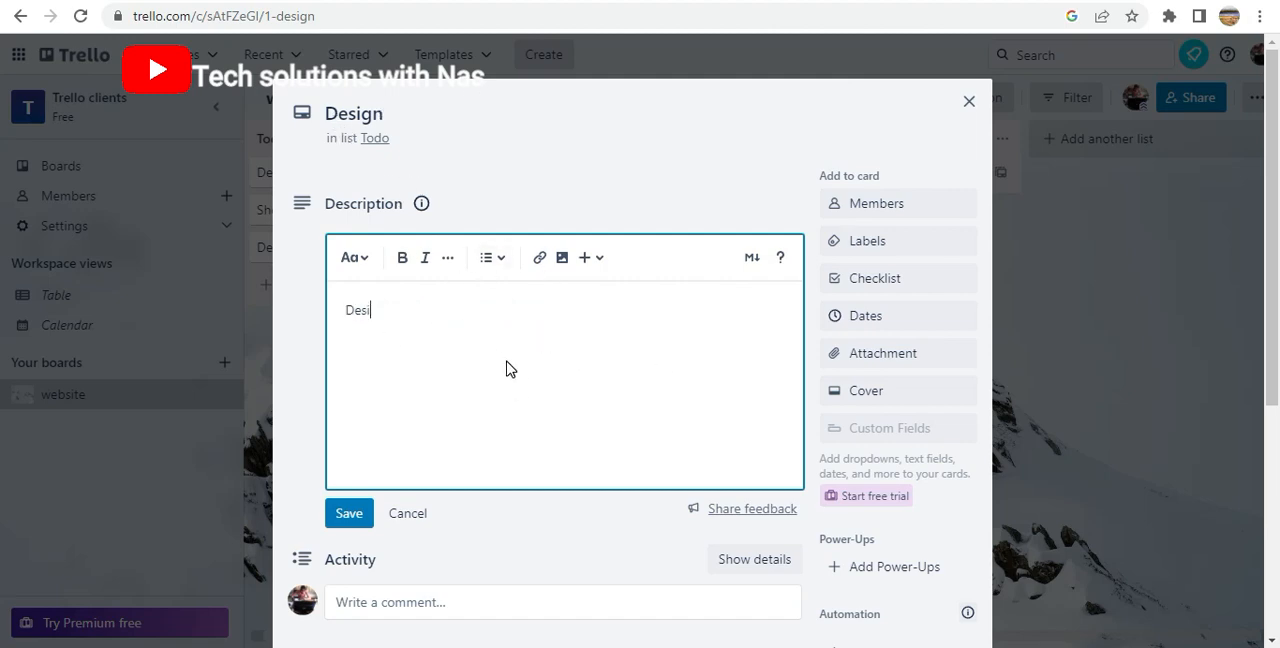
pyautogui.write('gn a we')
pyautogui.write('bsite for')
pyautogui.press('BackSpace')
pyautogui.press('BackSpace')
pyautogui.write('with')
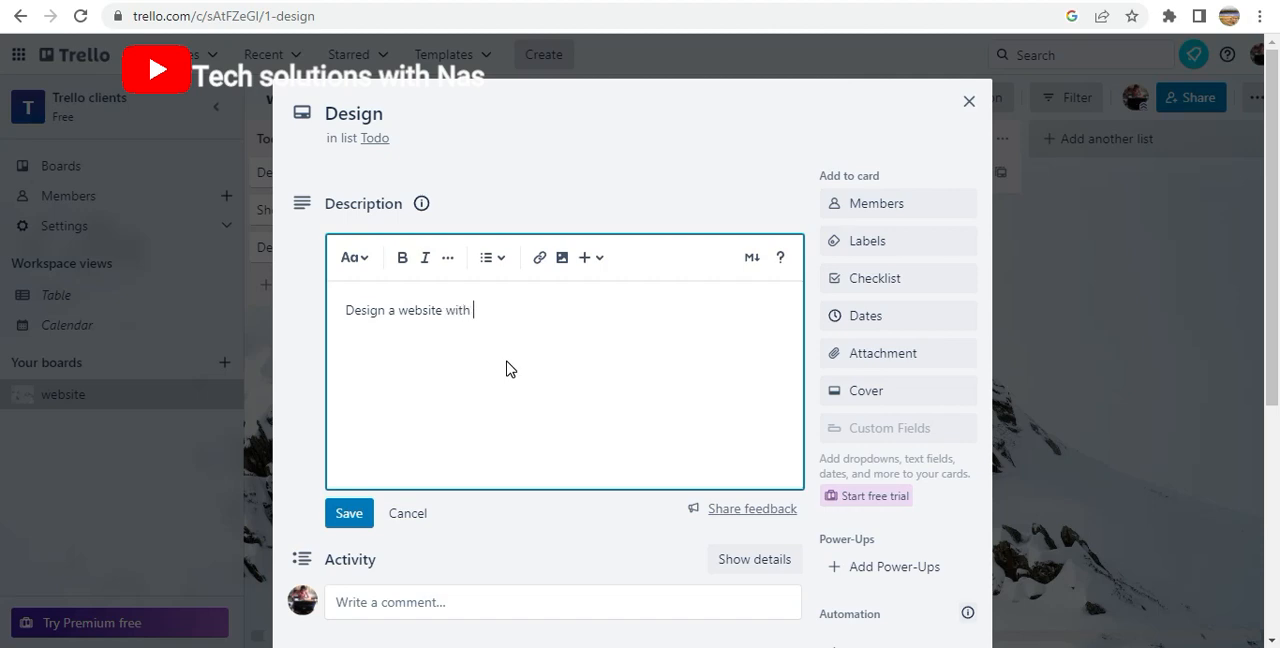
pyautogui.write(' 3 pages, login, 3 use')
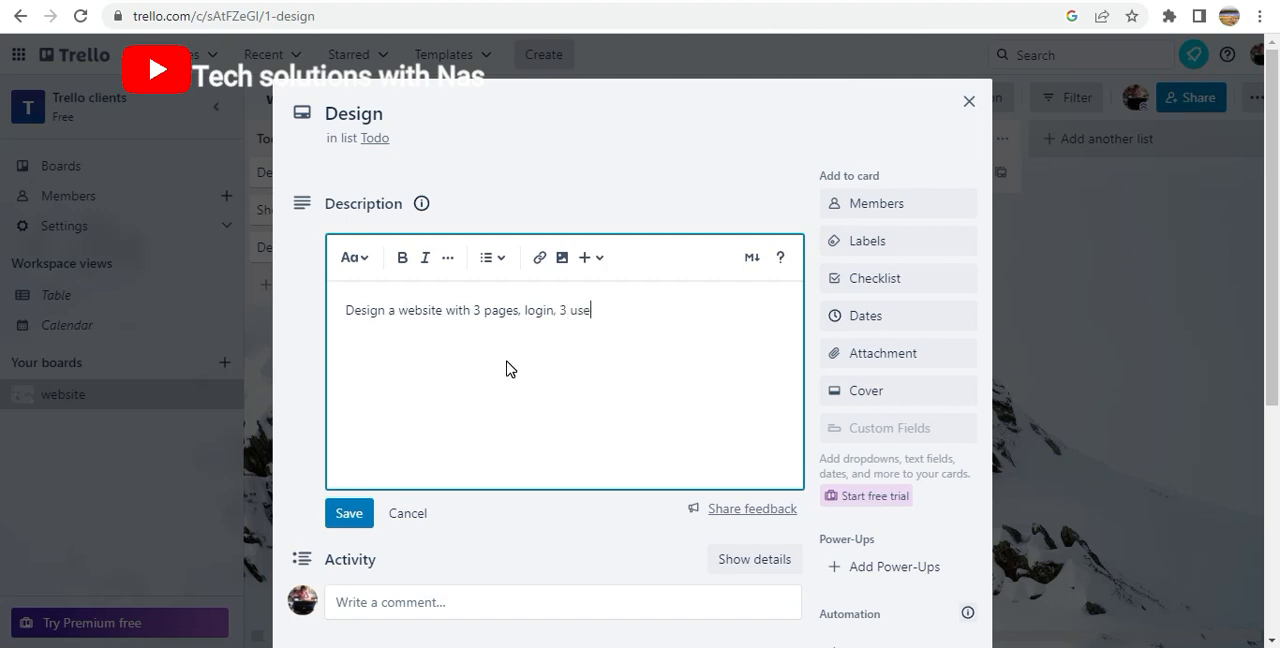
# End the description with "and API" directly after "login" and save it
pyautogui.write('interface')
pyautogui.moveTo(674, 312); pyautogui.dragTo(556, 314)
pyautogui.press('BackSpace')
pyautogui.write('and')
pyautogui.click(366, 261)
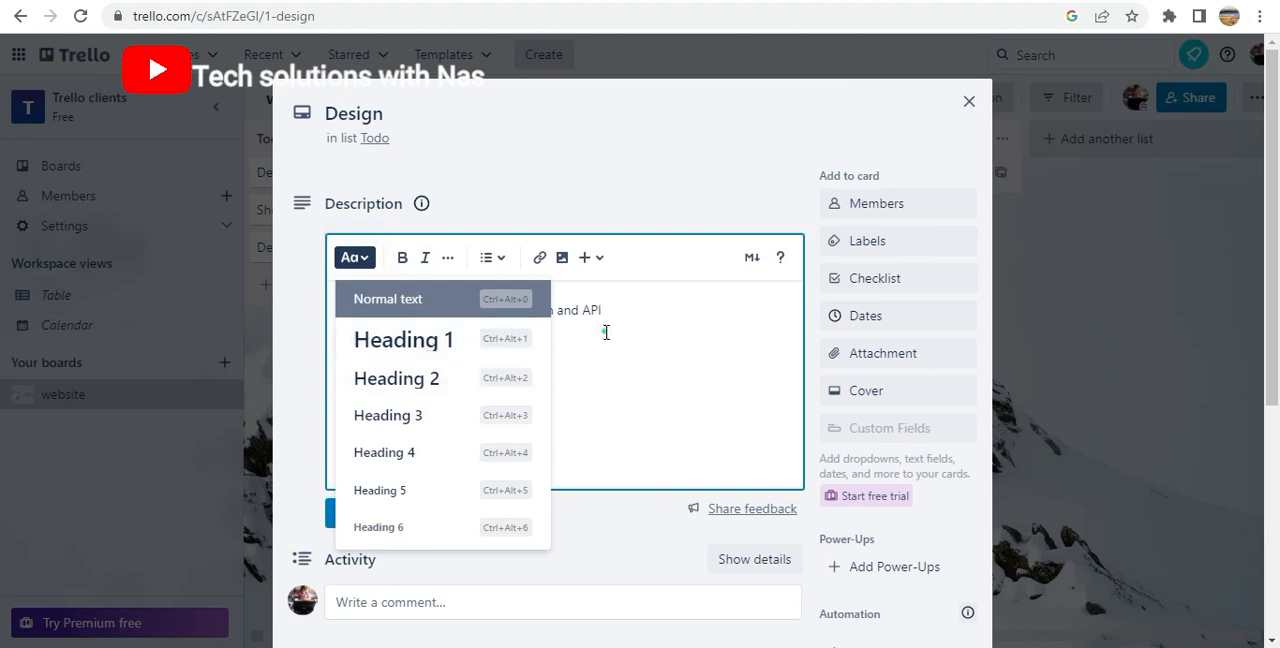
pyautogui.click(537, 302)
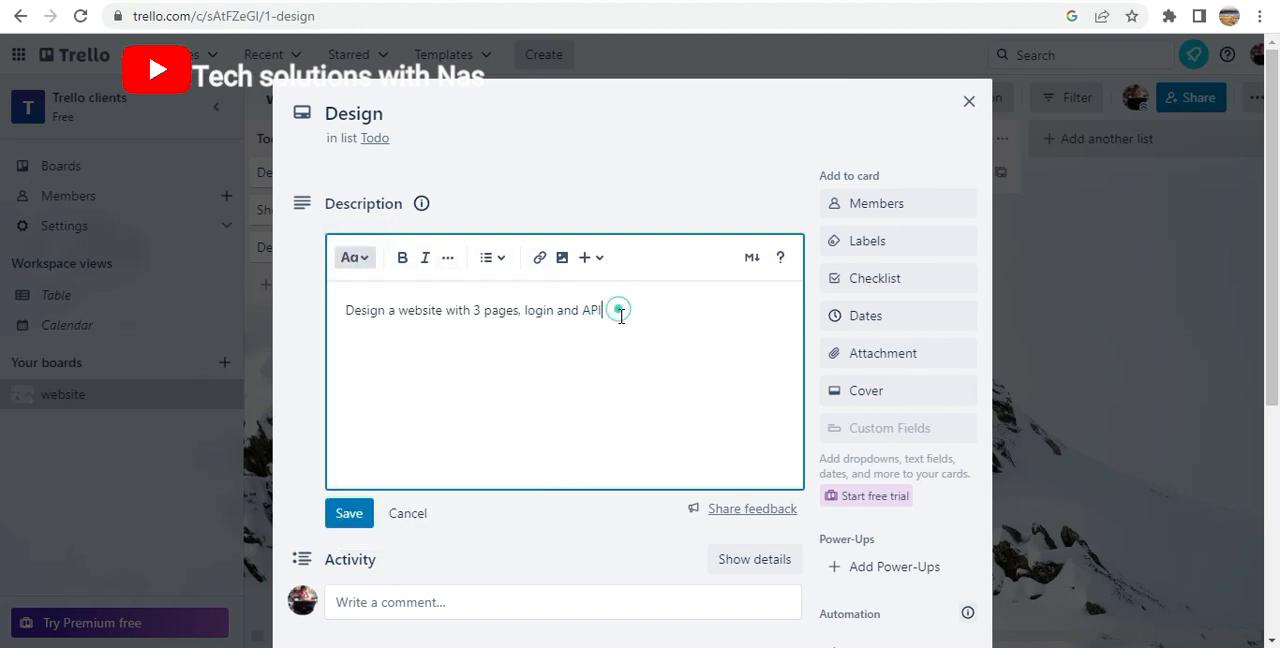
pyautogui.click(360, 520)
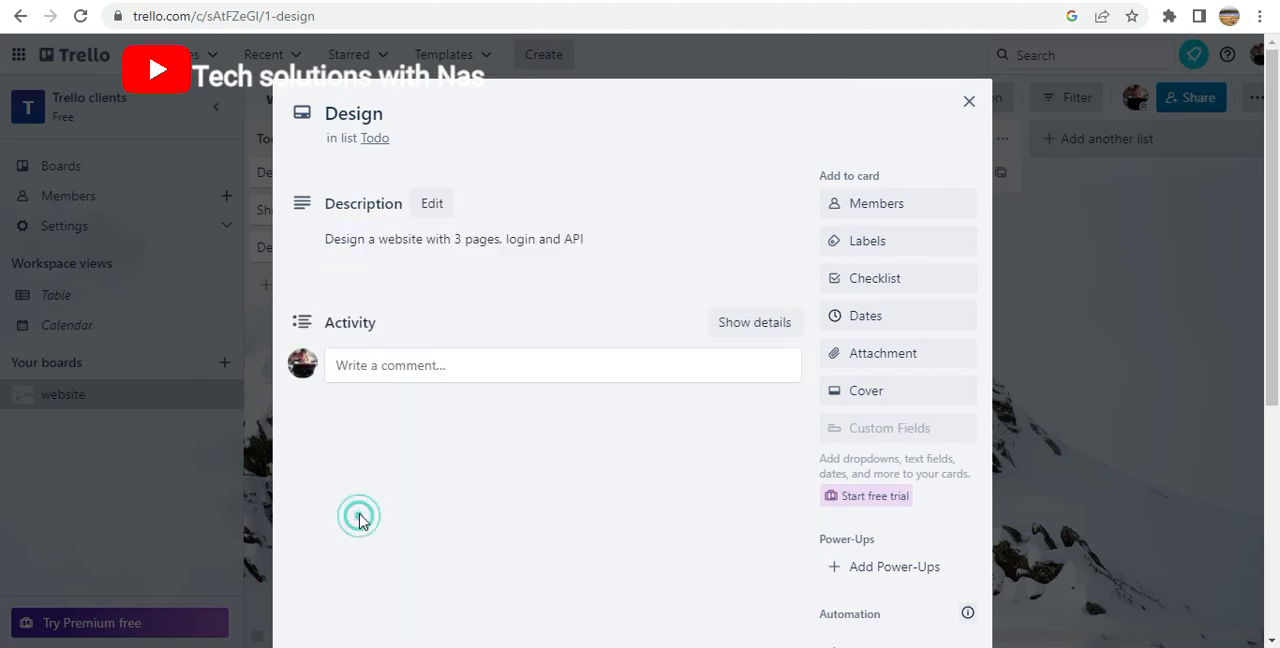
# View the members available for the Design card, and apply the red label to the card
pyautogui.click(888, 207)
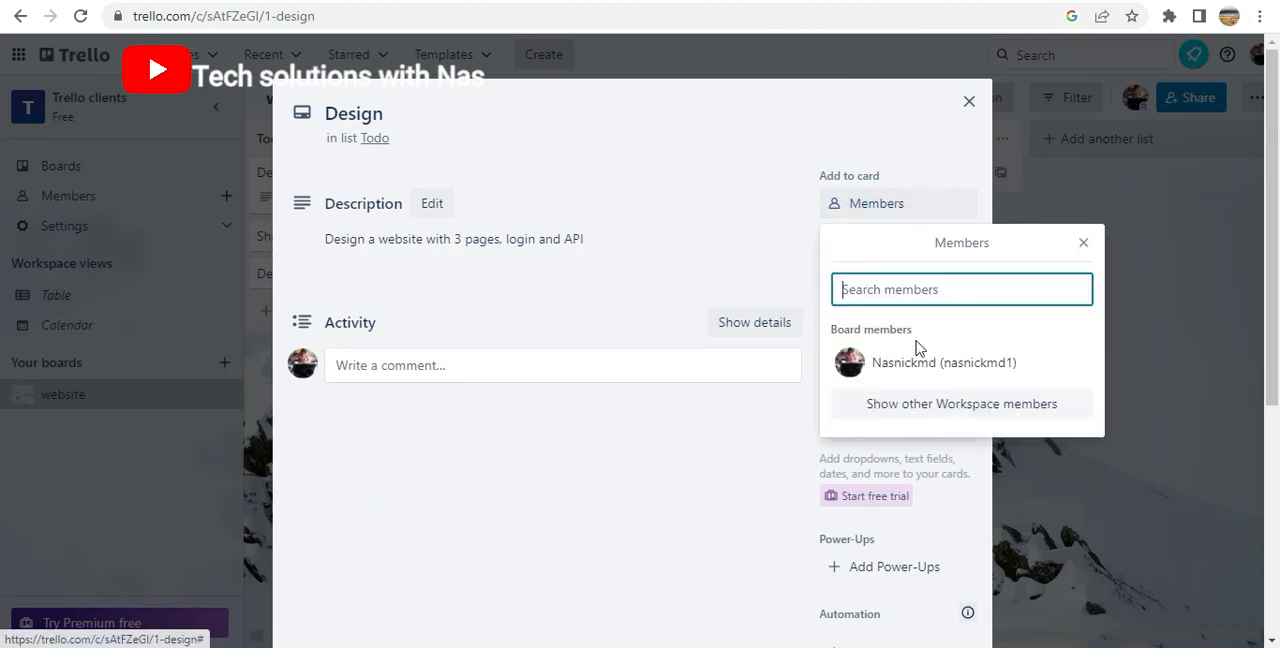
pyautogui.click(1080, 243)
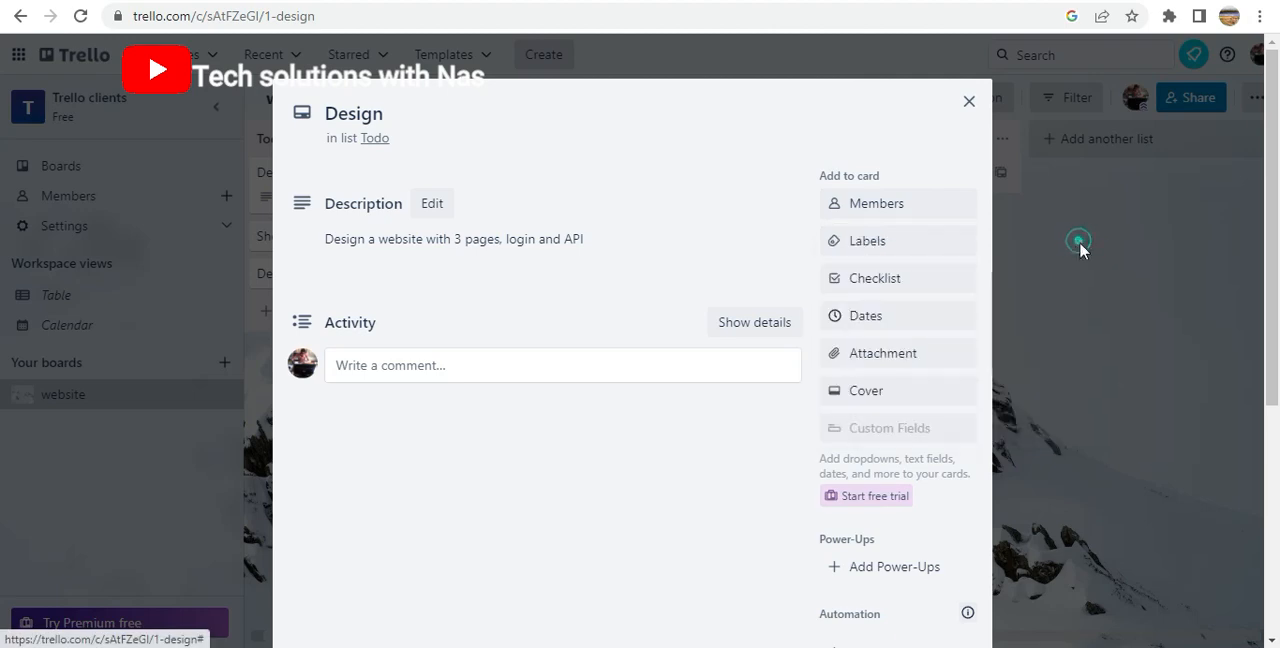
pyautogui.click(866, 240)
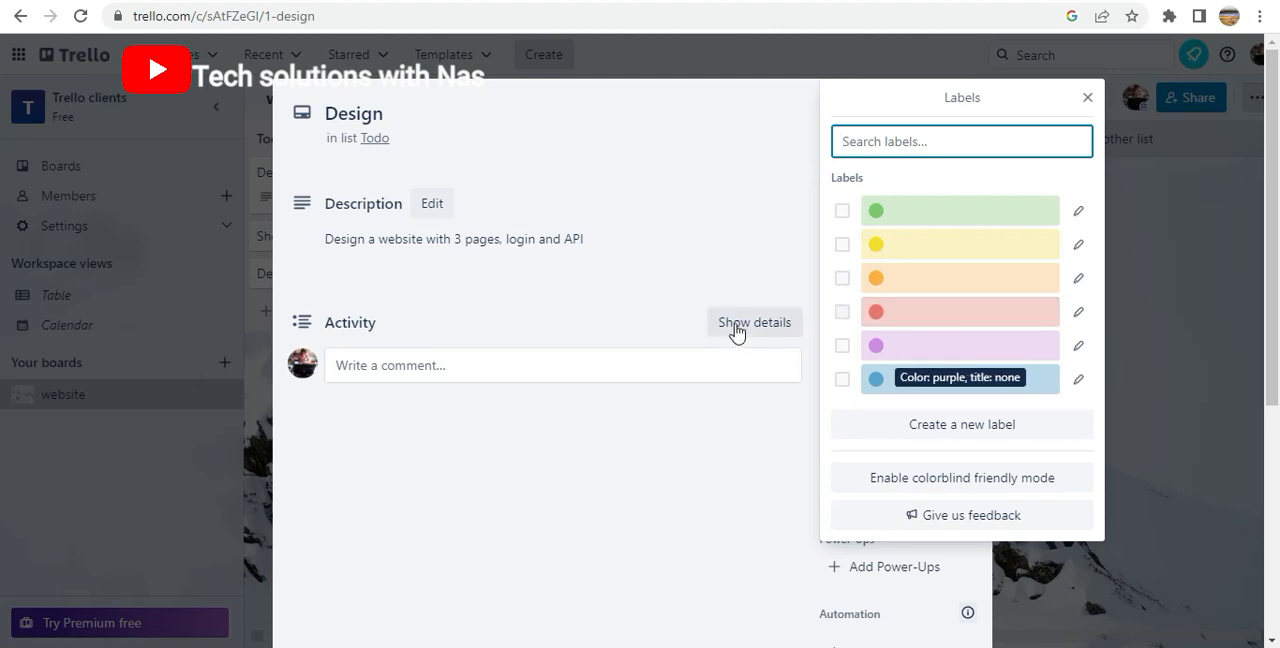
pyautogui.click(933, 321)
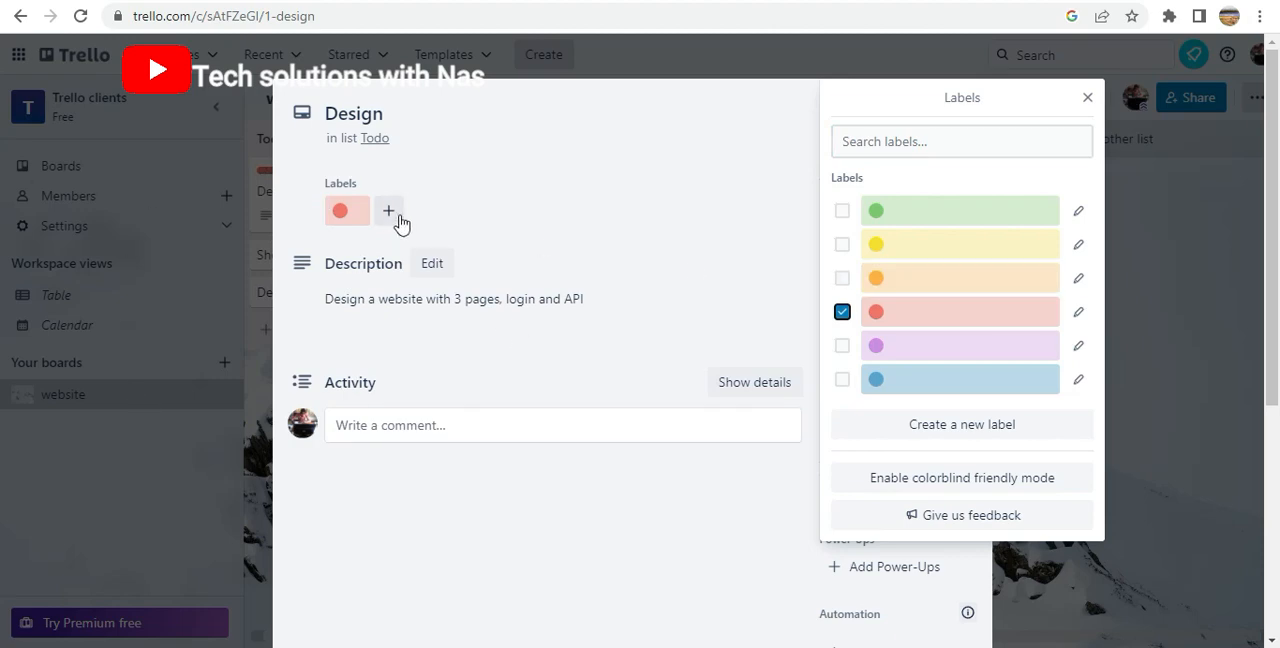
# Enable colorblind friendly mode for the labels and give the Design card a red label titled "Urgent"
pyautogui.click(343, 214)
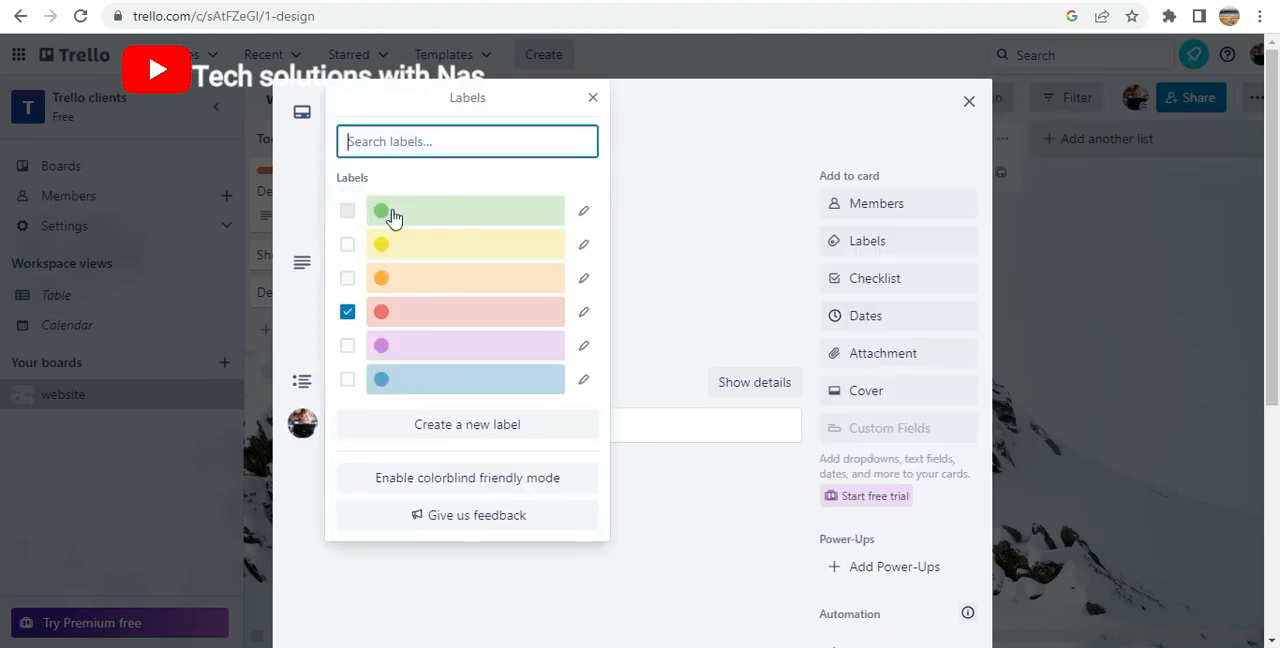
pyautogui.click(450, 478)
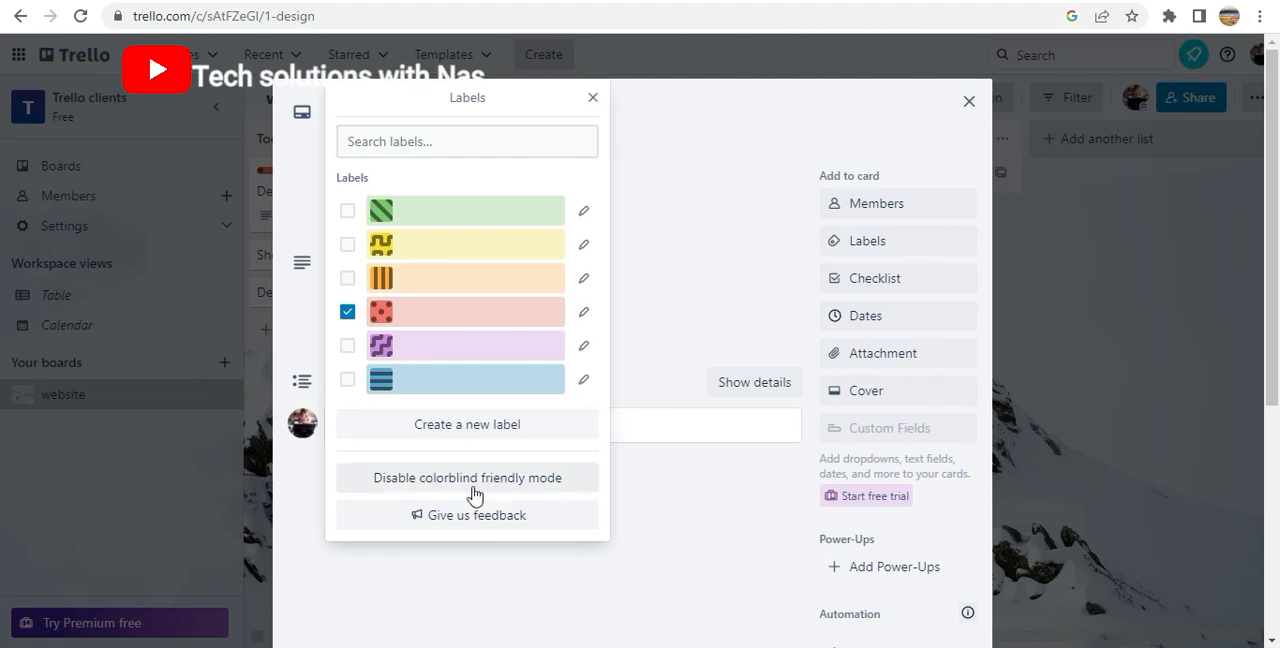
pyautogui.click(410, 140)
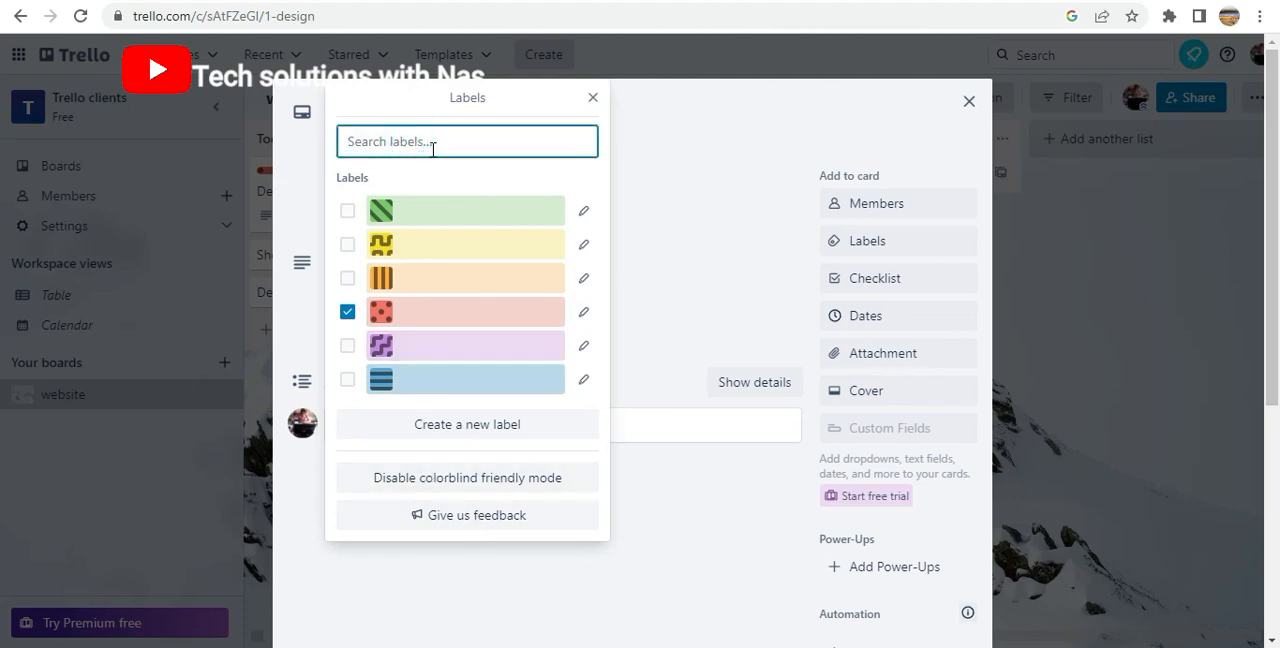
pyautogui.write('Urgent')
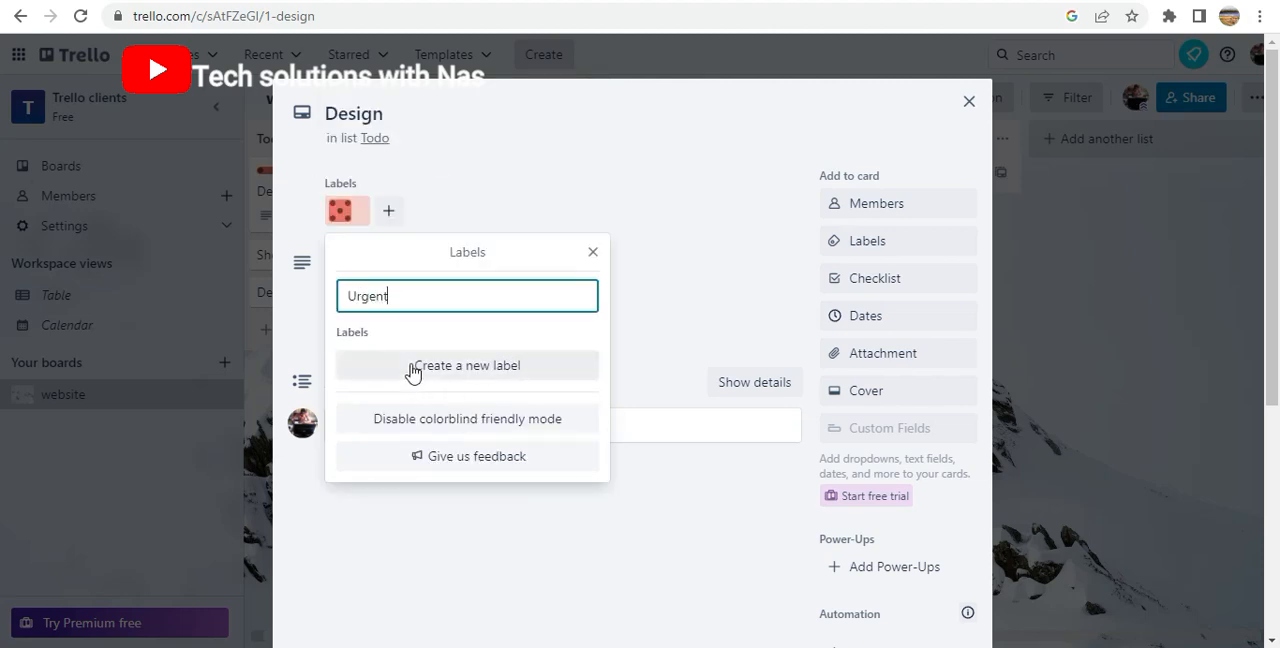
pyautogui.click(476, 372)
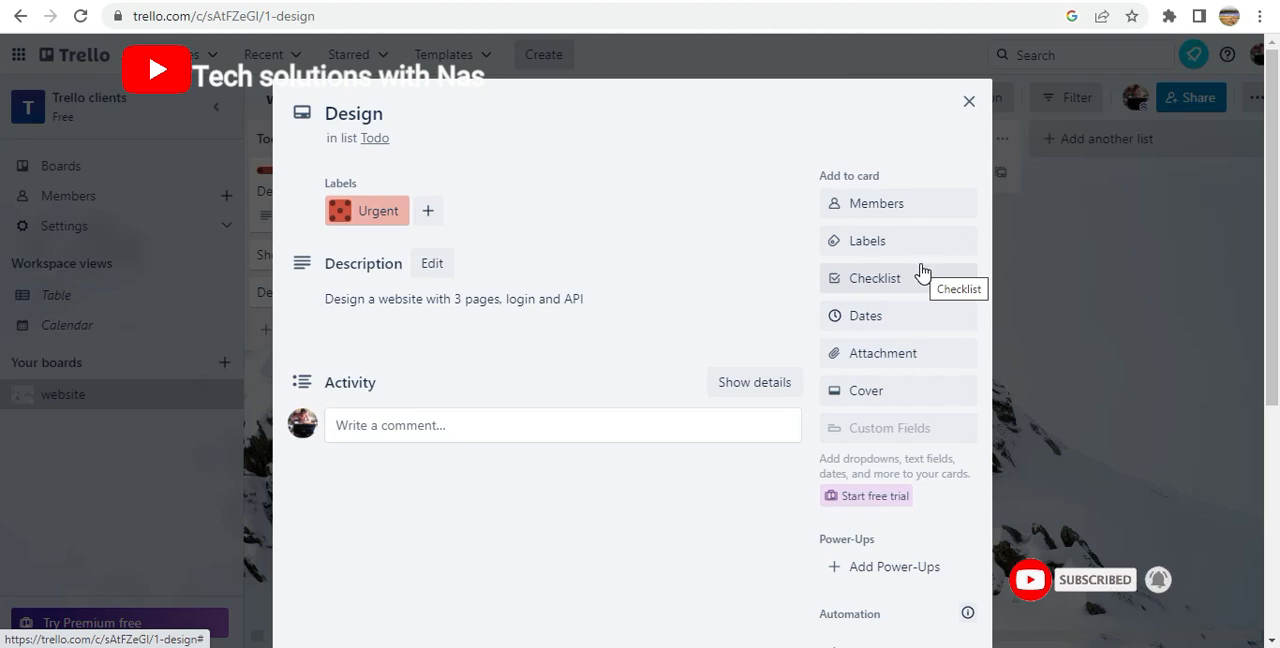
# Add a checklist titled "Actions" to the Design card
pyautogui.click(893, 279)
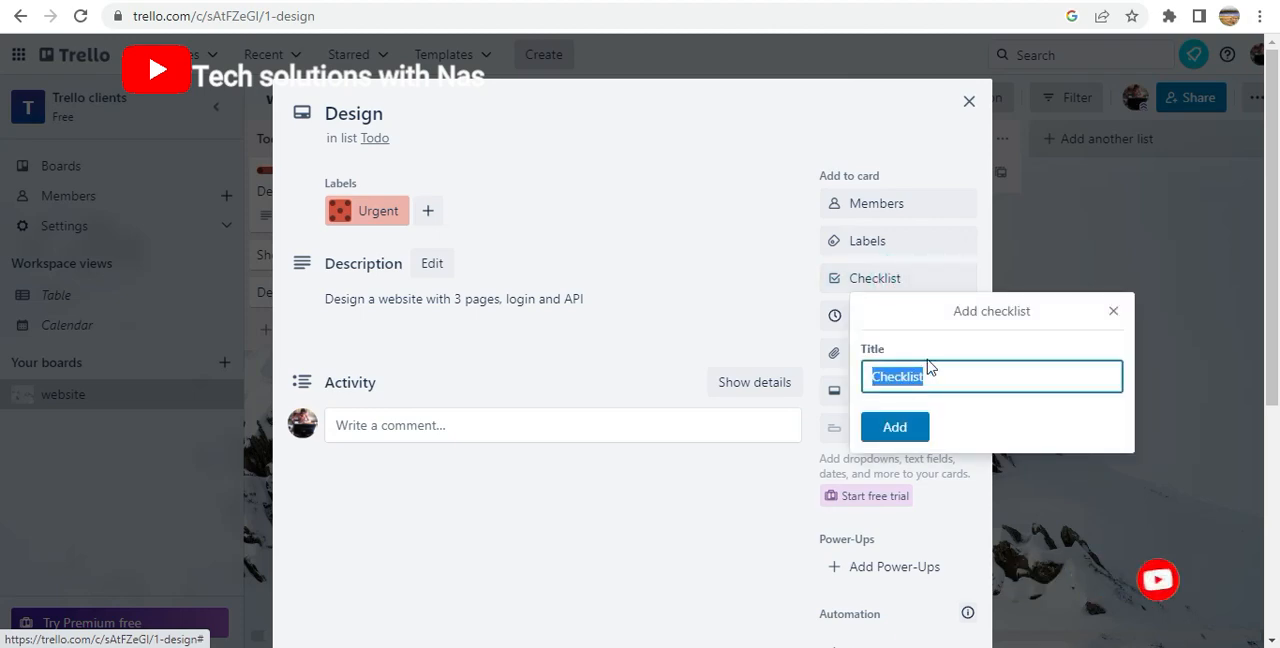
pyautogui.press('BackSpace')
pyautogui.write('A')
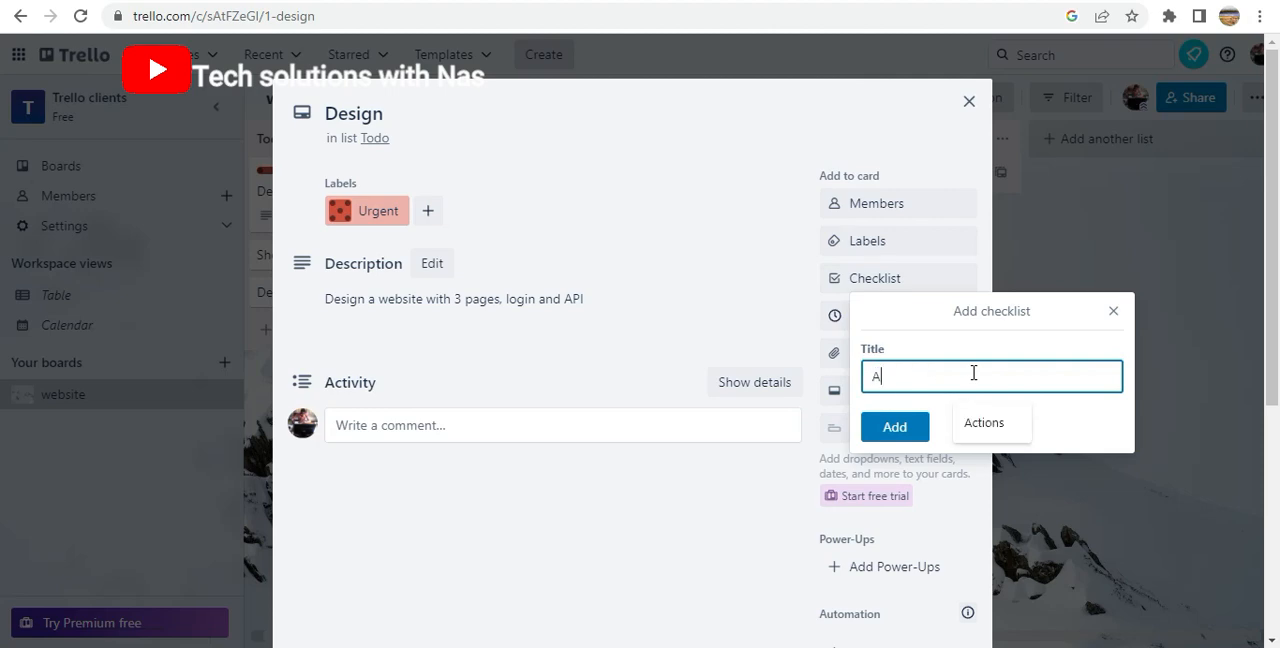
pyautogui.write('ctions')
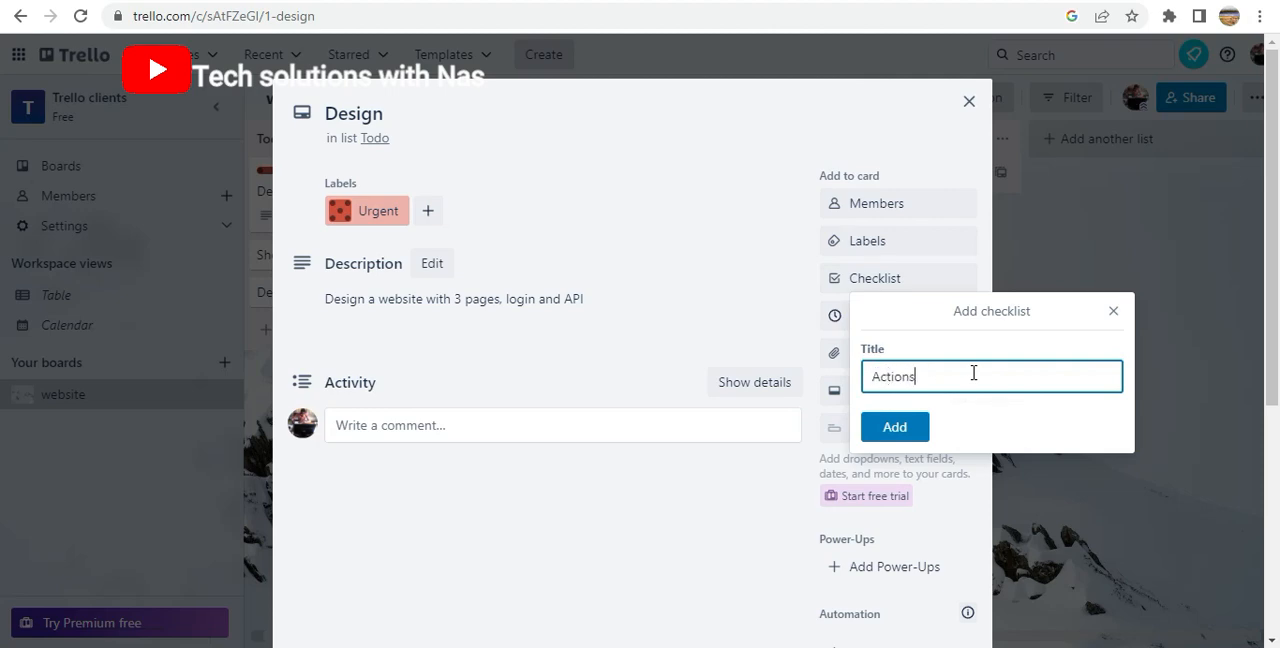
pyautogui.click(893, 427)
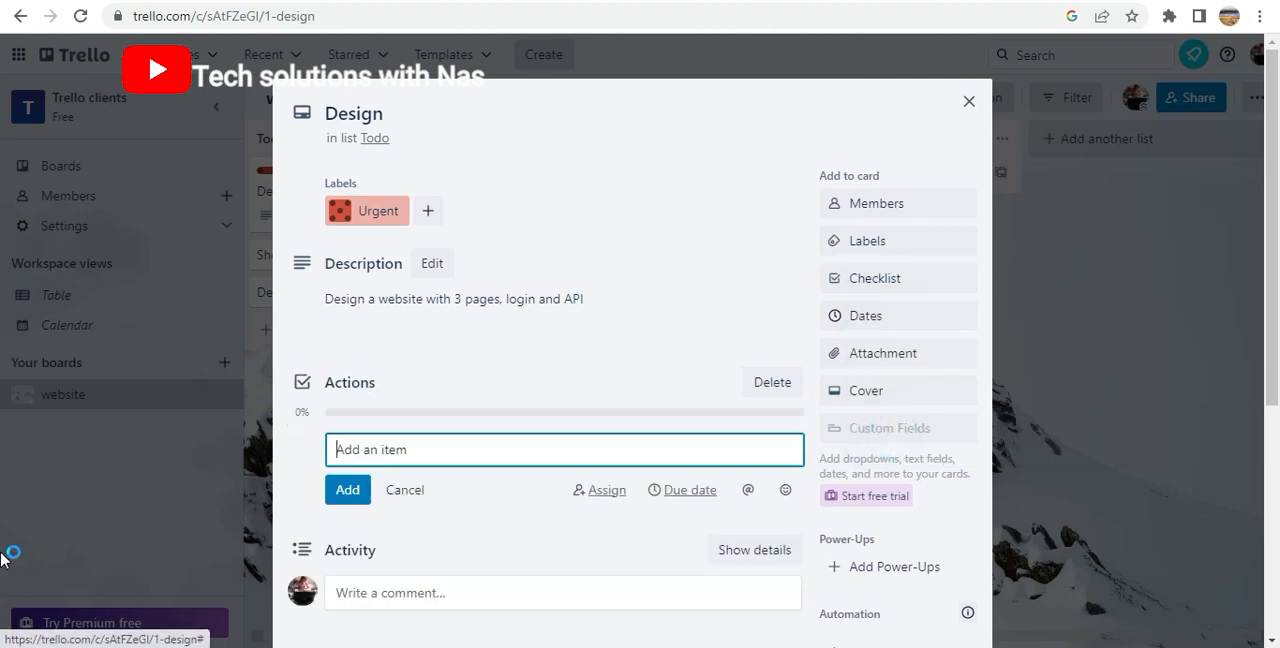
# Add "Flow" as the first item of the Actions checklist
pyautogui.scroll(-3, 420, 430)
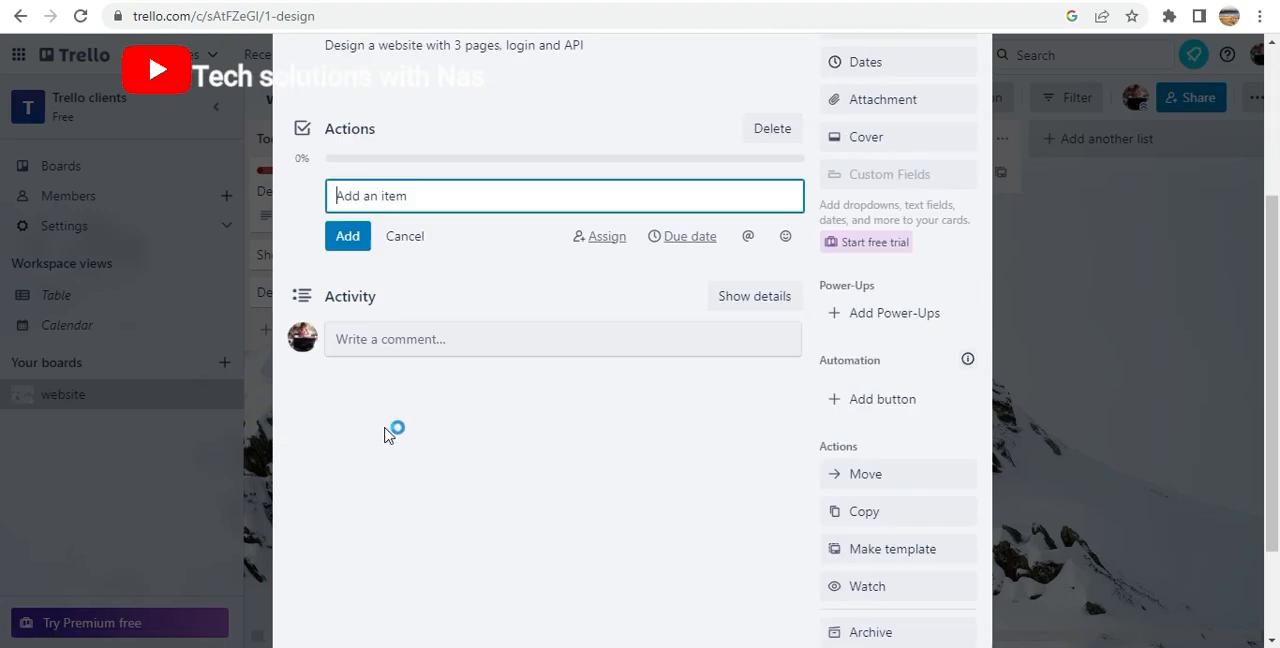
pyautogui.click(386, 170)
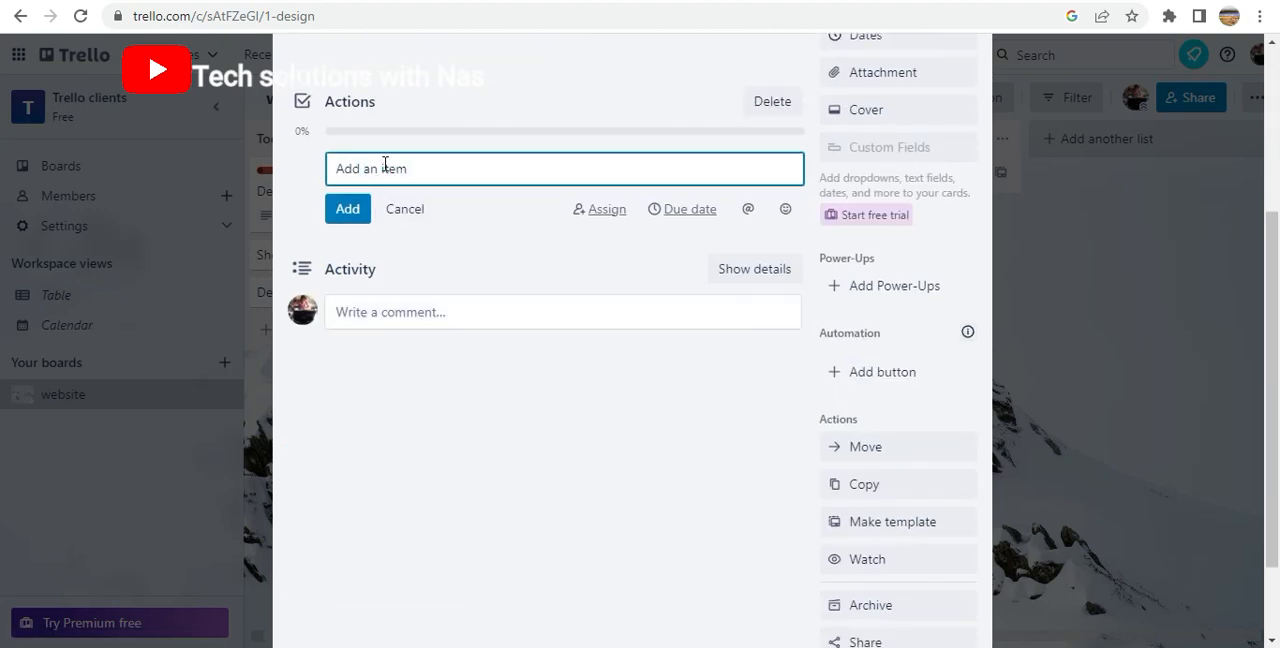
pyautogui.scroll(1, 386, 165)
pyautogui.click(354, 263)
pyautogui.write('Flow')
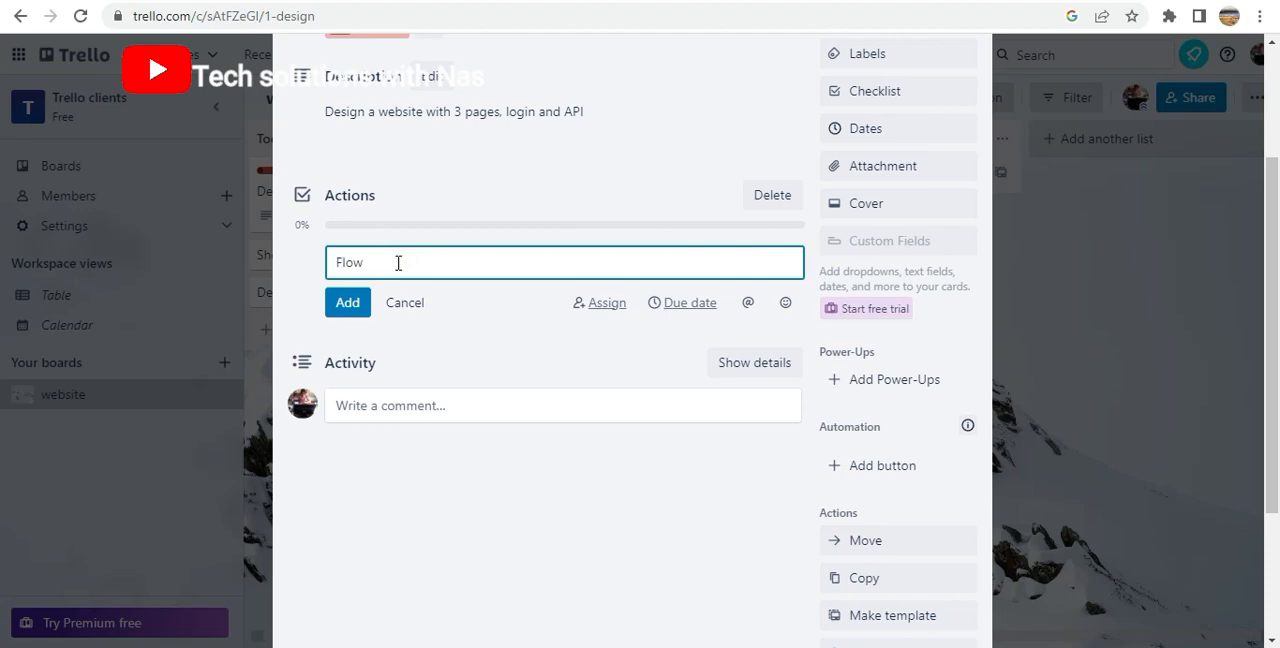
pyautogui.click(351, 308)
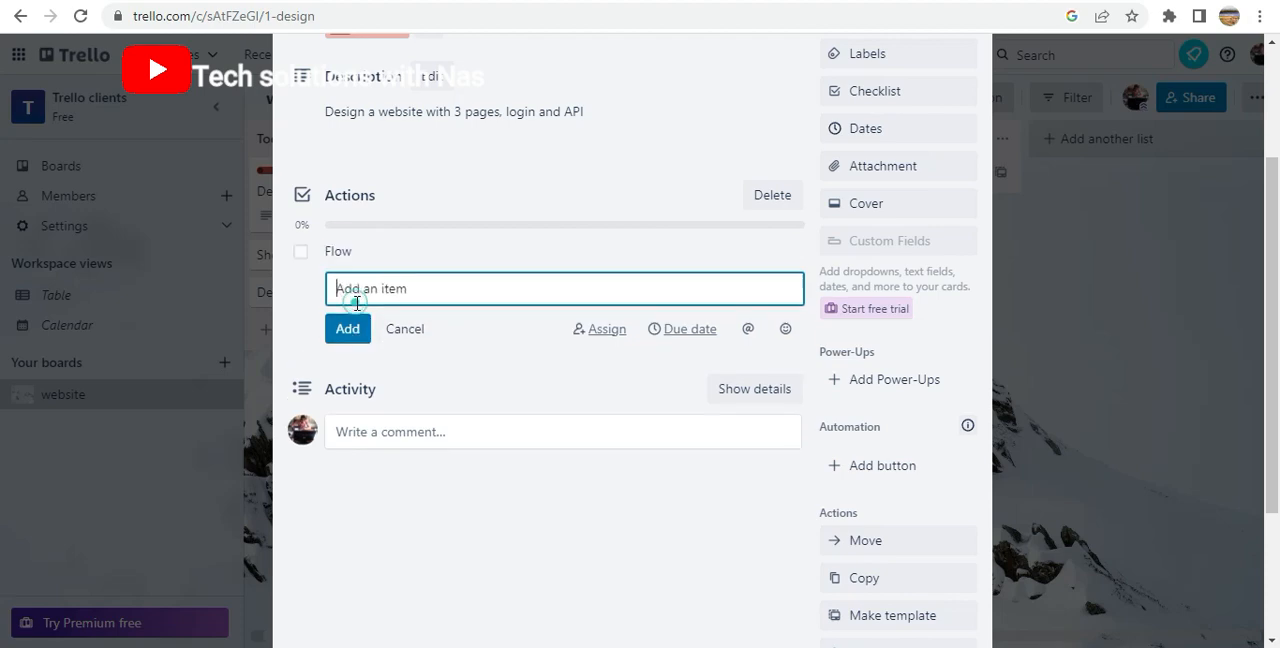
# Add the items "Home", "About" and "contact" to the Actions checklist below Flow
pyautogui.click(383, 284)
pyautogui.press('Return')
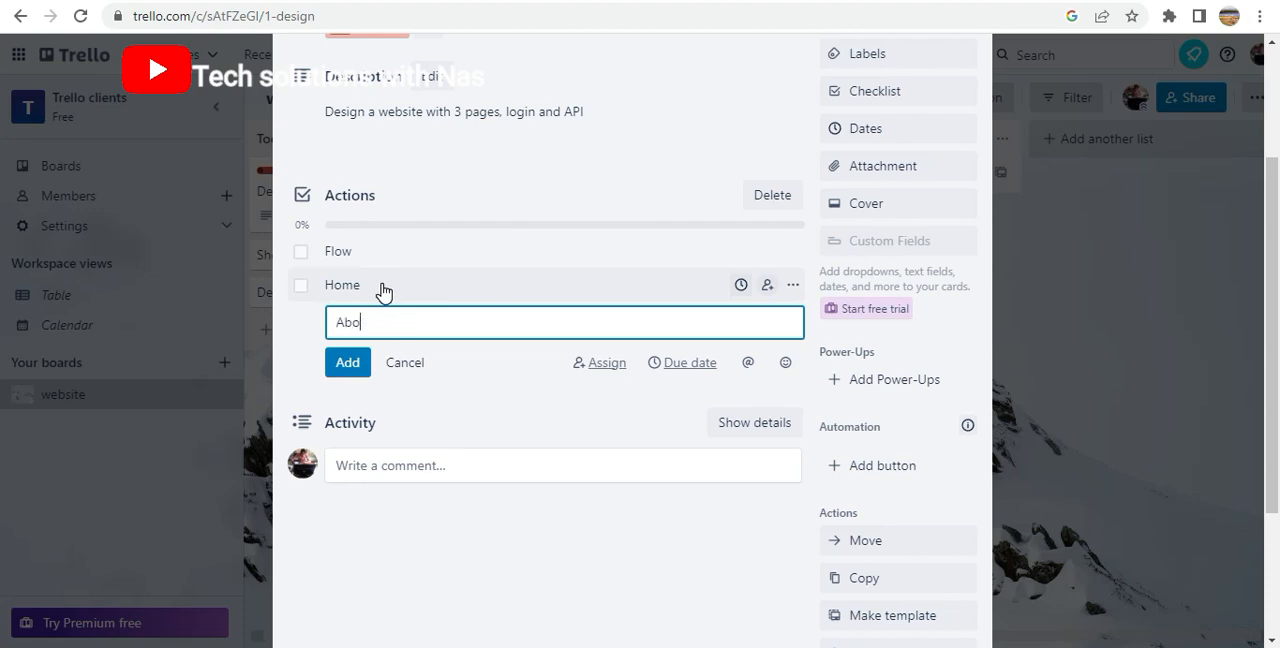
pyautogui.press('Return')
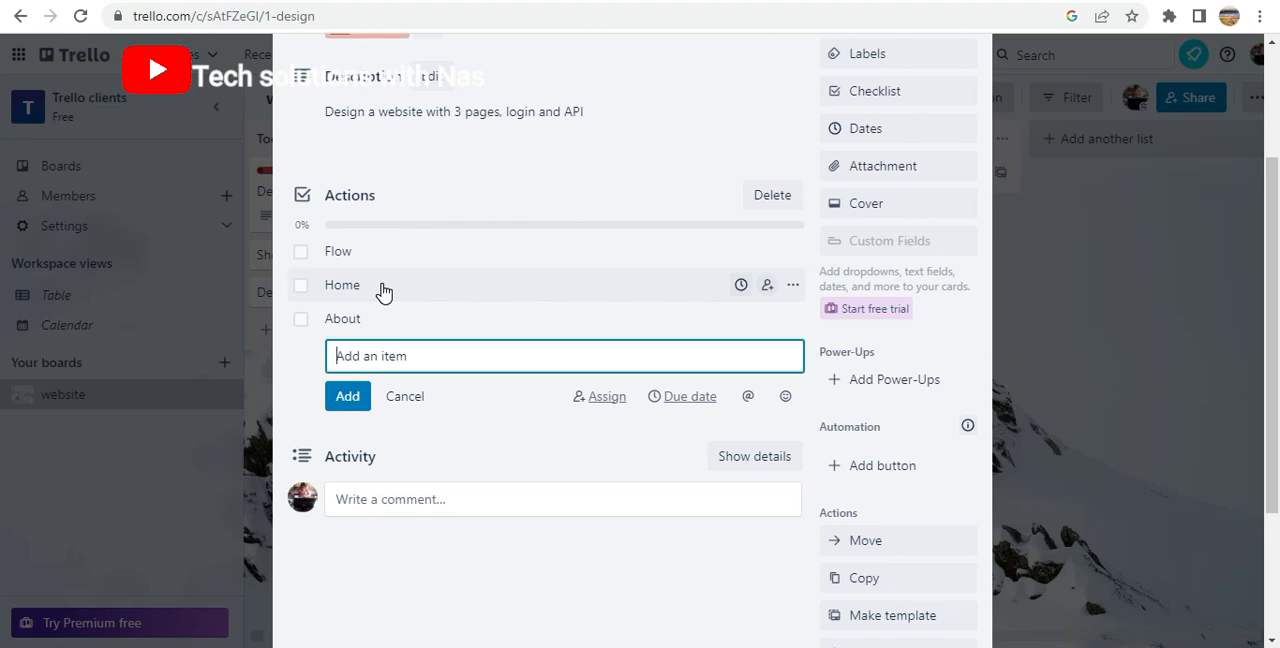
pyautogui.write('contact')
pyautogui.press('Return')
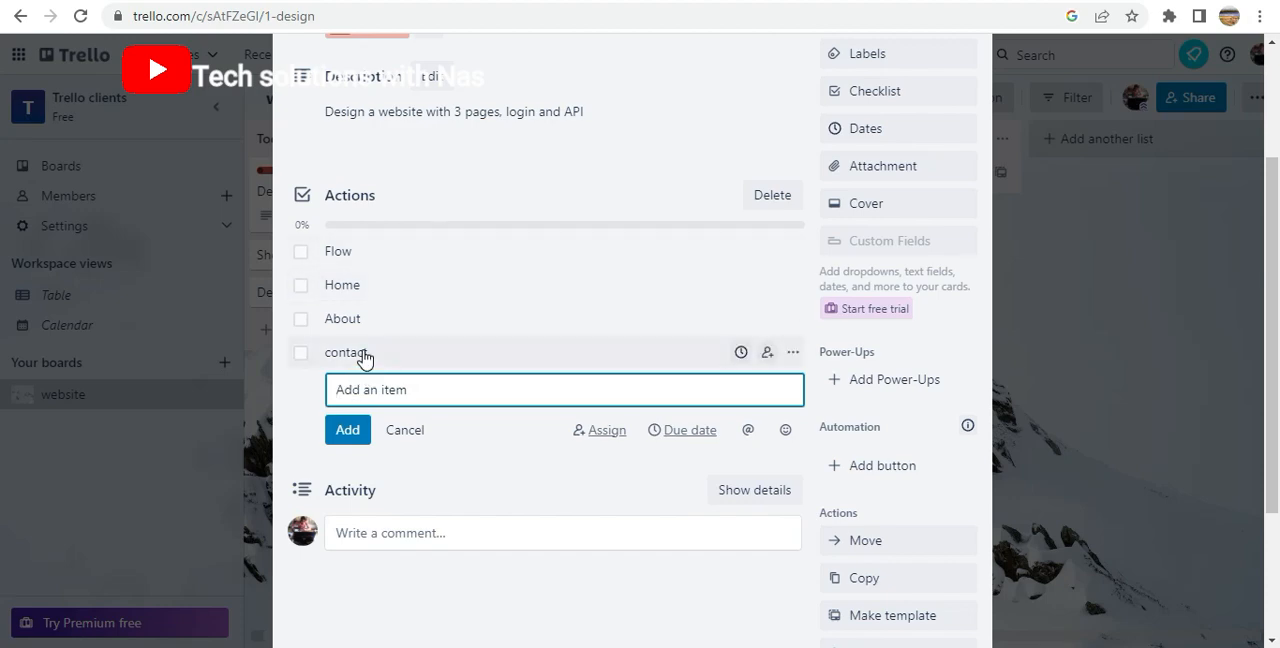
# Examine the member assignment option offered for a new item in the Actions checklist
pyautogui.click(369, 389)
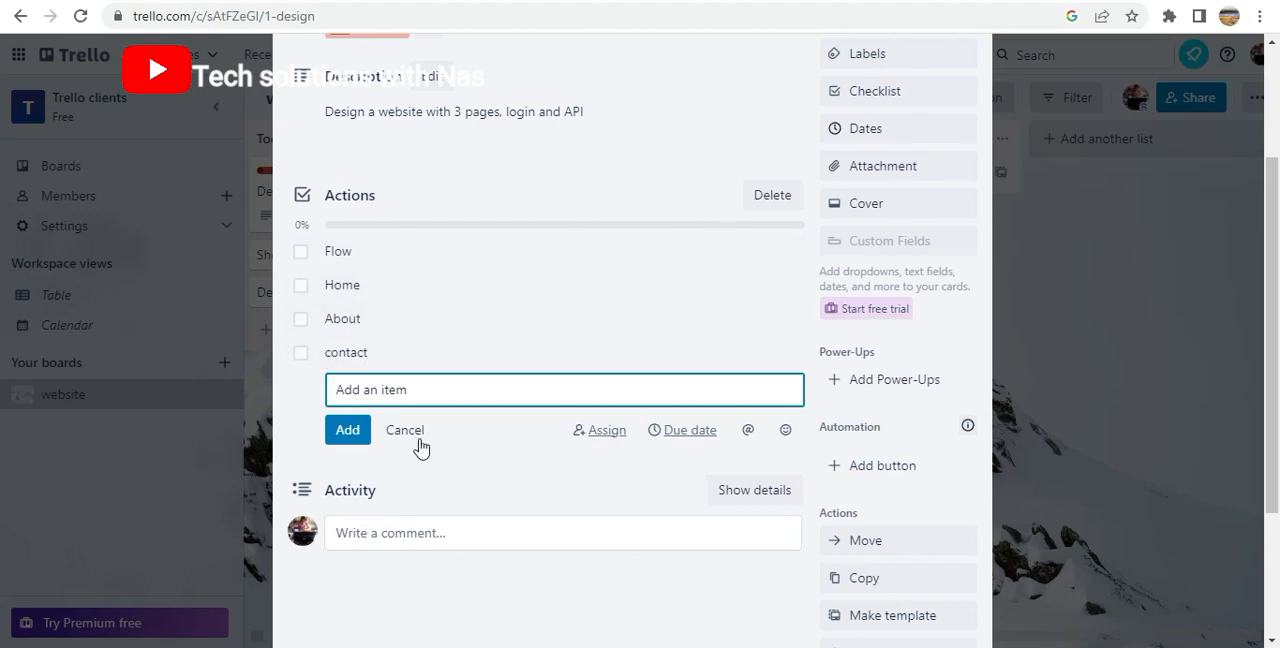
pyautogui.click(600, 440)
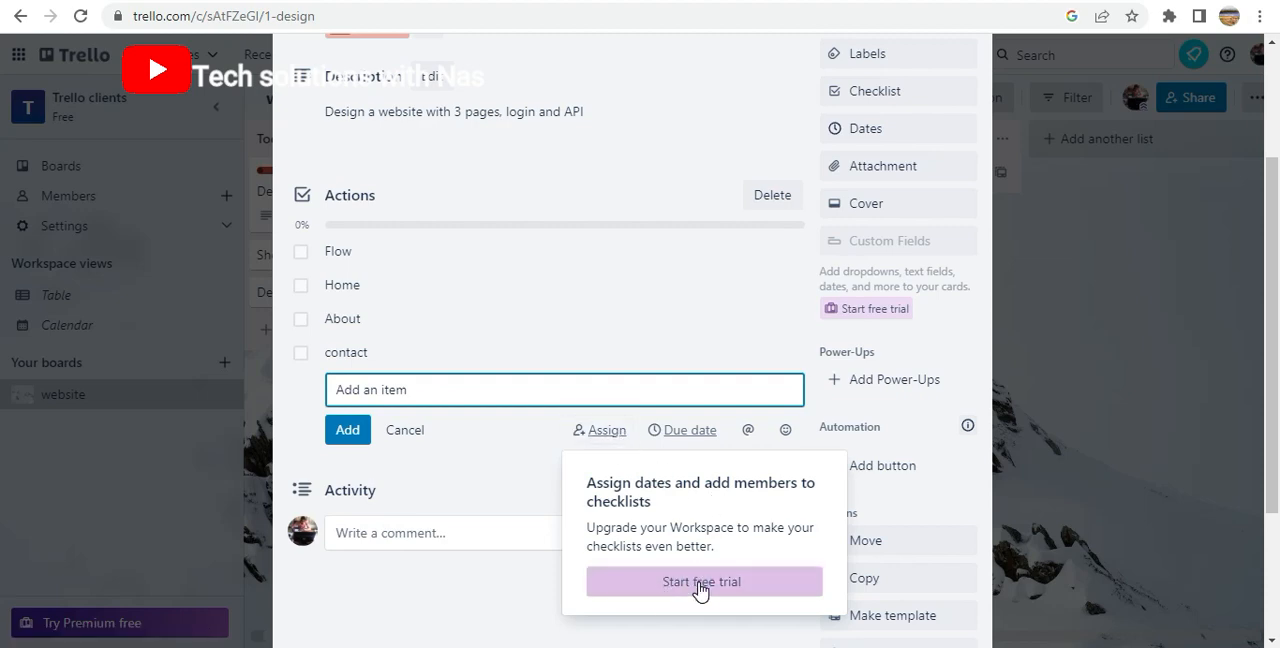
pyautogui.click(603, 432)
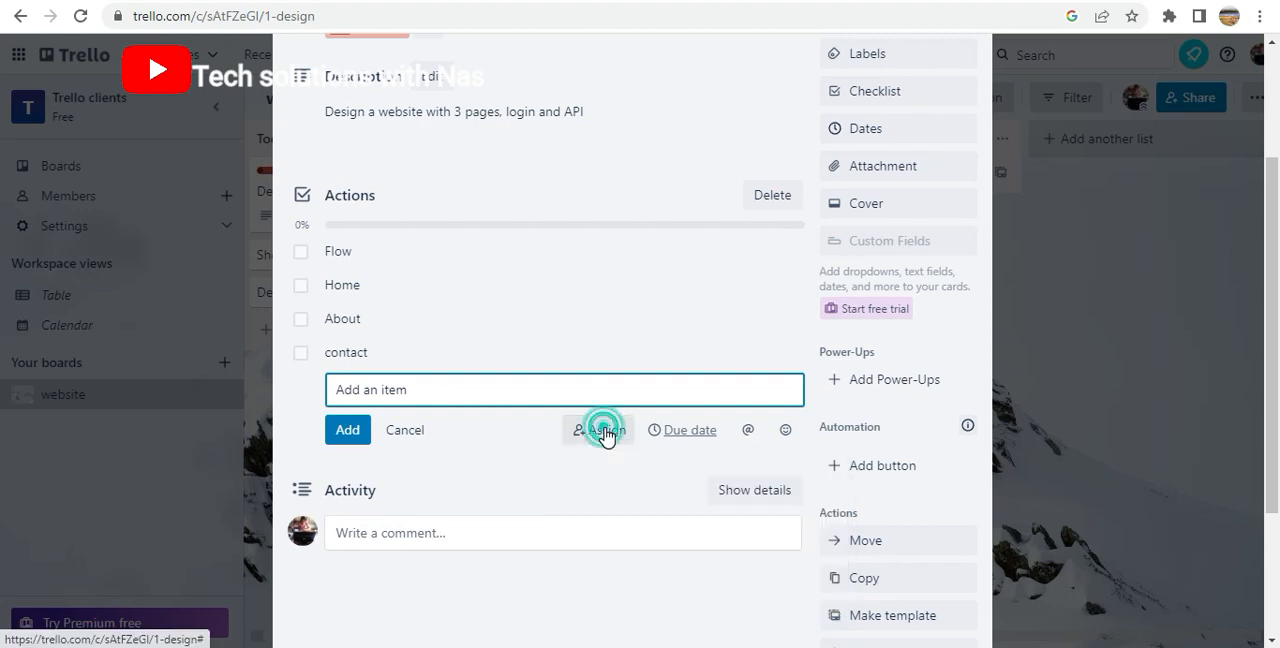
pyautogui.click(604, 433)
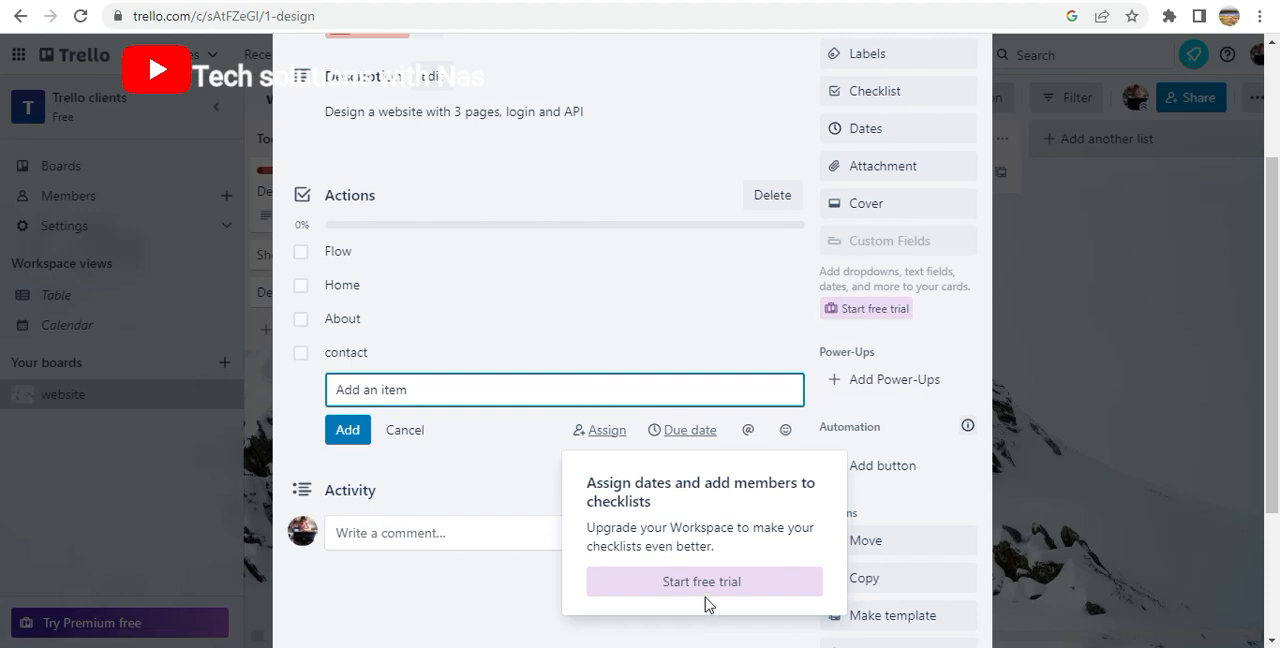
pyautogui.click(683, 431)
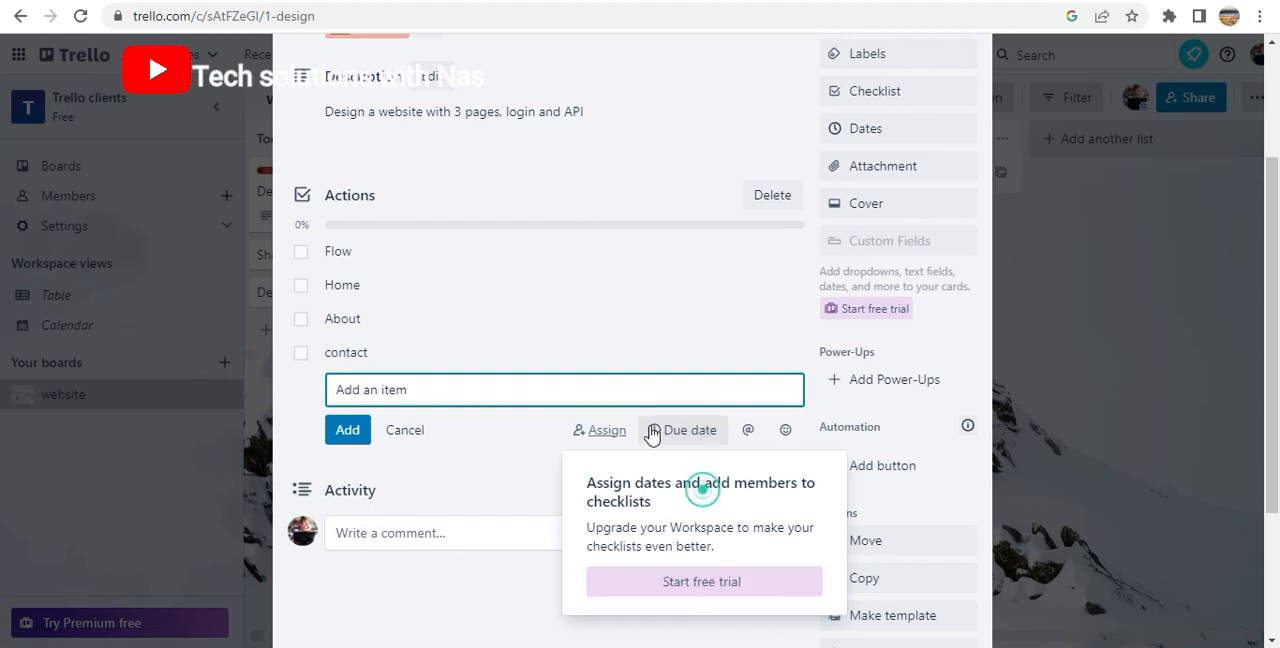
pyautogui.click(601, 432)
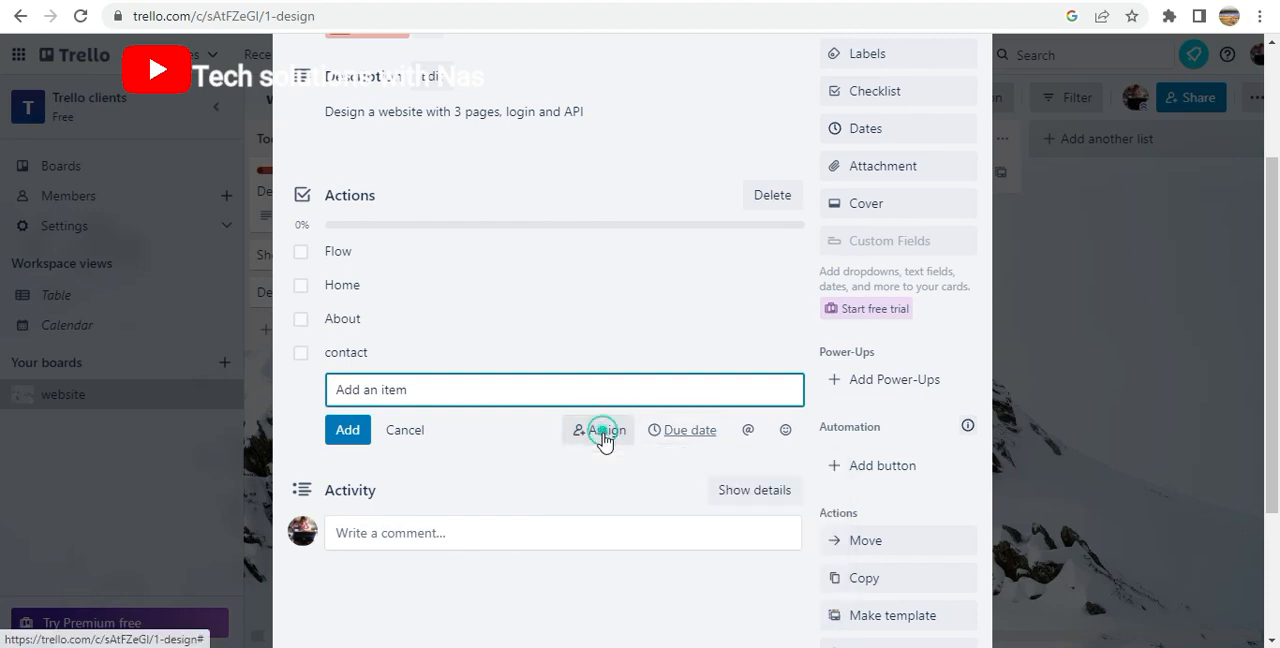
pyautogui.click(610, 433)
pyautogui.click(607, 434)
pyautogui.click(608, 434)
pyautogui.click(607, 432)
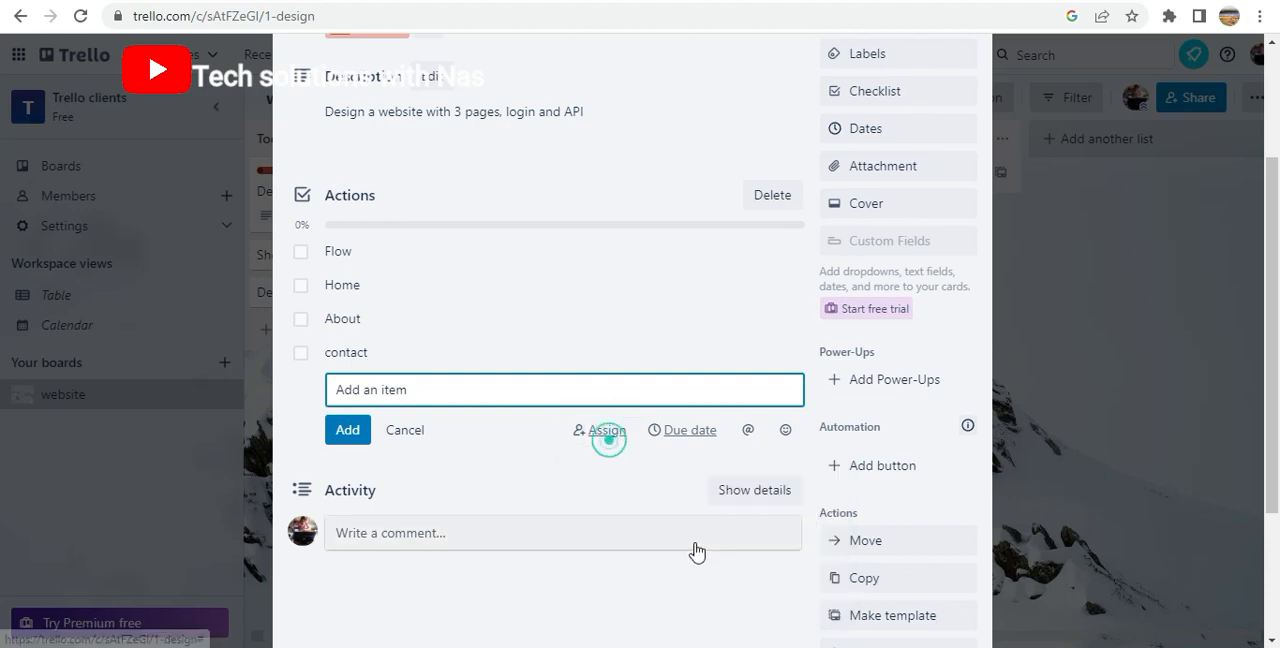
pyautogui.click(605, 432)
pyautogui.click(609, 430)
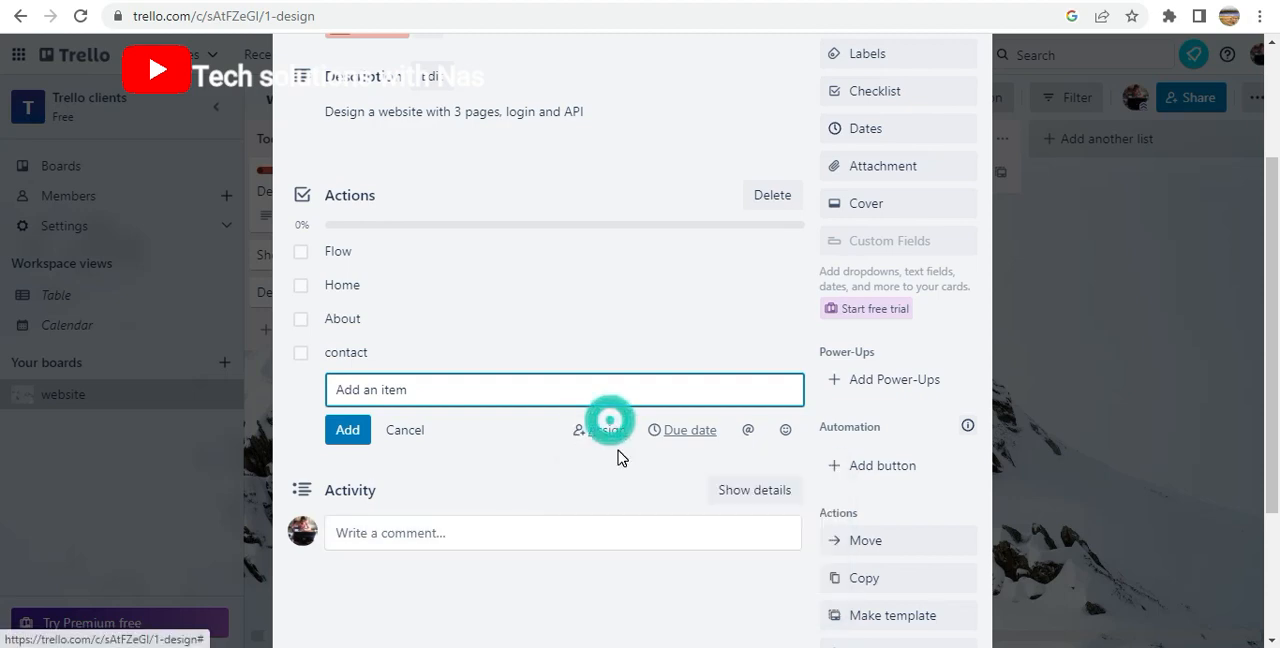
# Examine the due date and member mention options for a new checklist item, and close the empty item entry
pyautogui.click(684, 434)
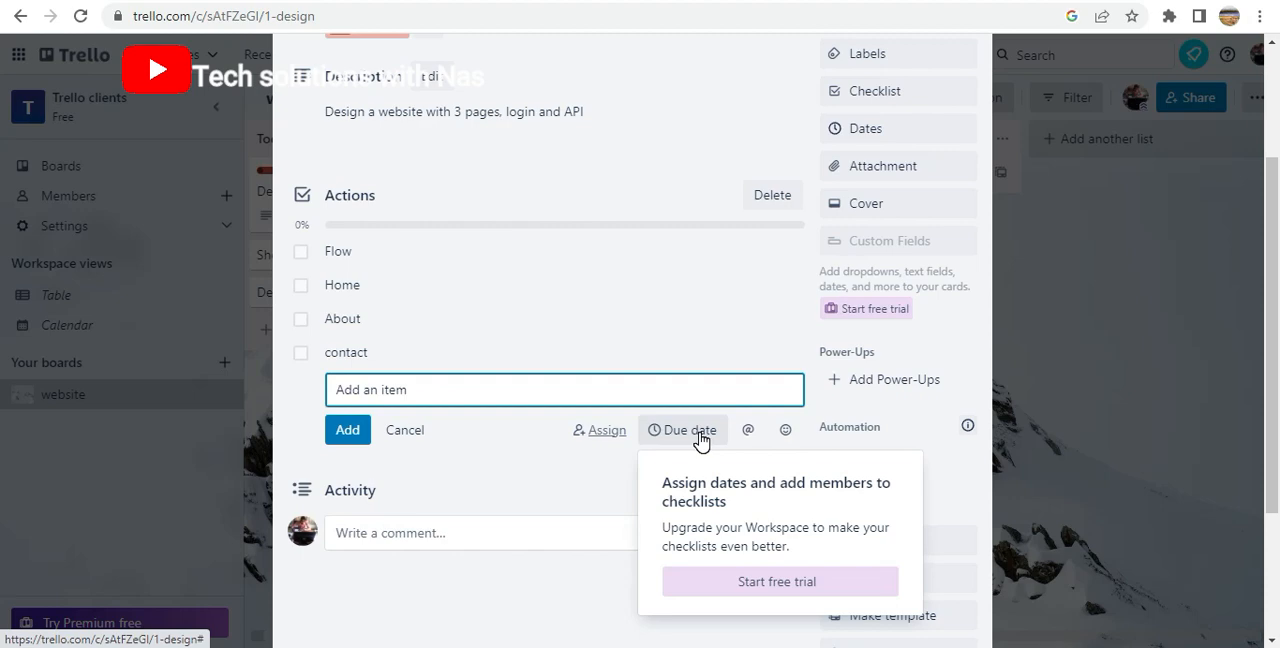
pyautogui.click(700, 437)
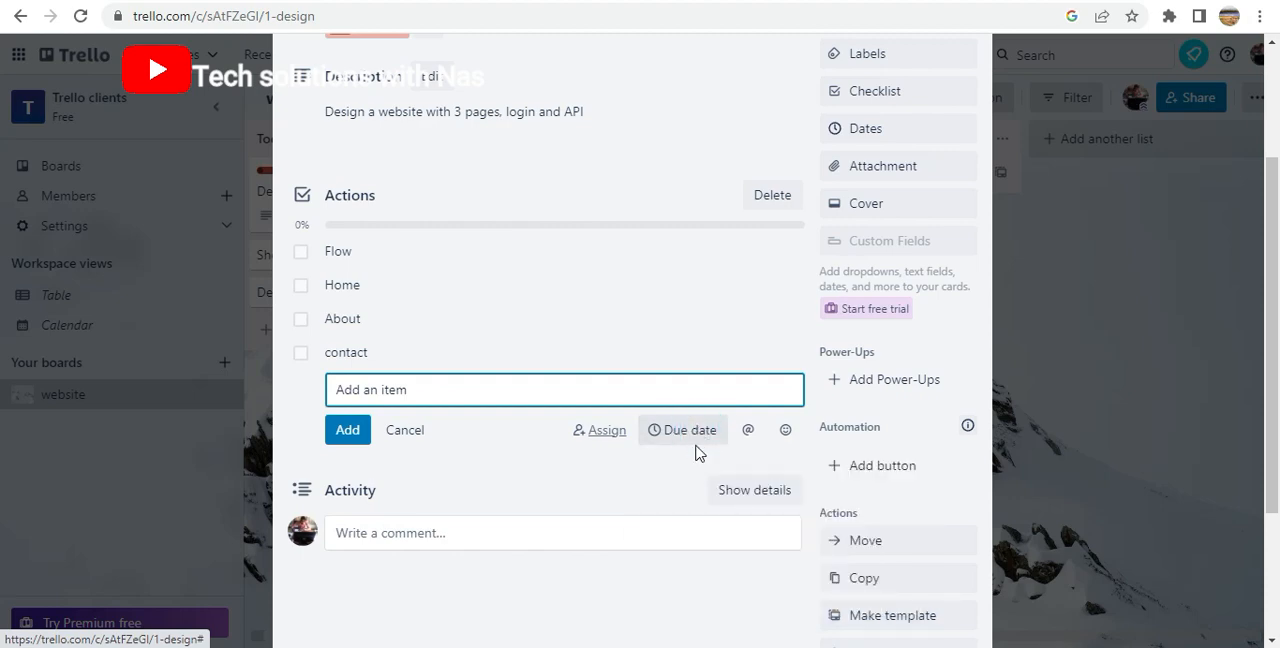
pyautogui.click(697, 435)
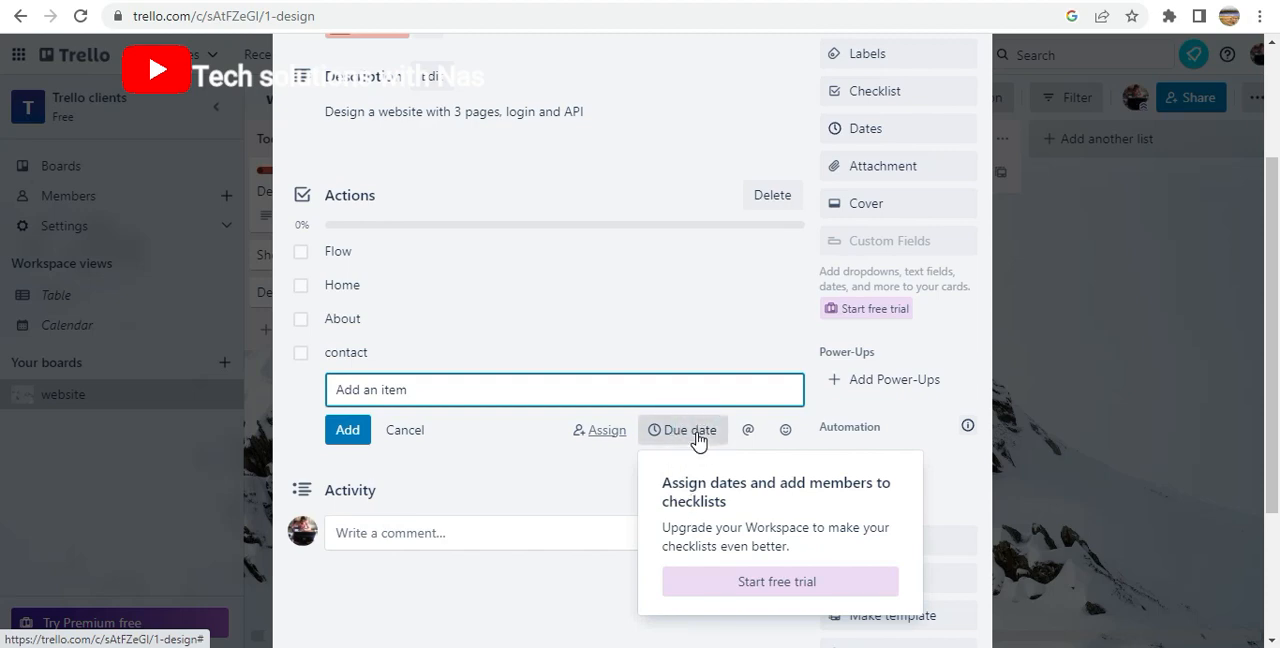
pyautogui.click(697, 435)
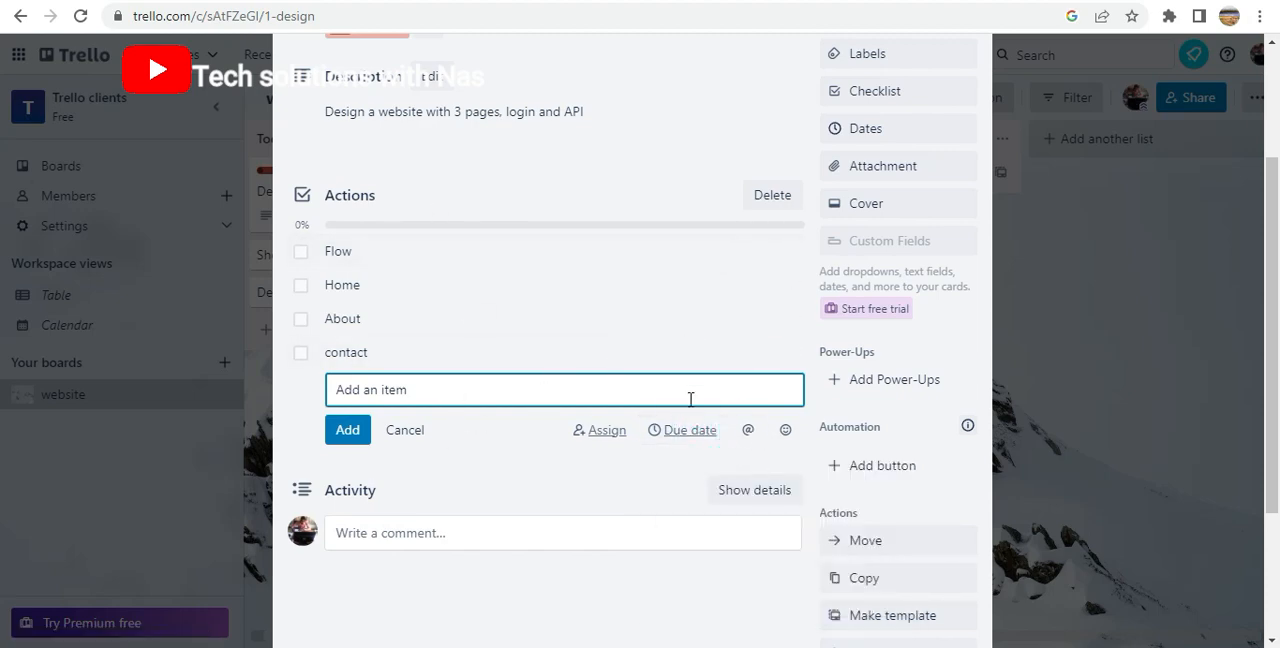
pyautogui.click(748, 432)
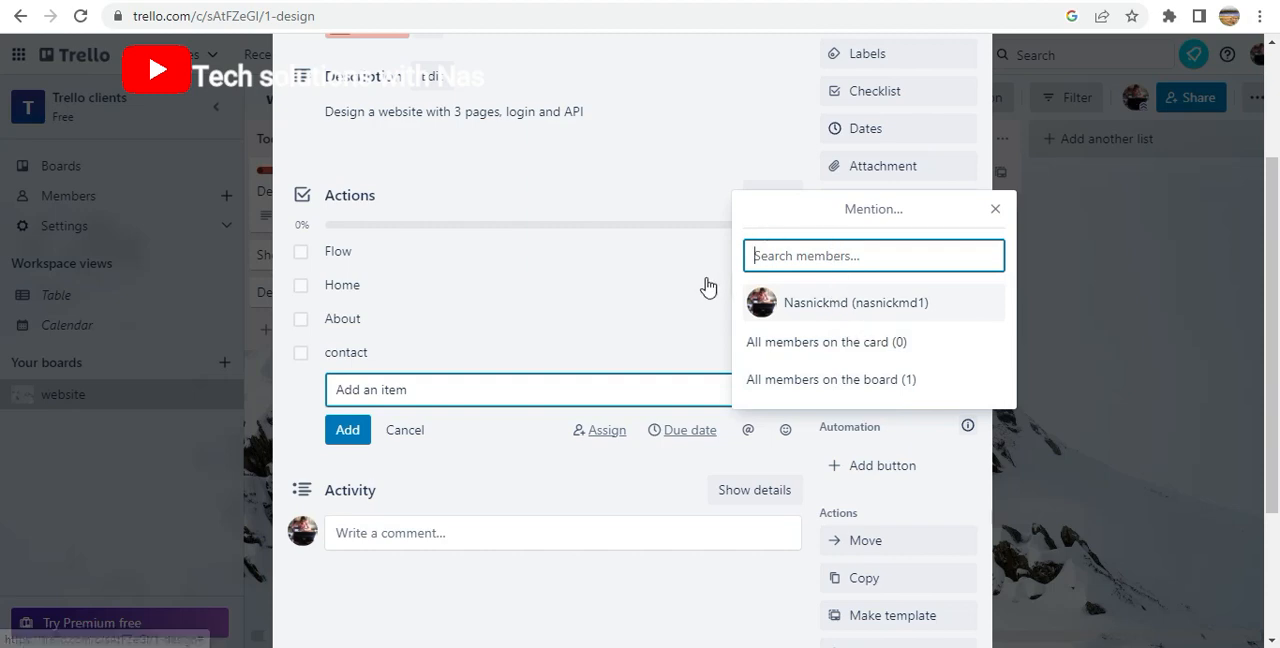
pyautogui.click(688, 470)
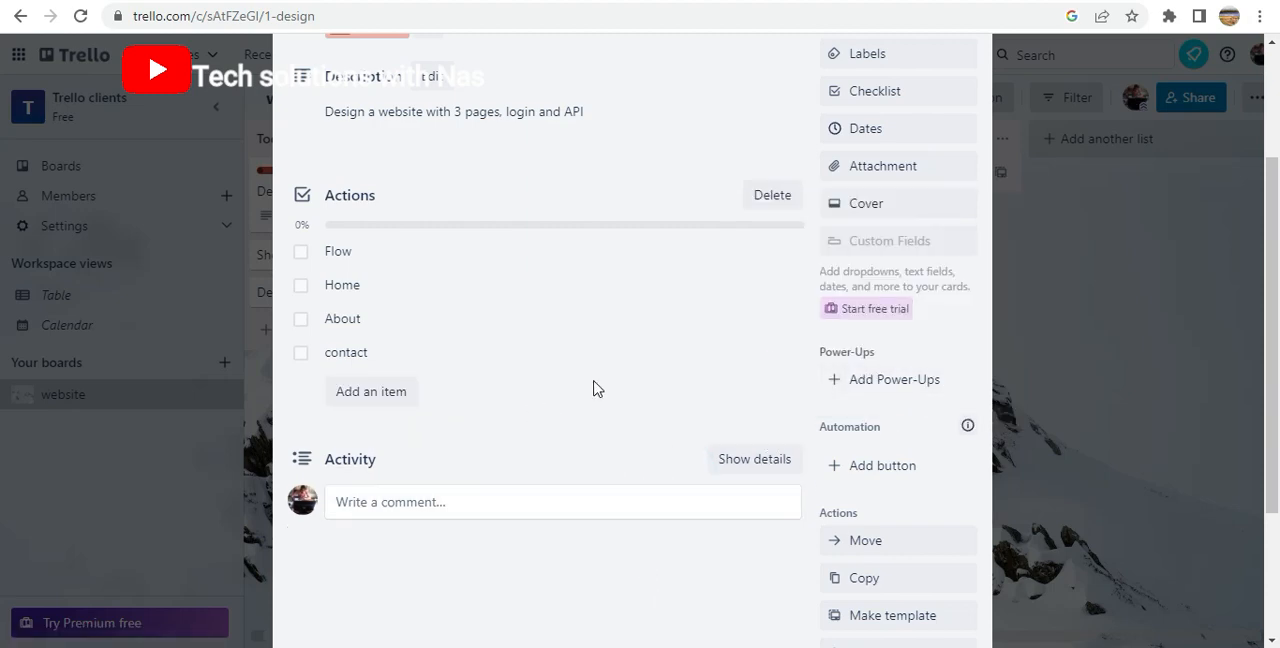
# Give the Design card a due date of 02/15/2023 at 10:16 PM with a reminder 1 Day before
pyautogui.scroll(3, 925, 232)
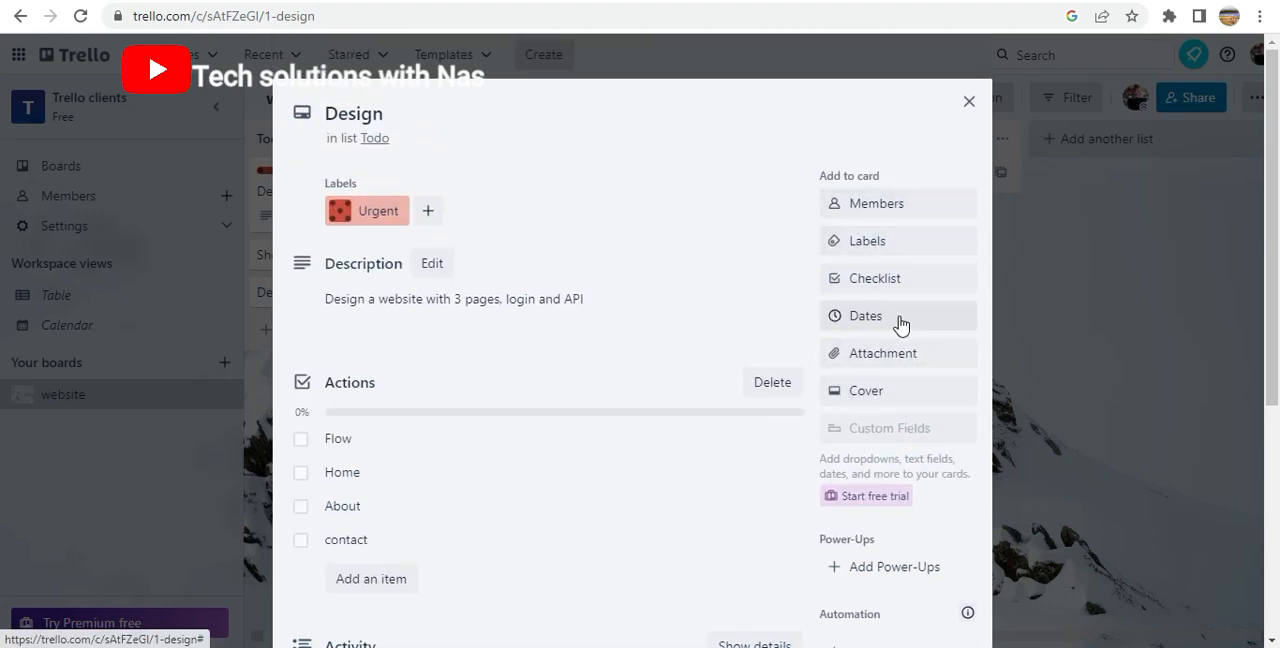
pyautogui.click(898, 316)
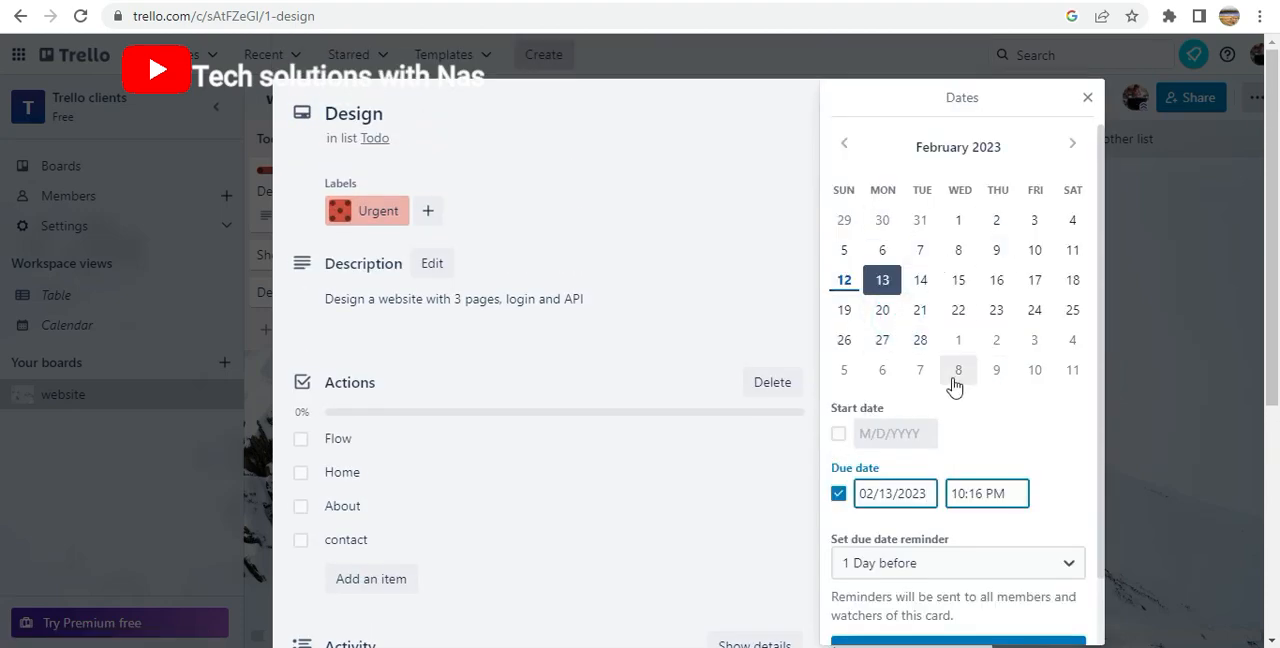
pyautogui.click(897, 292)
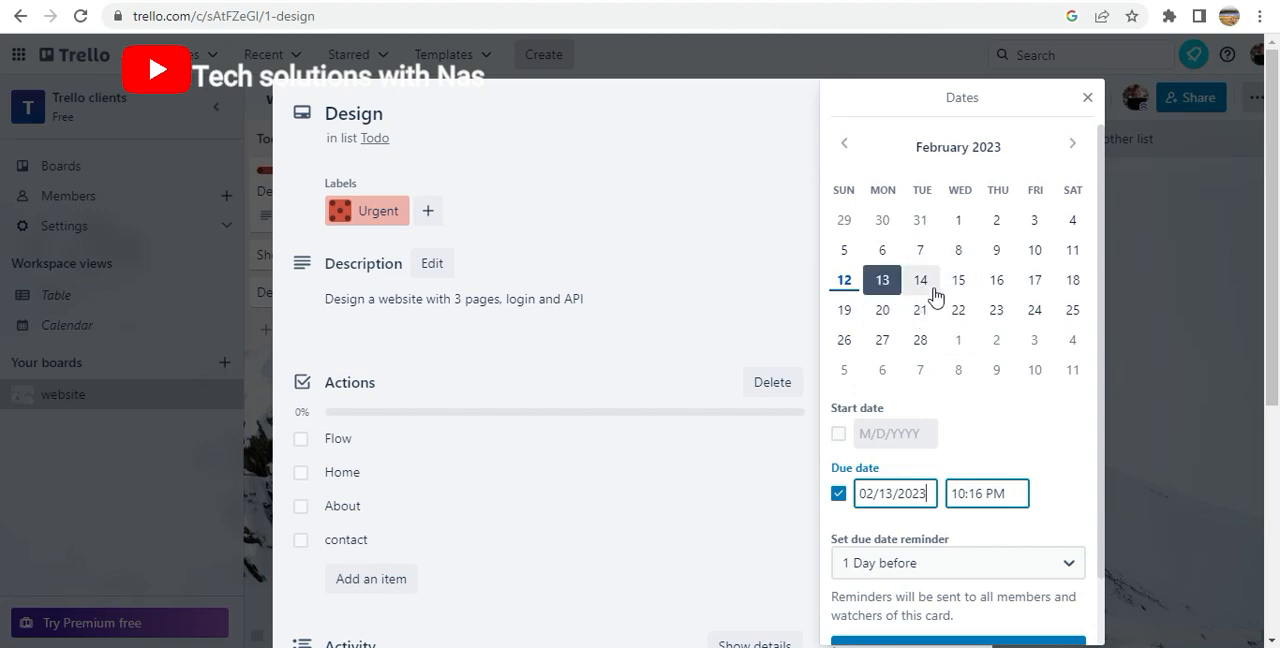
pyautogui.click(955, 284)
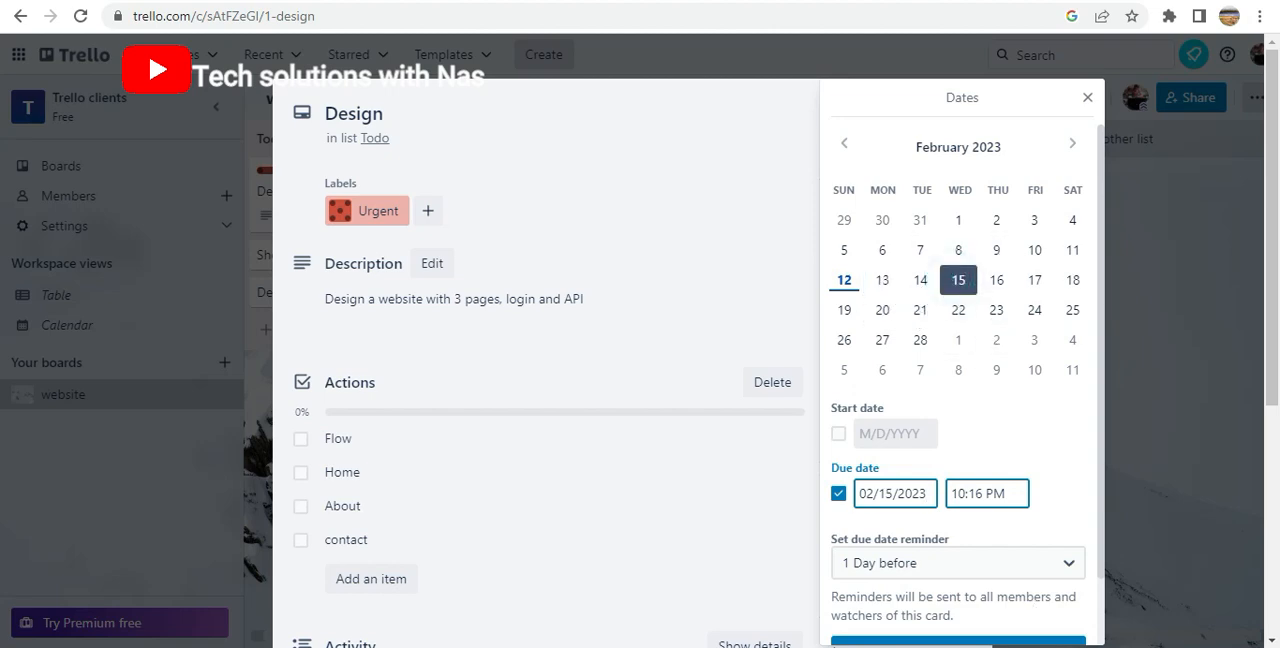
pyautogui.scroll(-1, 1091, 410)
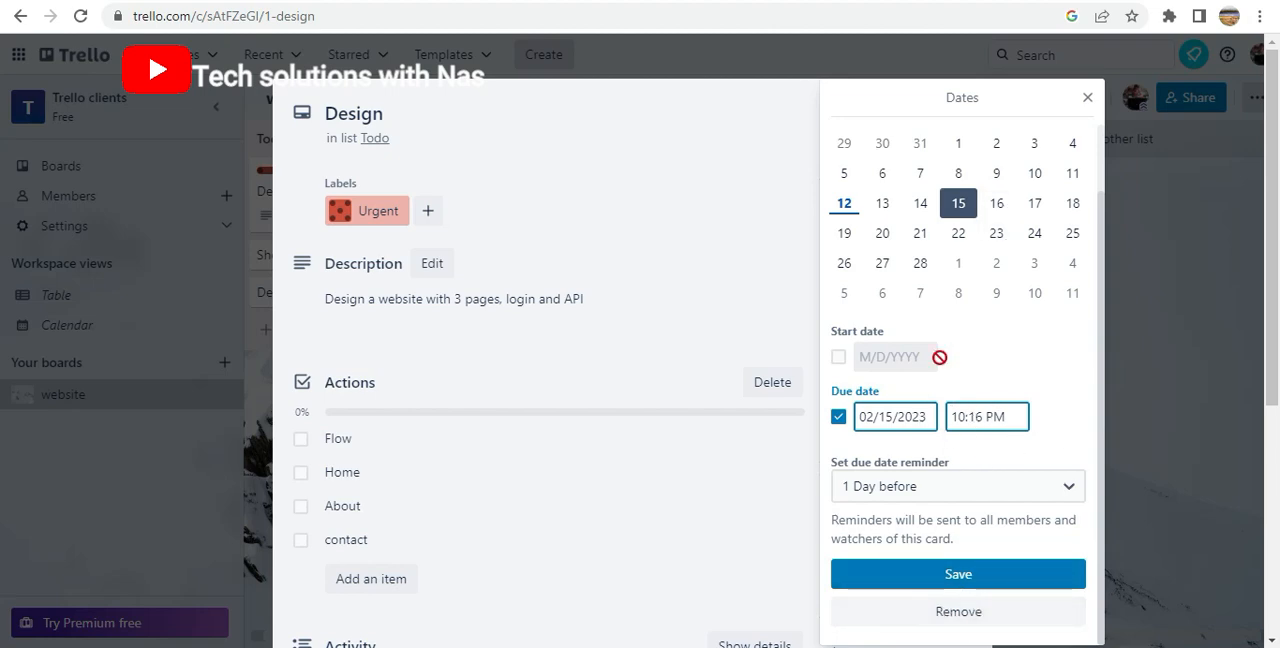
pyautogui.click(905, 580)
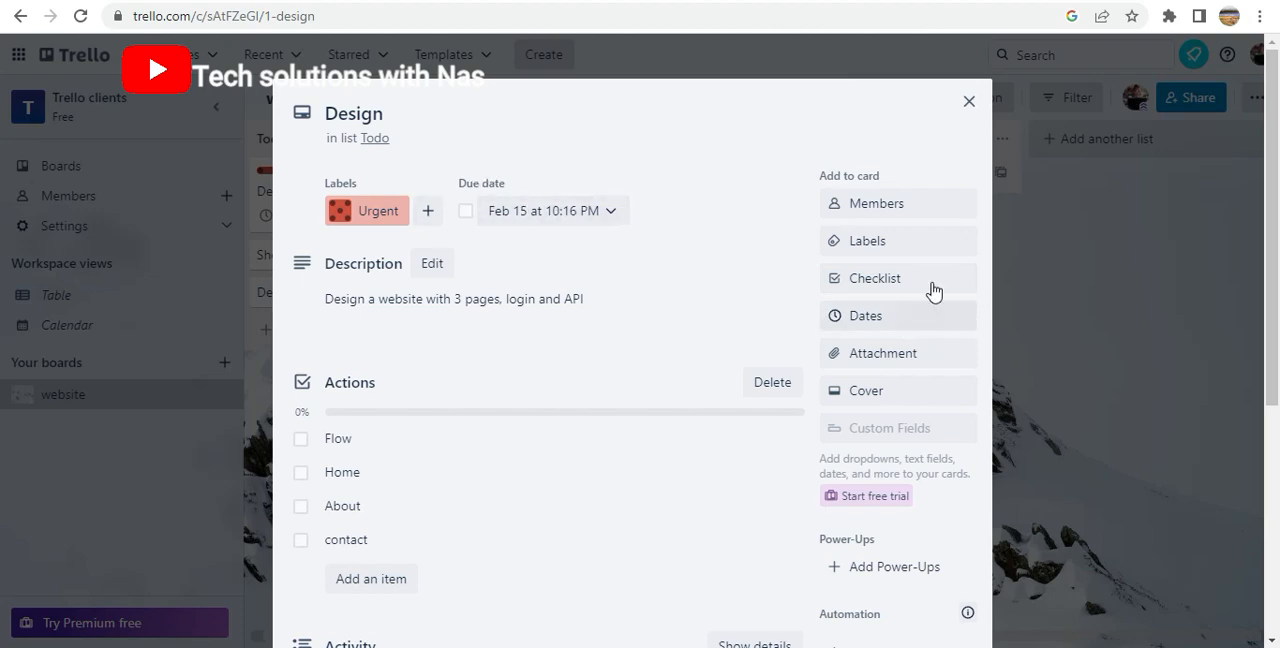
# Attach the D-ID logo PNG image from the computer to the Design card
pyautogui.click(878, 353)
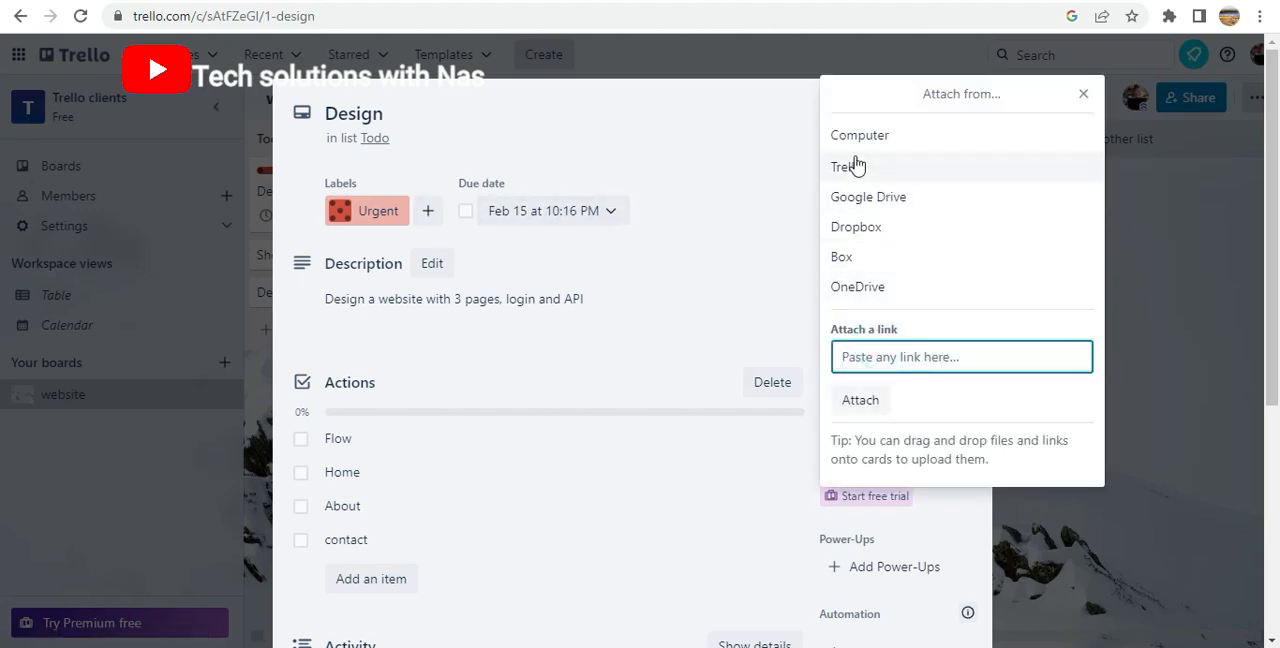
pyautogui.click(866, 347)
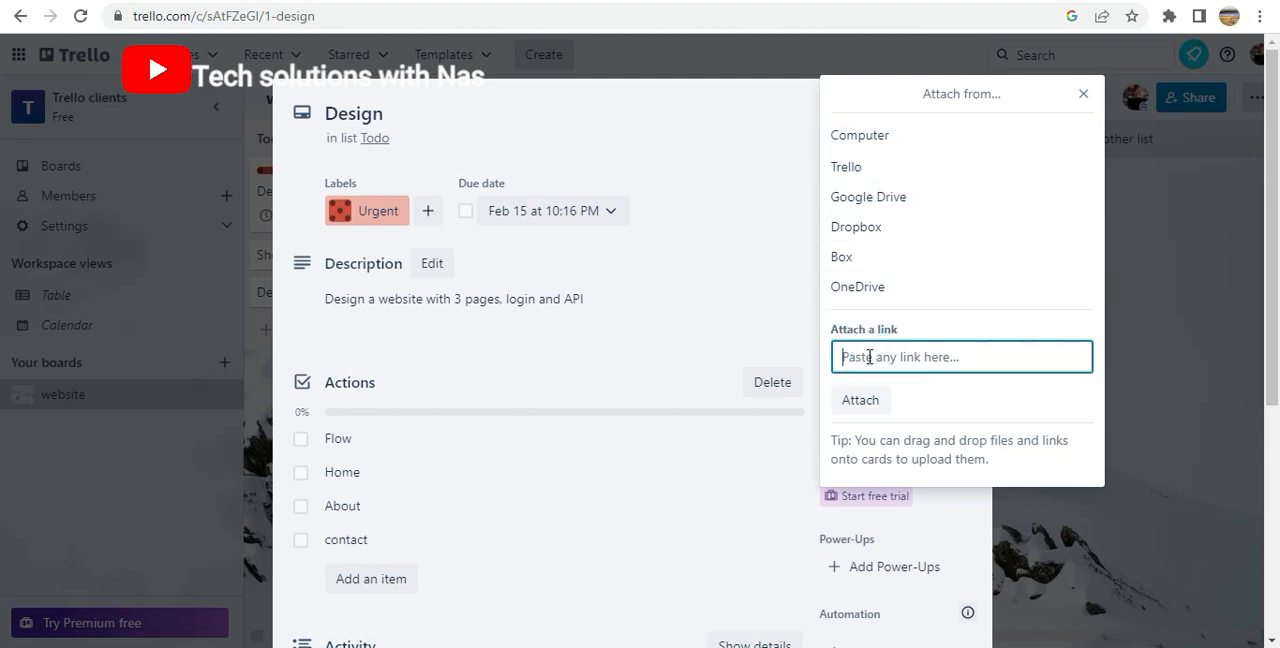
pyautogui.click(868, 355)
pyautogui.click(872, 362)
pyautogui.click(918, 392)
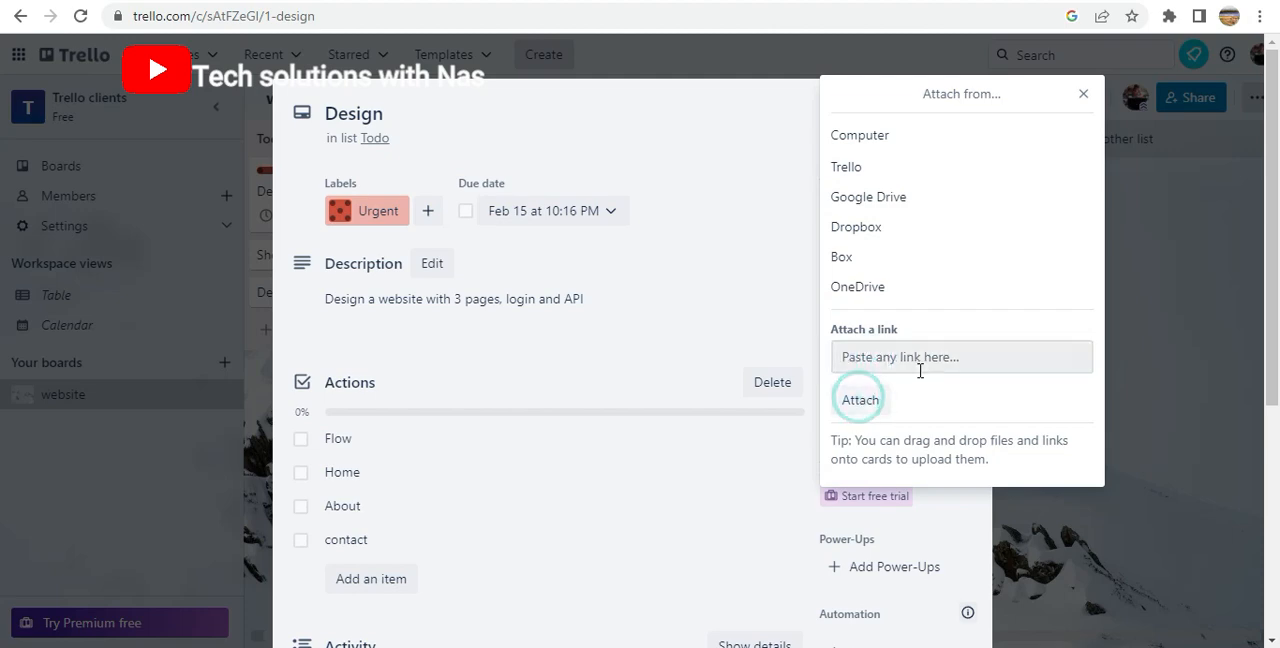
pyautogui.click(860, 135)
pyautogui.doubleClick(446, 158)
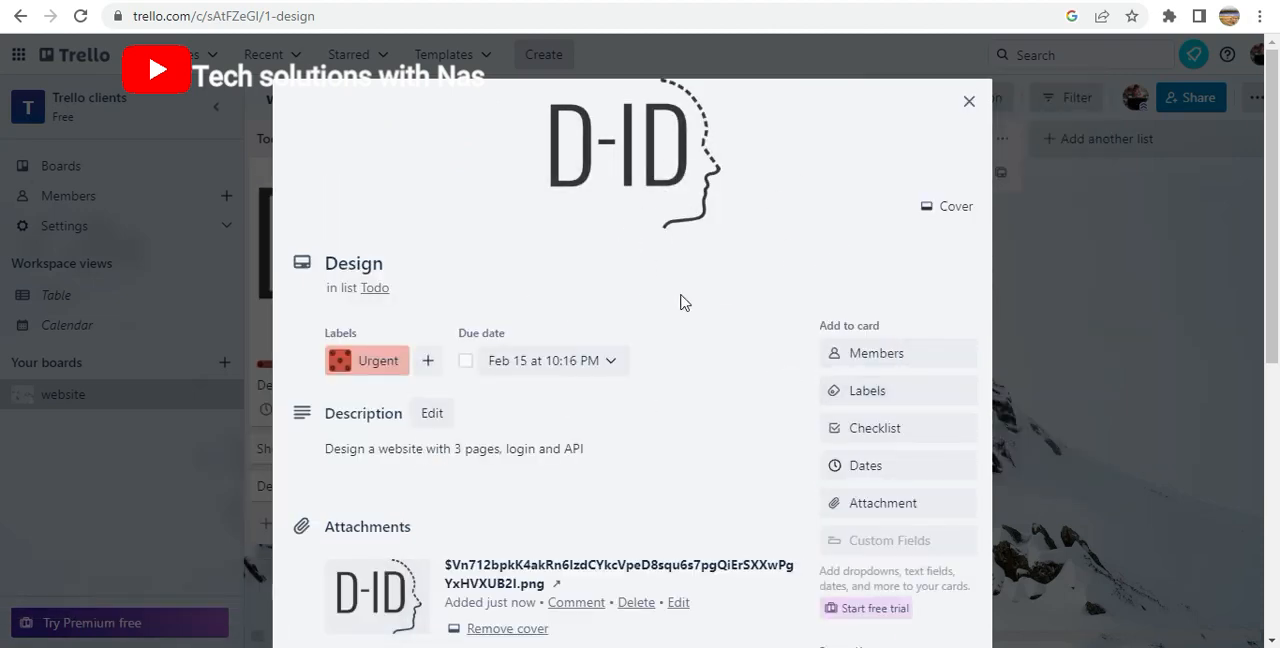
# Mark the Flow, Home, About and contact items in the Actions checklist as complete
pyautogui.scroll(-5, 241, 302)
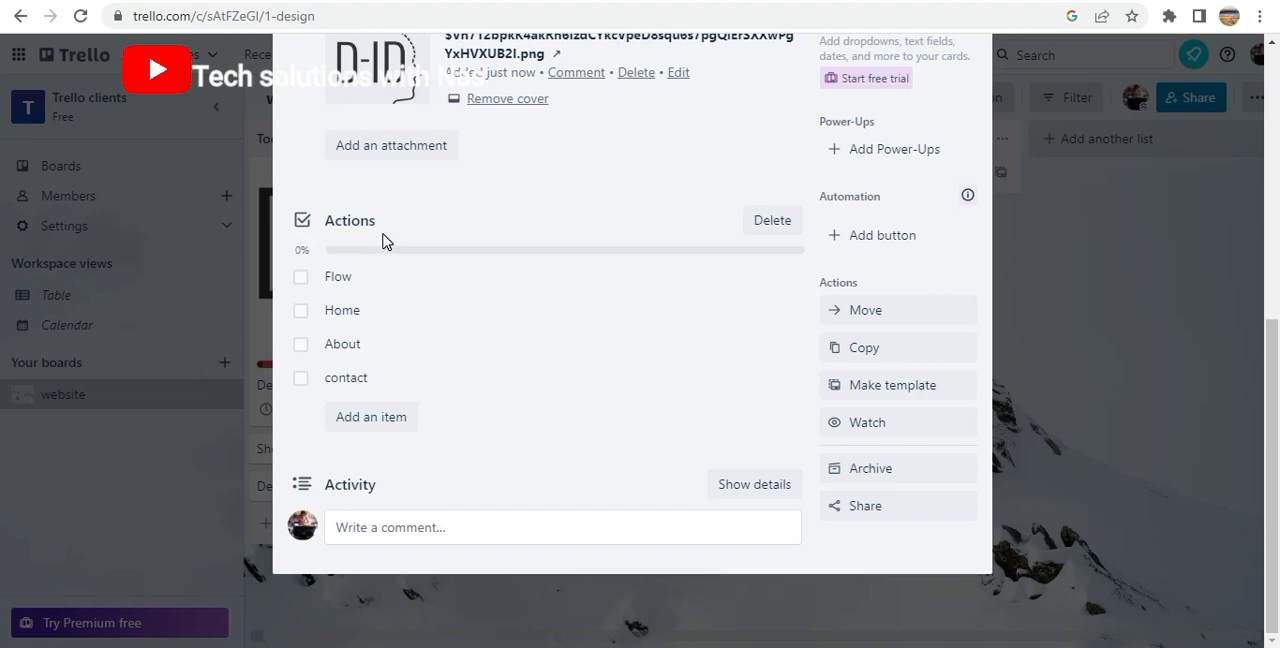
pyautogui.click(302, 283)
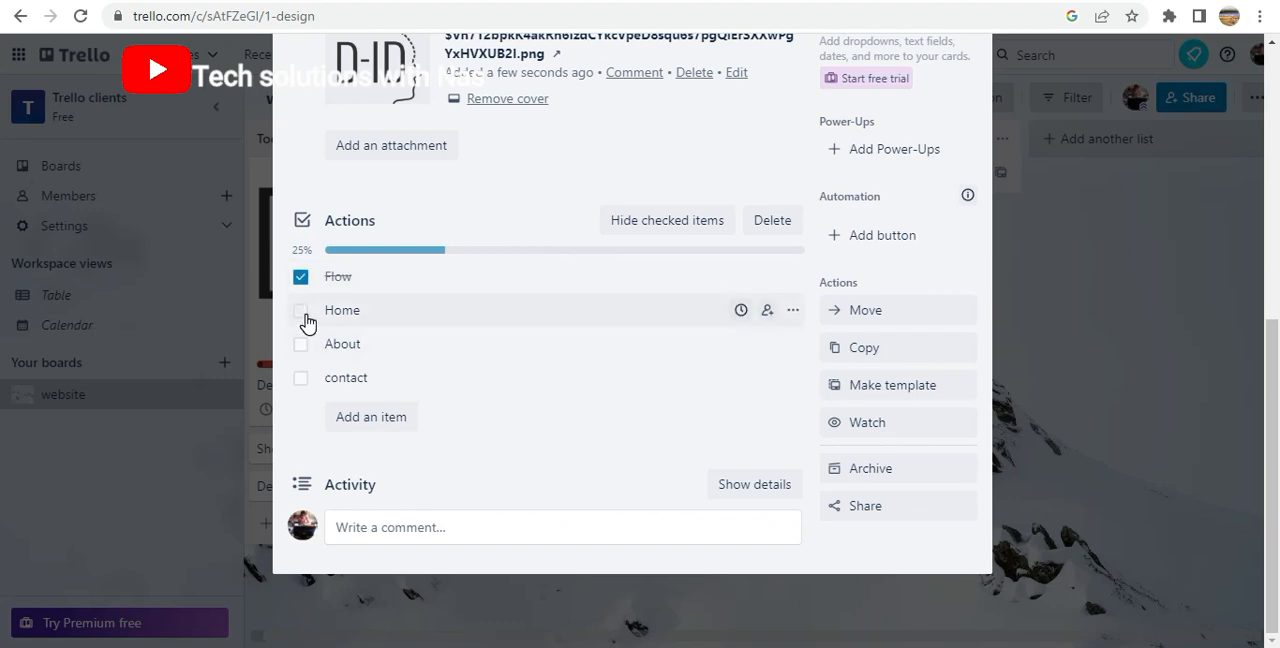
pyautogui.click(302, 312)
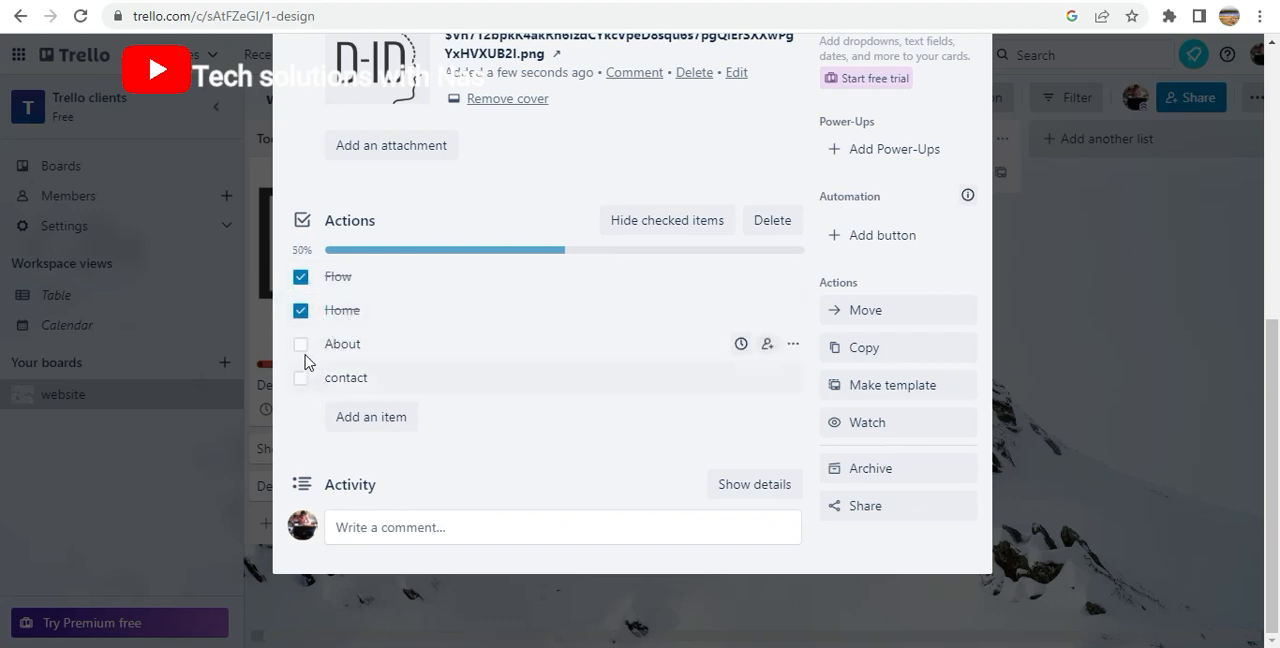
pyautogui.click(302, 346)
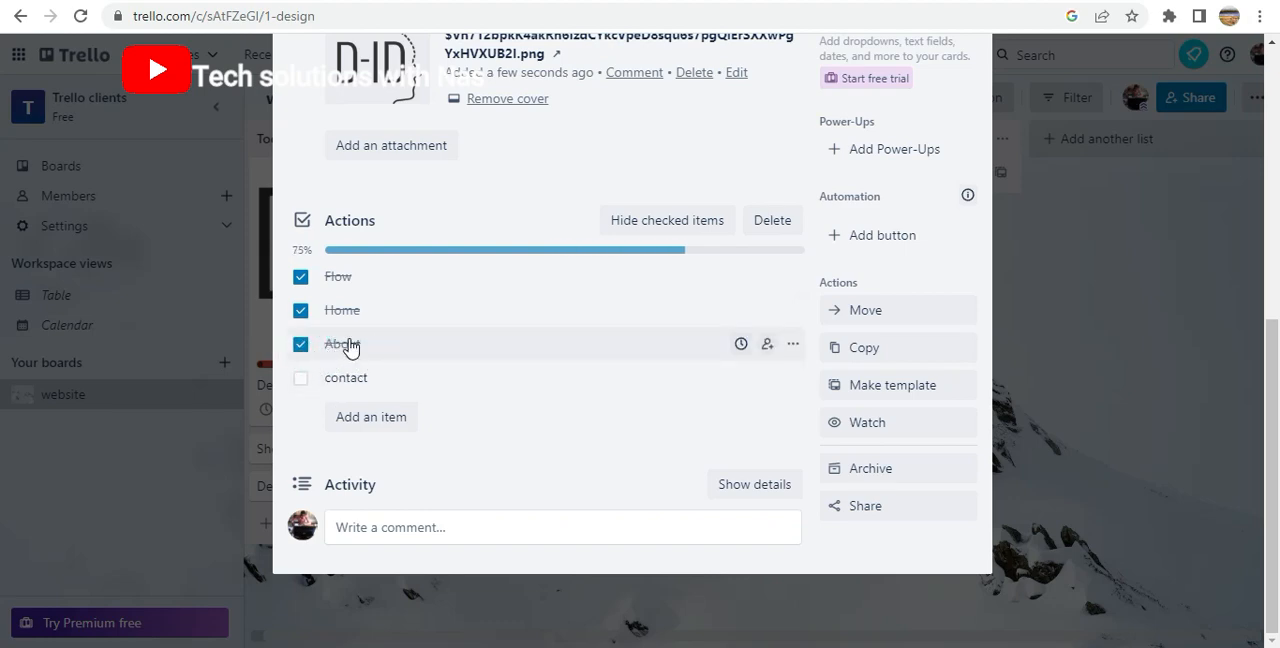
pyautogui.click(300, 379)
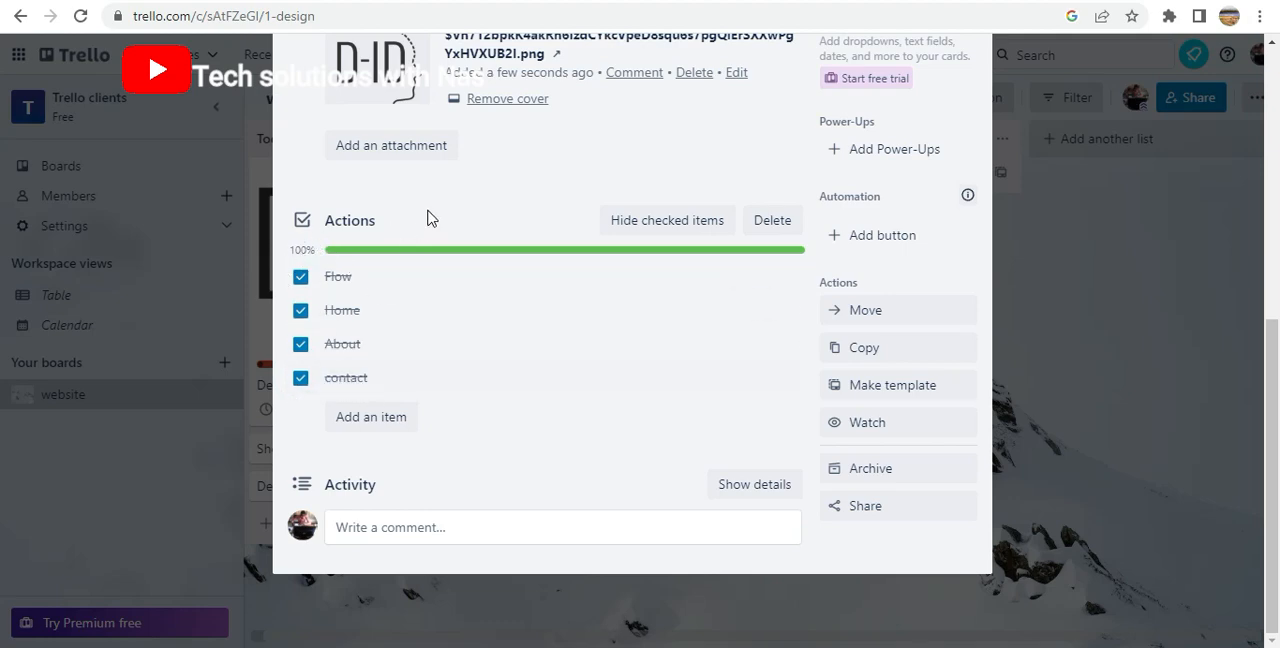
# Close the Design card and expand its label on the board so that the label title shows
pyautogui.scroll(5, 937, 100)
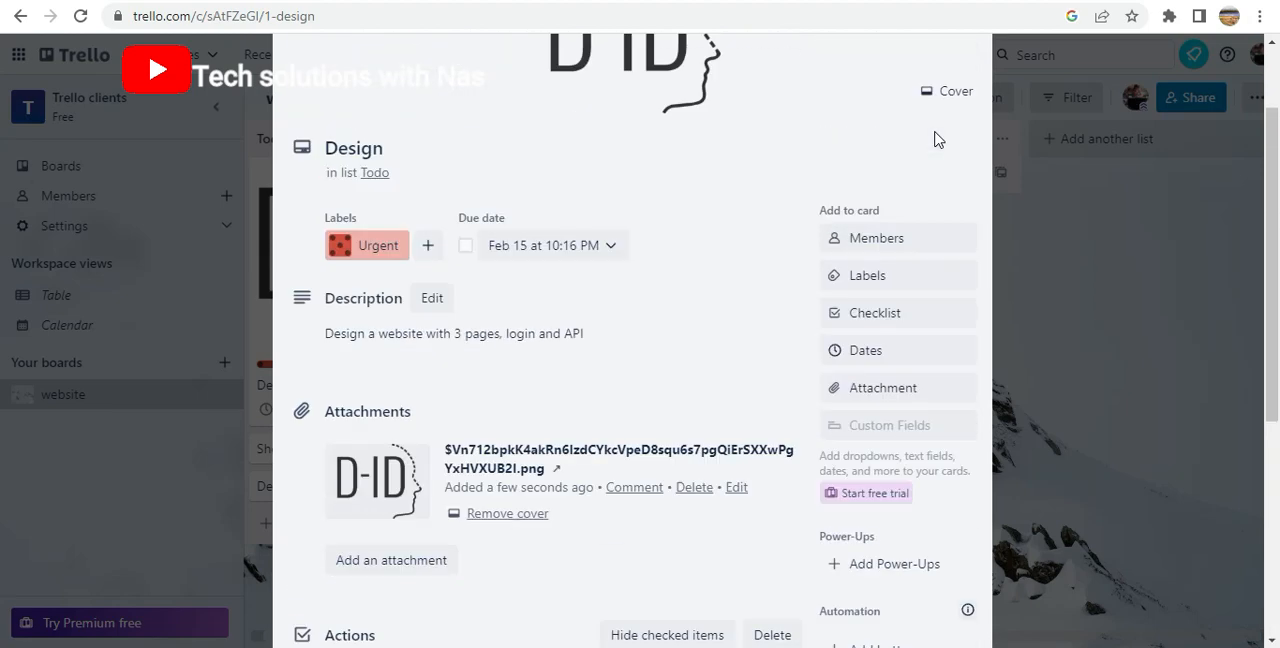
pyautogui.click(968, 40)
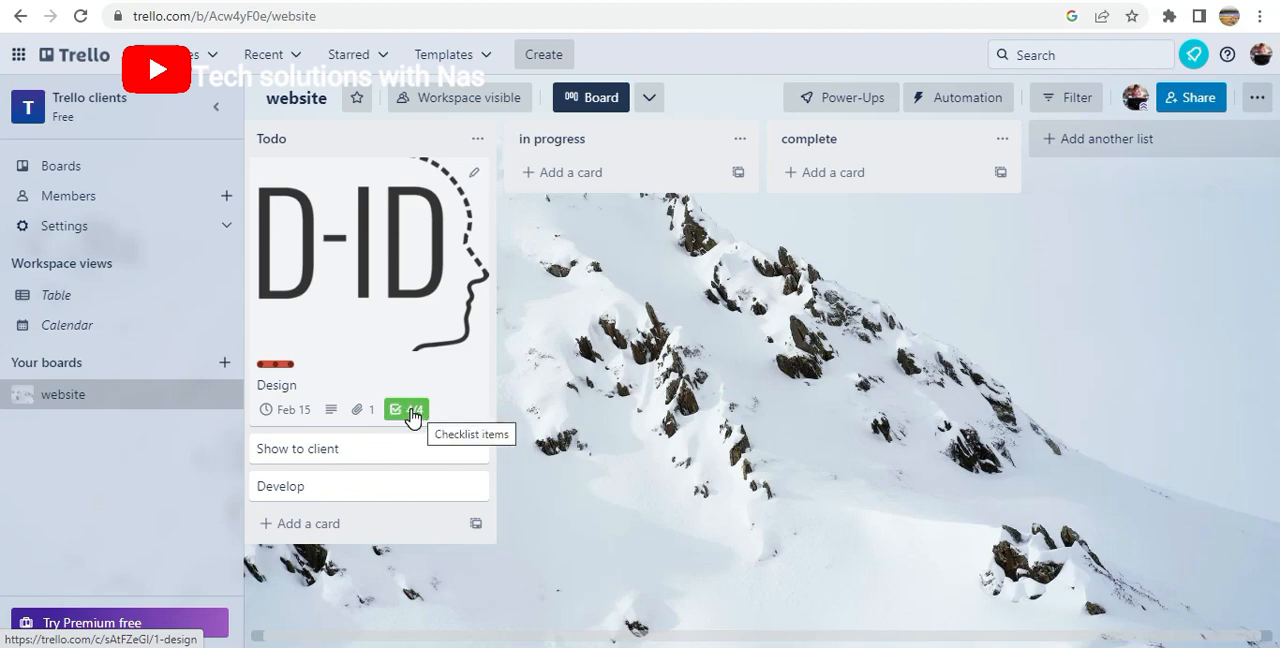
pyautogui.click(285, 364)
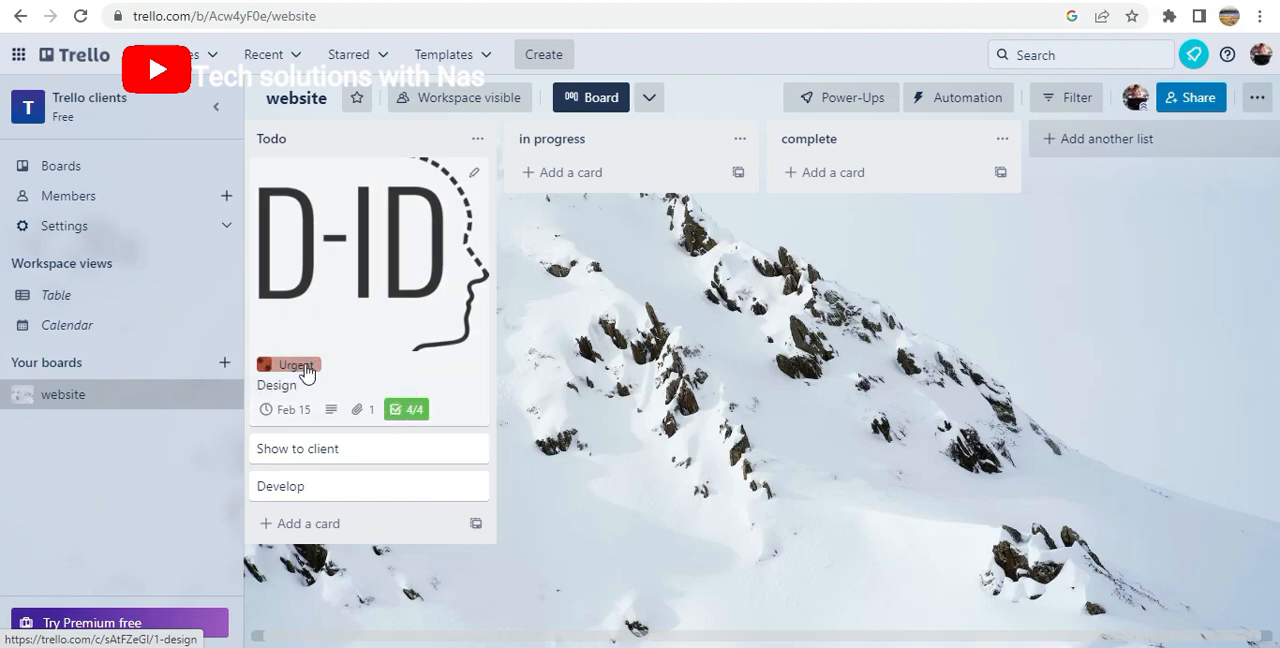
# Reopen the Design card, mark the contact, About and Home items in the Actions checklist as incomplete, and close the card
pyautogui.click(415, 418)
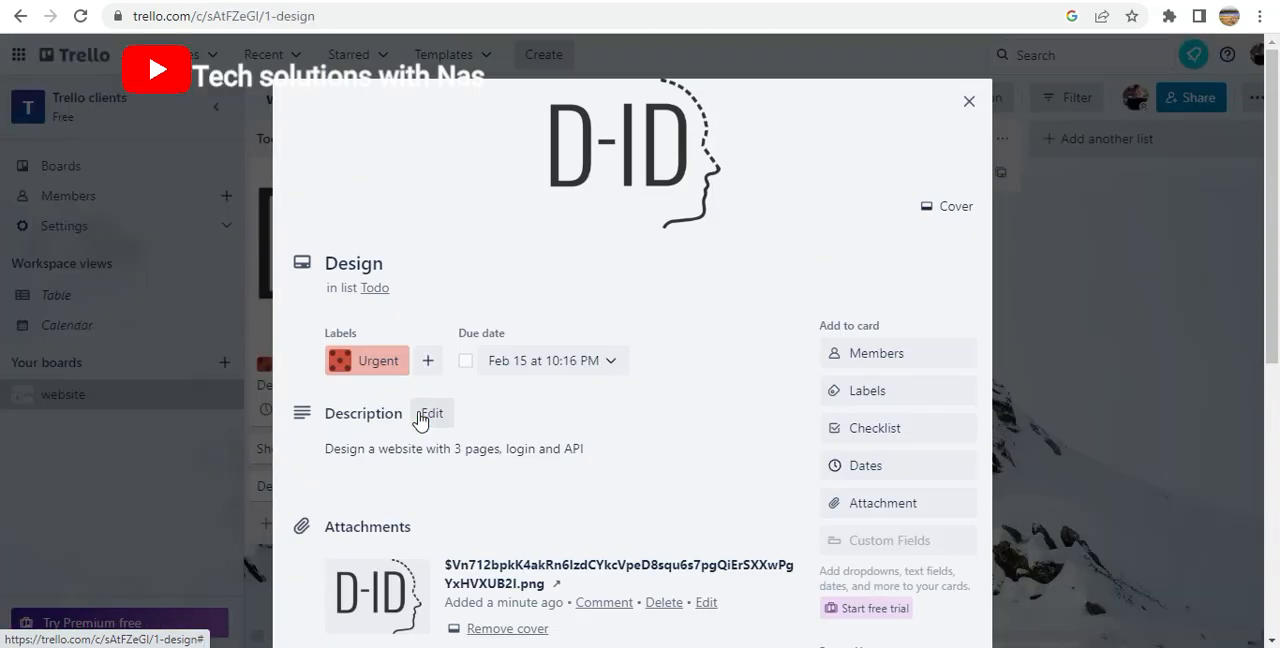
pyautogui.scroll(-5, 437, 450)
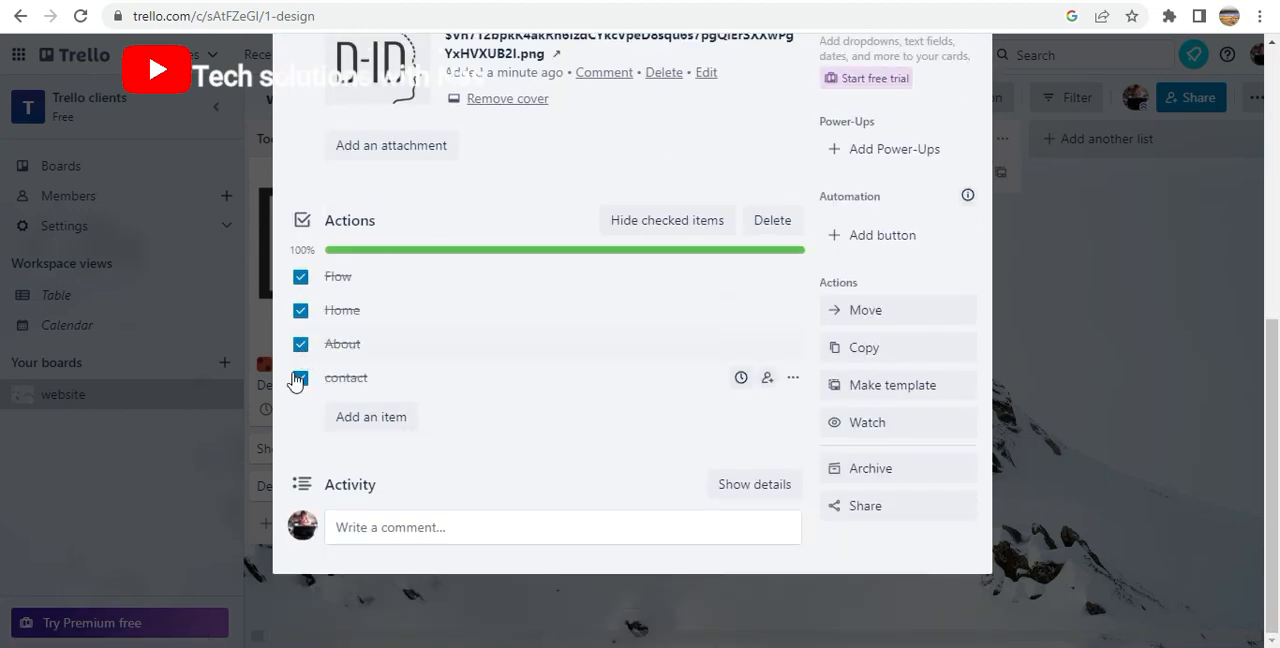
pyautogui.click(297, 377)
pyautogui.click(300, 344)
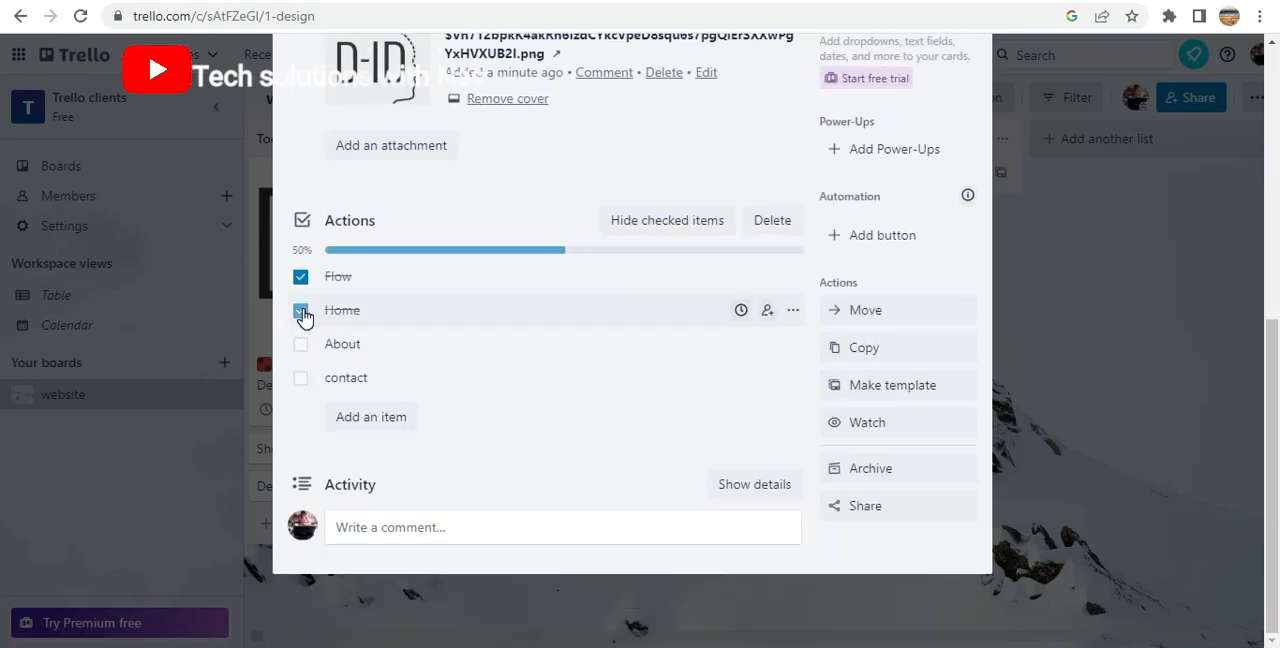
pyautogui.click(300, 311)
pyautogui.scroll(5, 489, 441)
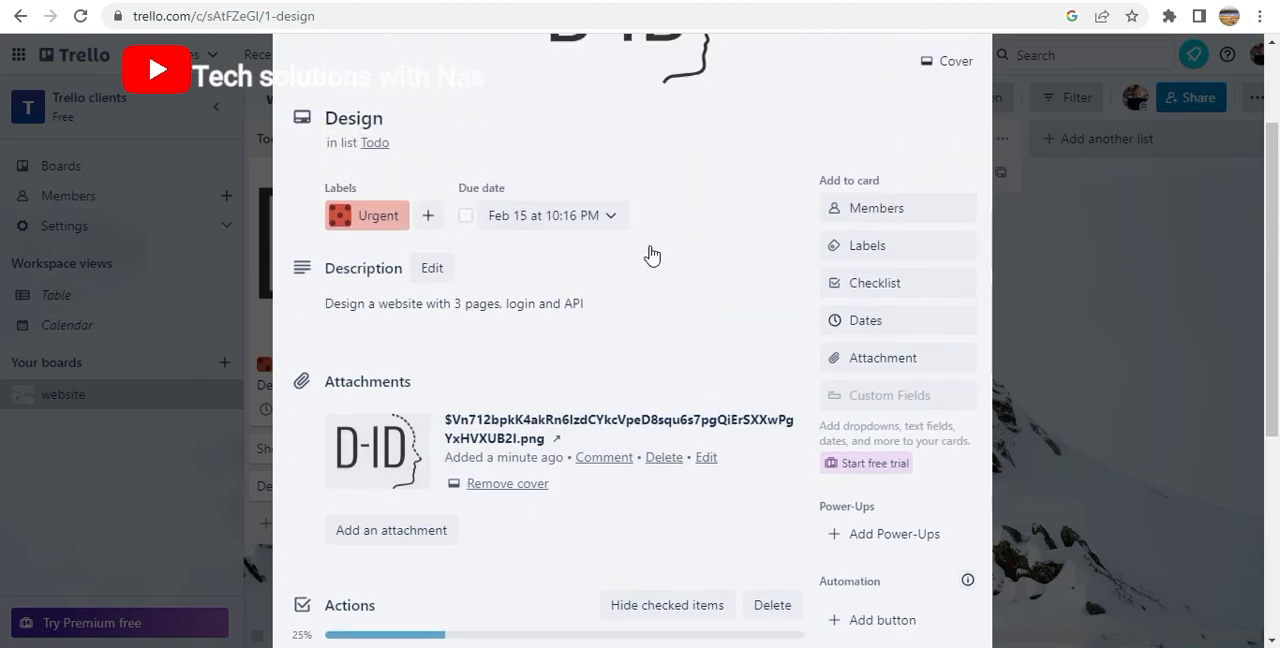
pyautogui.click(968, 104)
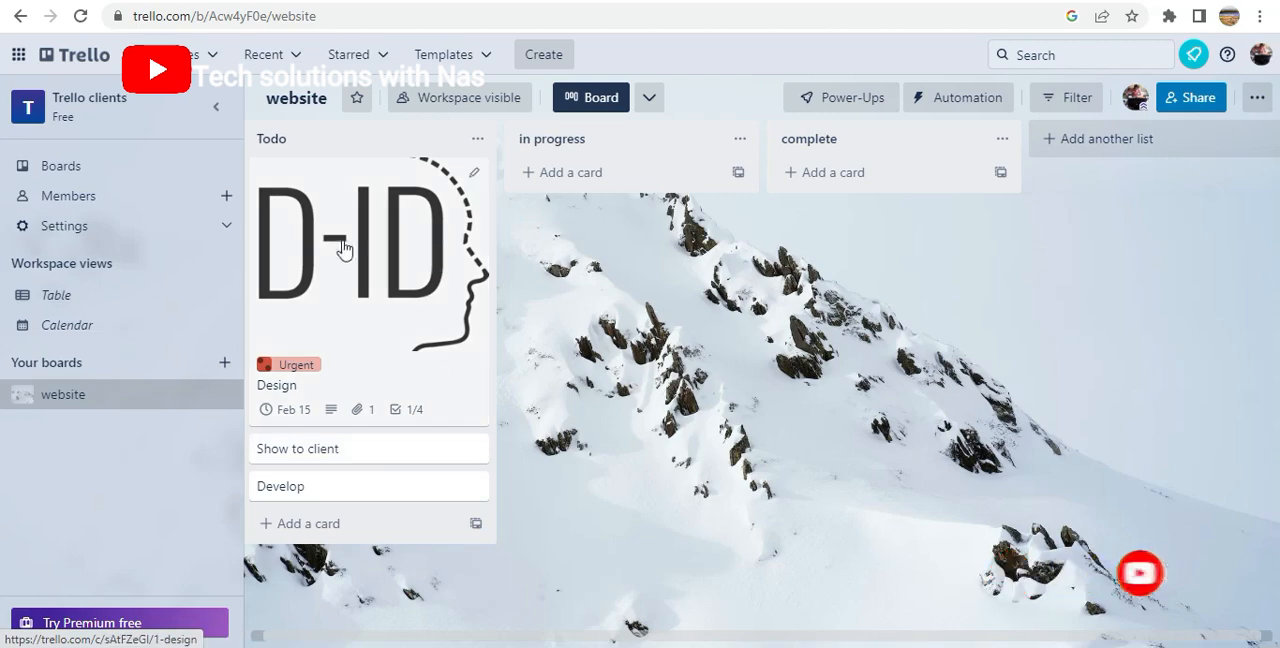
# Move the Design and Show to client cards through in progress to the complete list, and the Develop card to in progress
pyautogui.moveTo(347, 275); pyautogui.dragTo(680, 283)
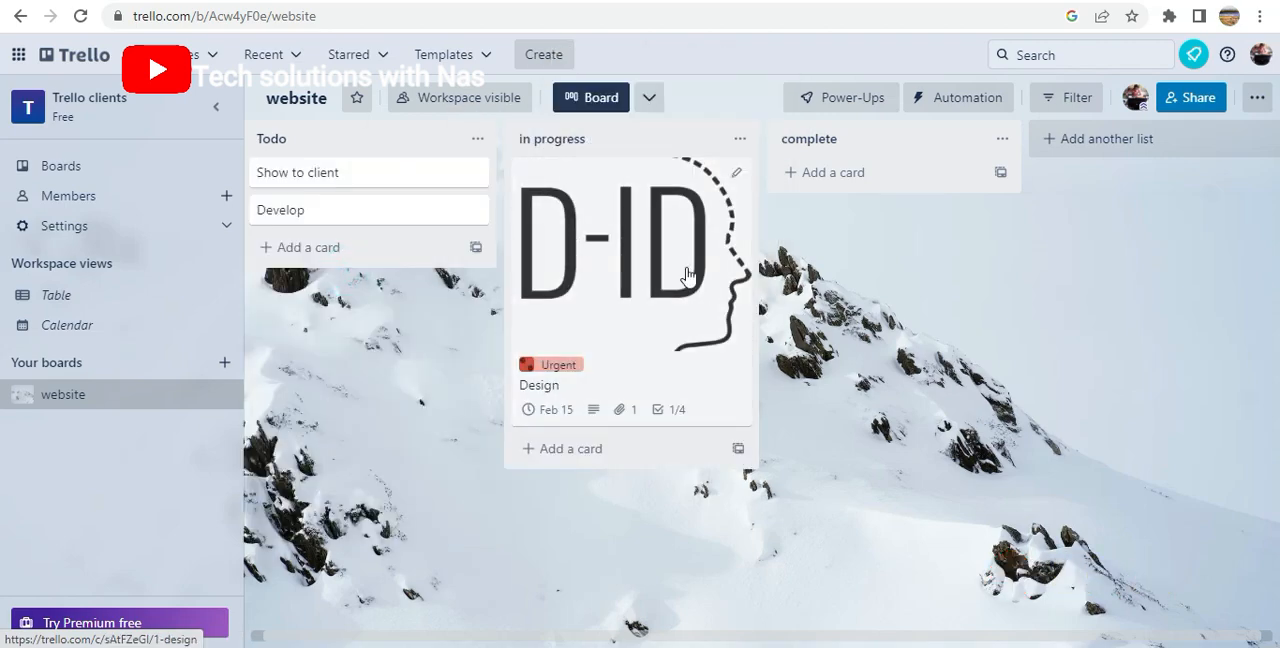
pyautogui.moveTo(687, 274); pyautogui.dragTo(884, 289)
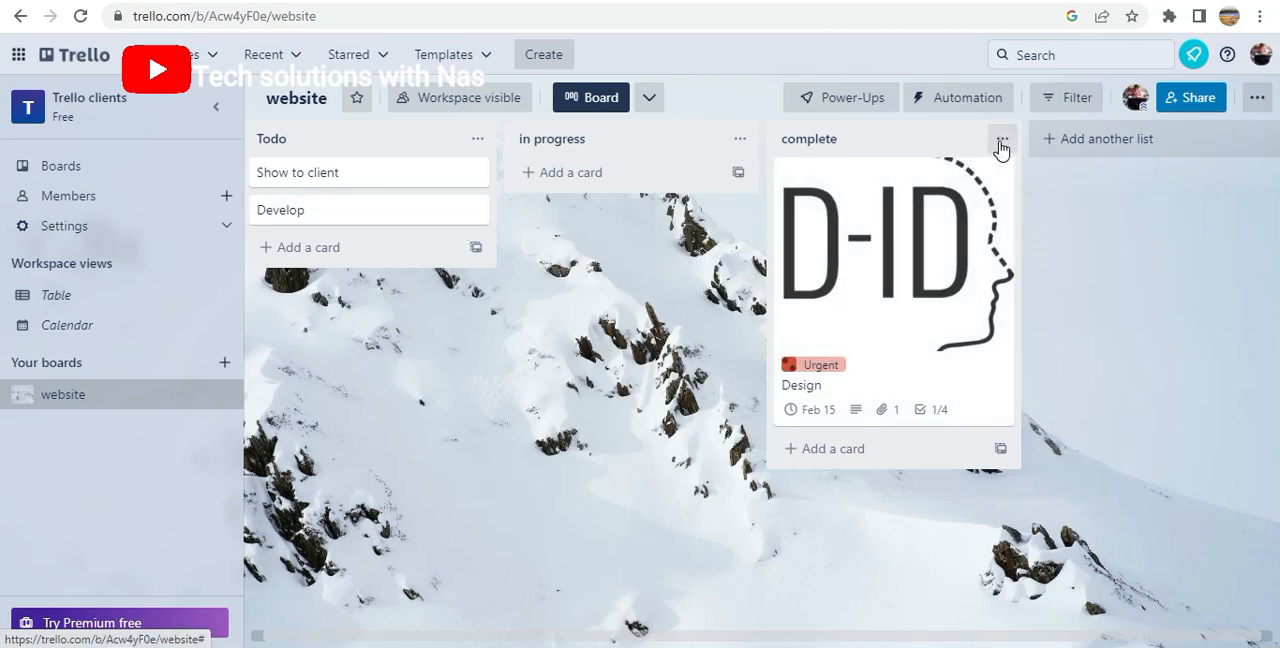
pyautogui.moveTo(347, 178); pyautogui.dragTo(574, 189)
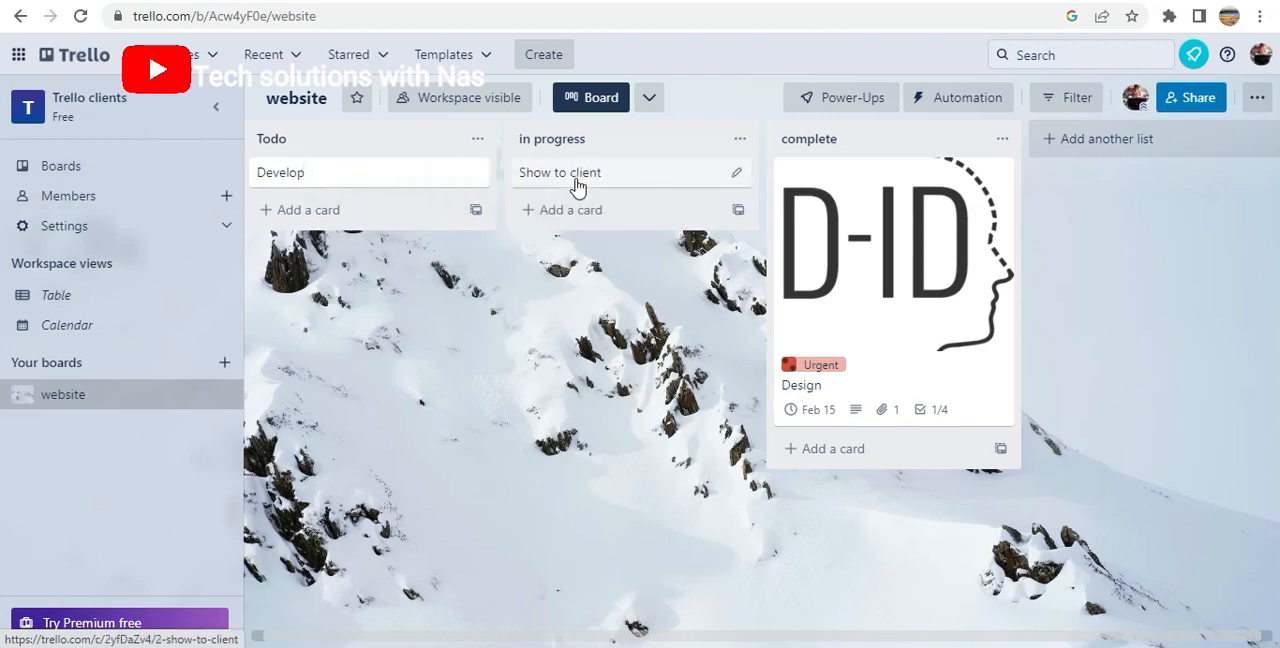
pyautogui.moveTo(263, 181); pyautogui.dragTo(566, 168)
pyautogui.moveTo(567, 211); pyautogui.dragTo(910, 190)
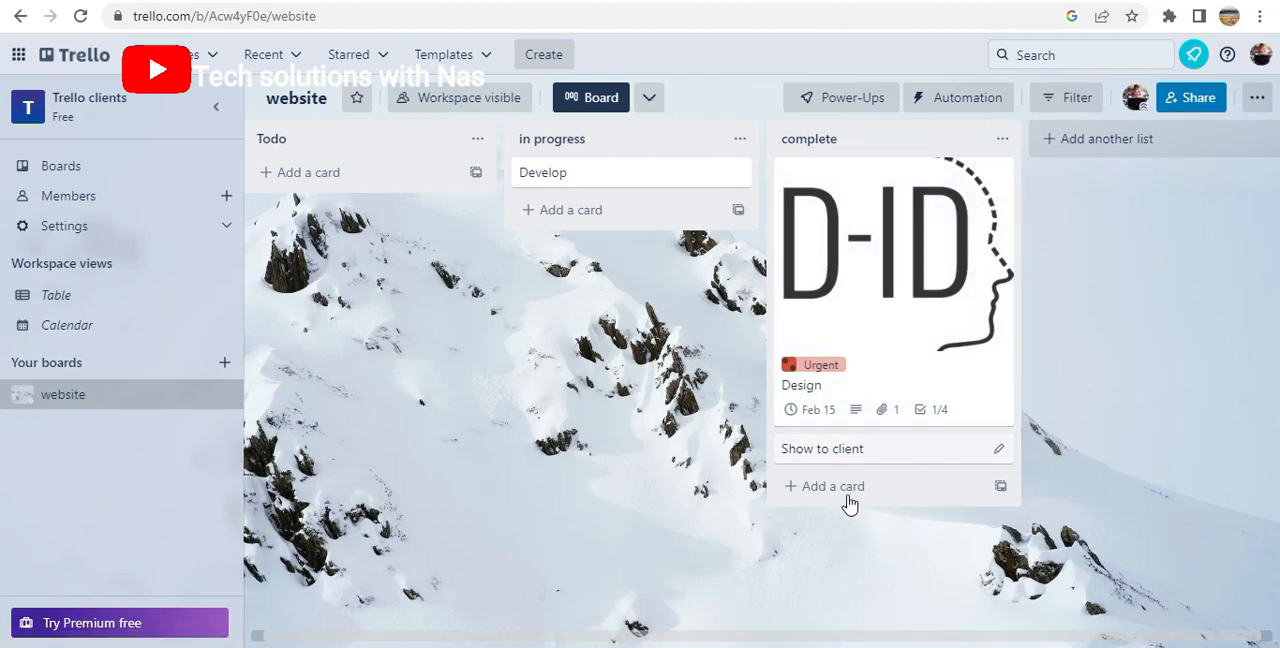
# Archive the complete list together with its cards
pyautogui.click(1002, 142)
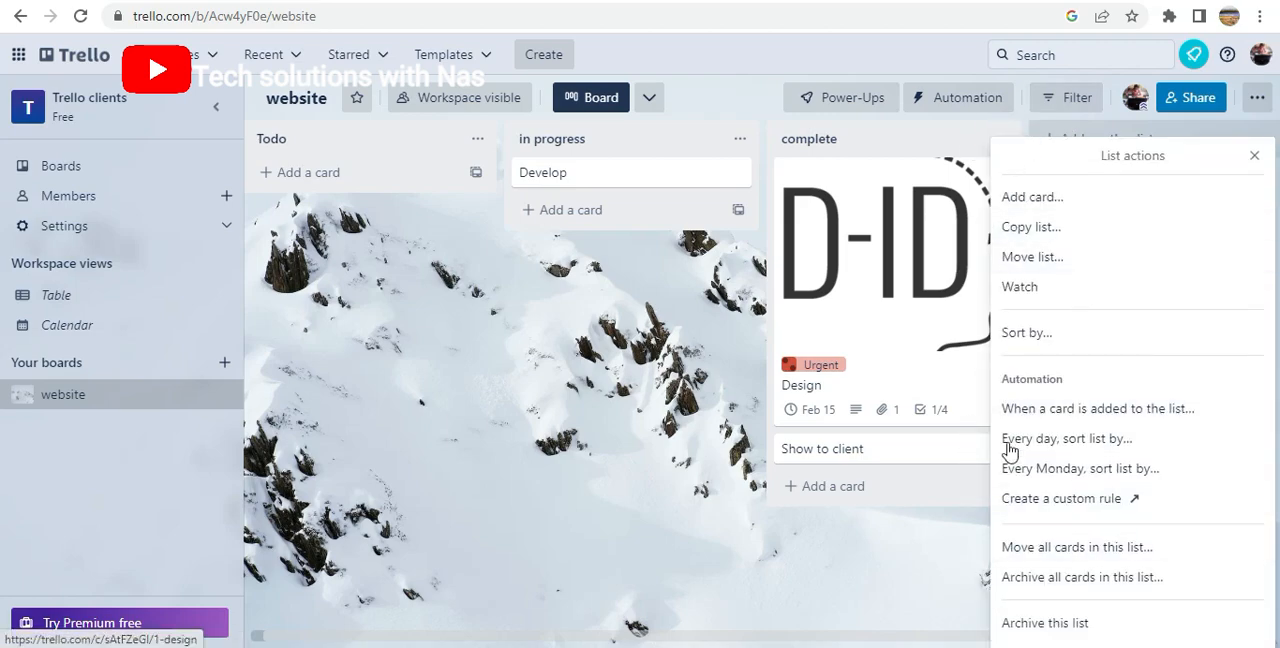
pyautogui.click(1062, 624)
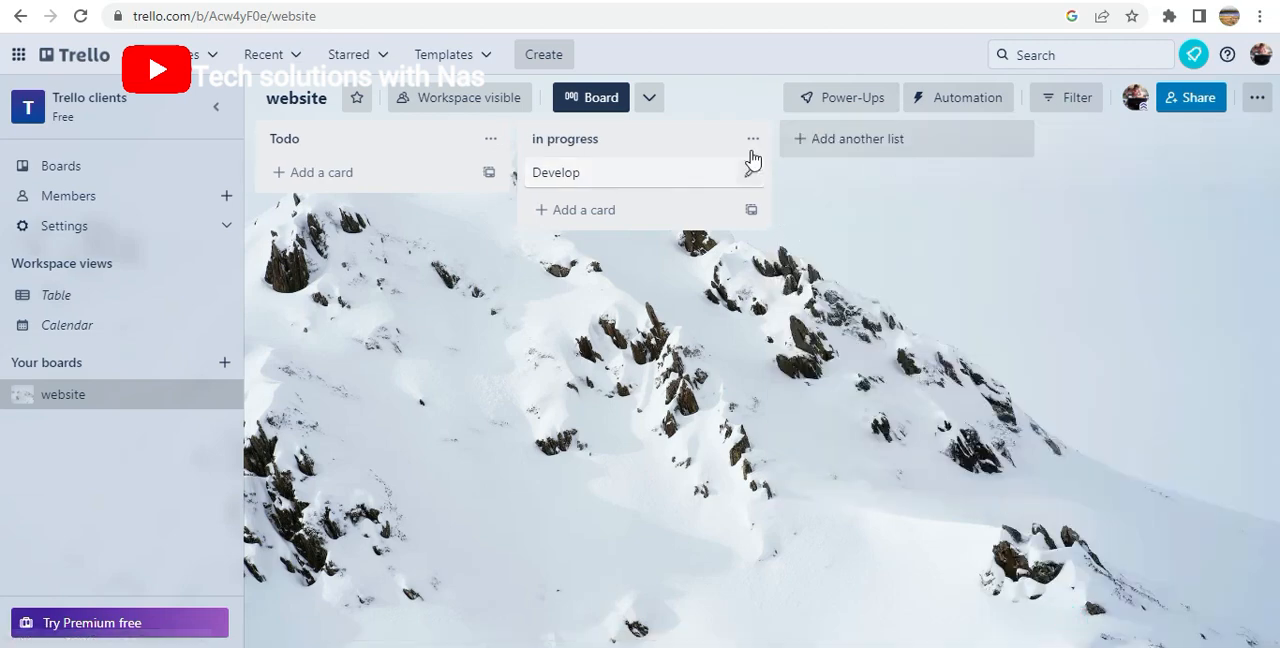
# Restore the complete list to the board from the archived lists and return to the full board
pyautogui.click(1261, 55)
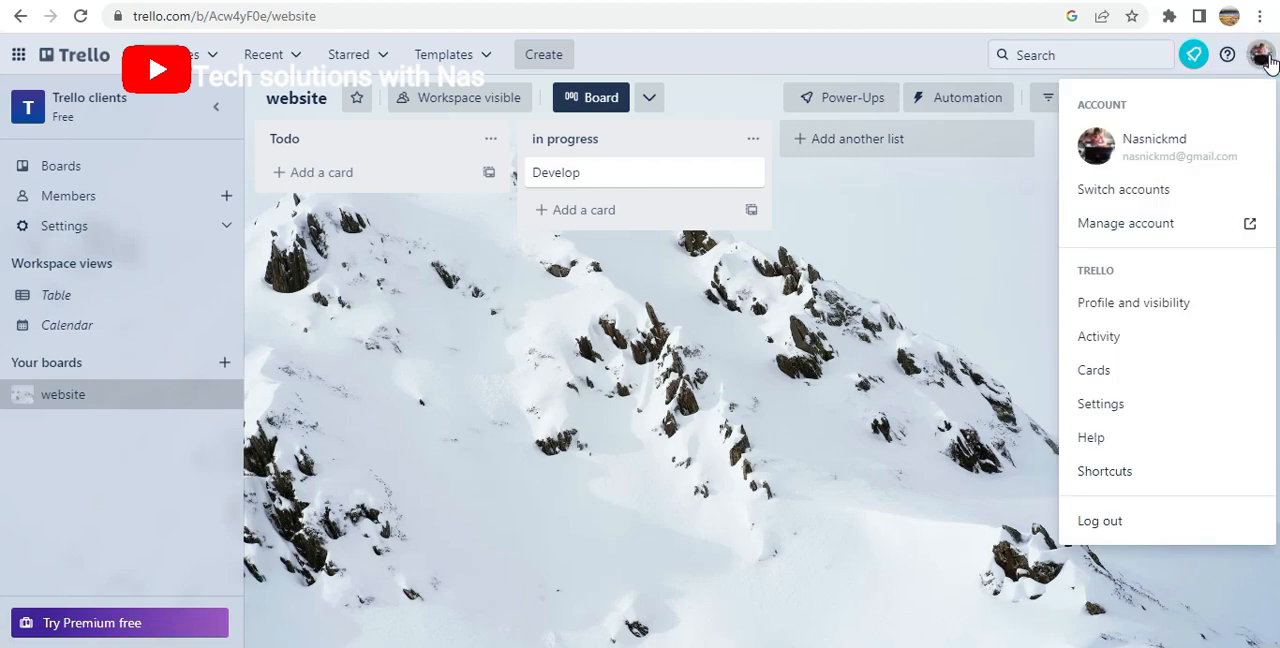
pyautogui.click(1257, 93)
pyautogui.click(1257, 94)
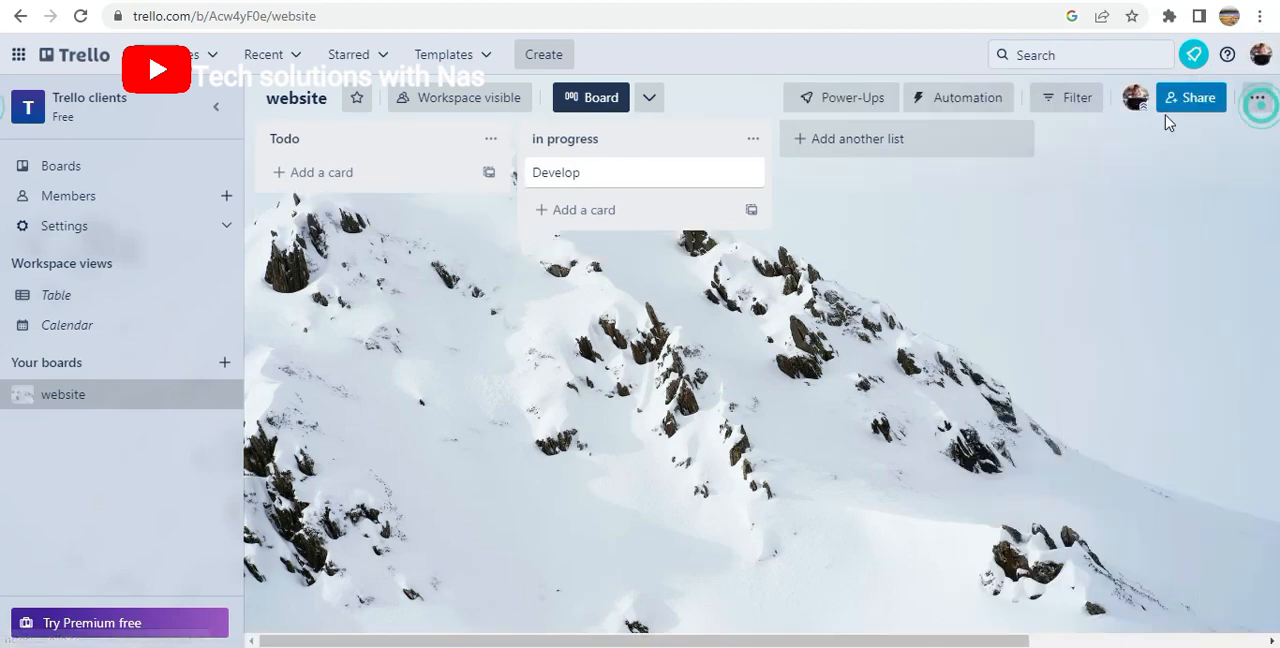
pyautogui.click(1257, 97)
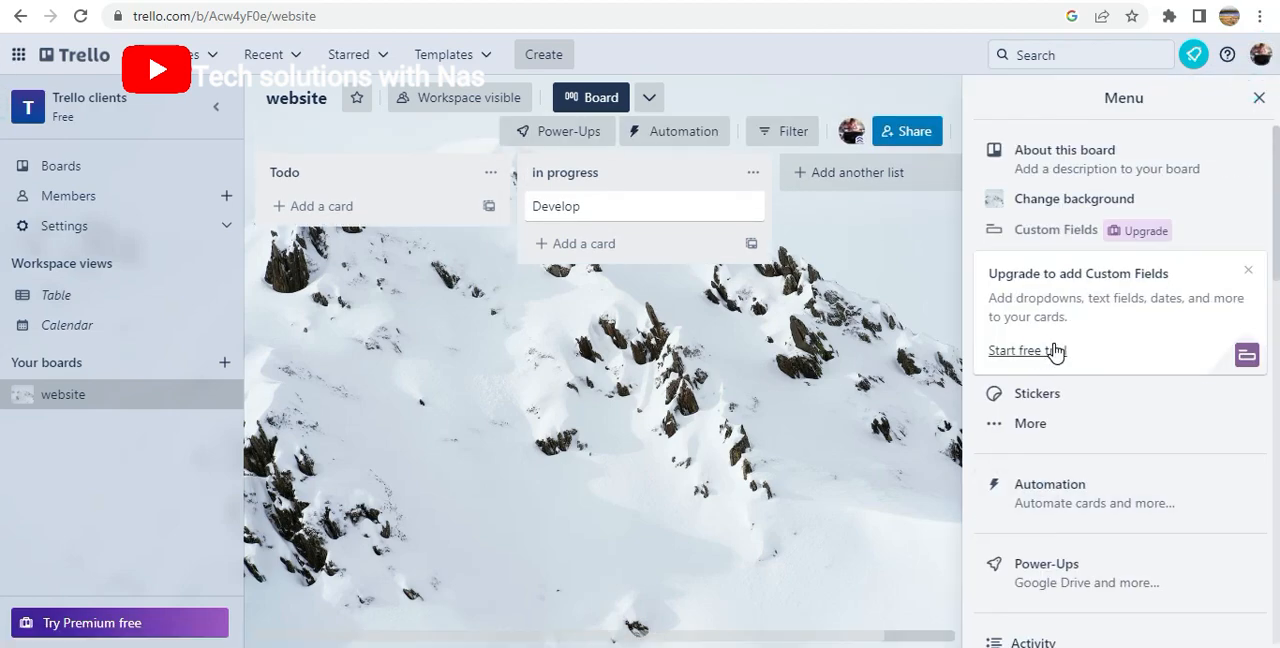
pyautogui.click(1006, 434)
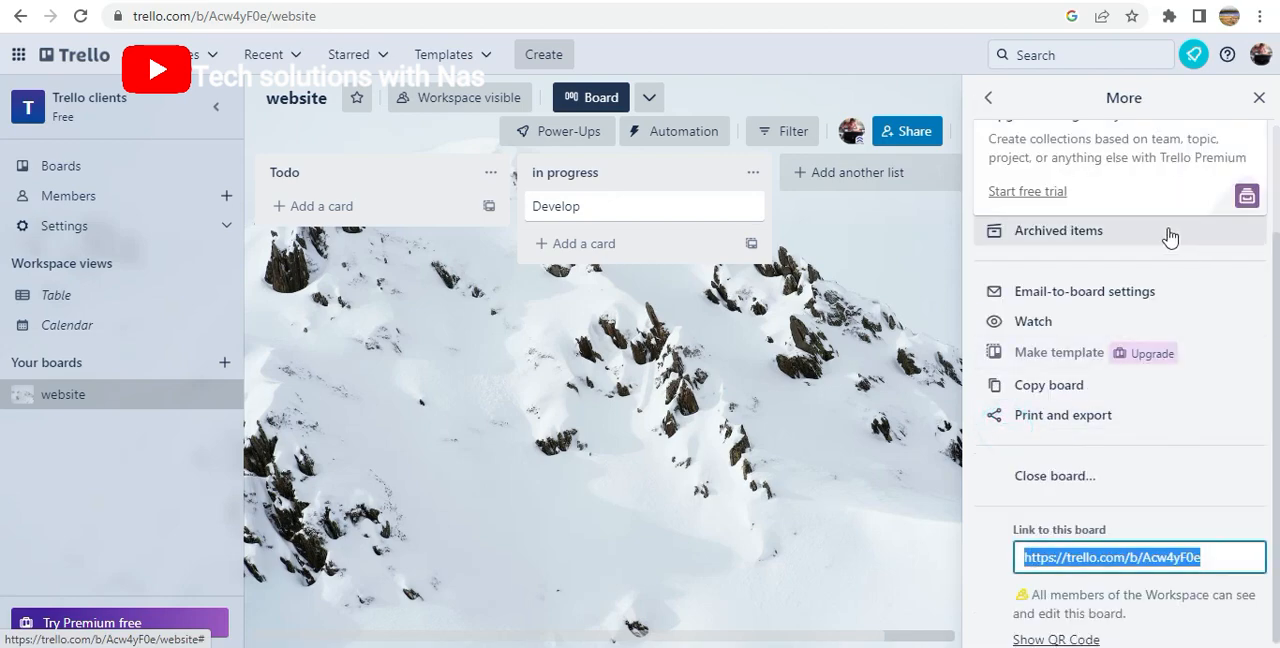
pyautogui.click(1087, 240)
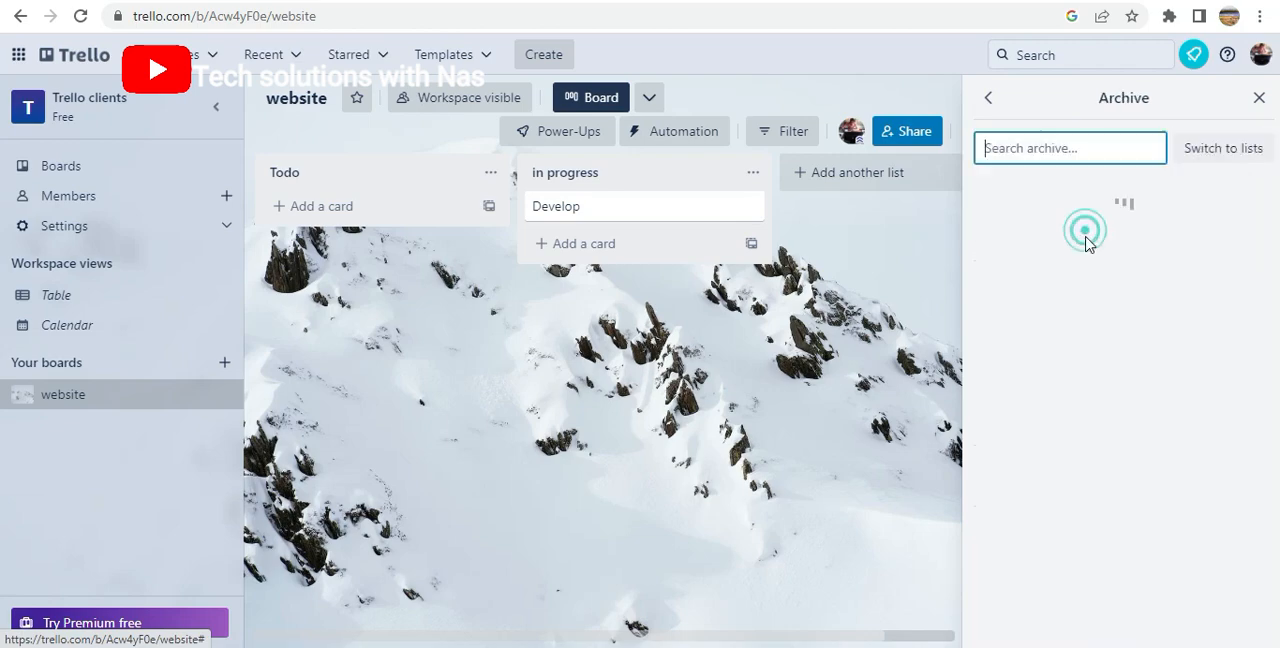
pyautogui.click(1213, 152)
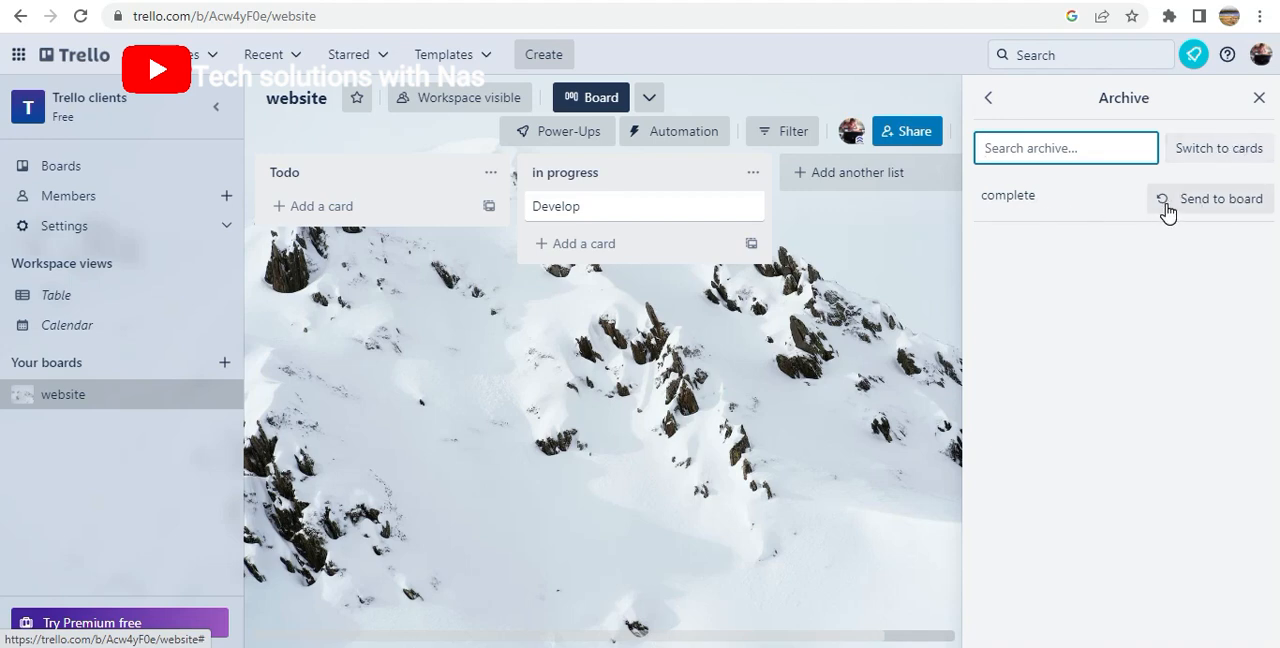
pyautogui.click(1205, 199)
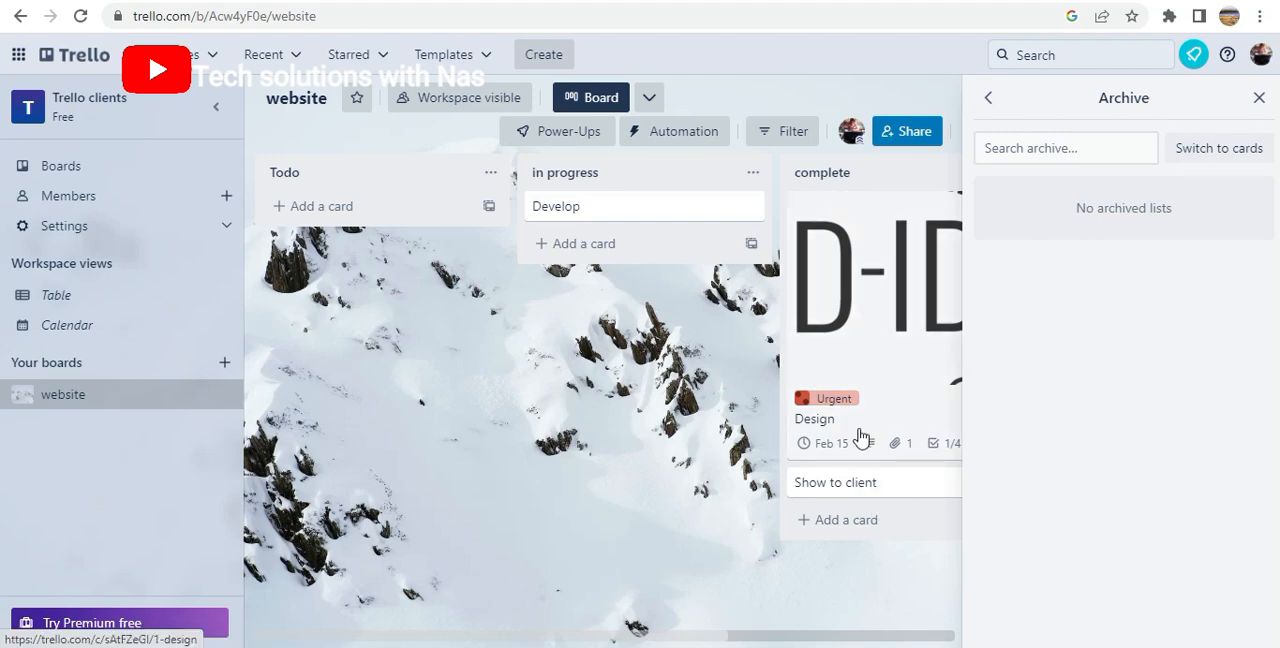
pyautogui.click(1259, 97)
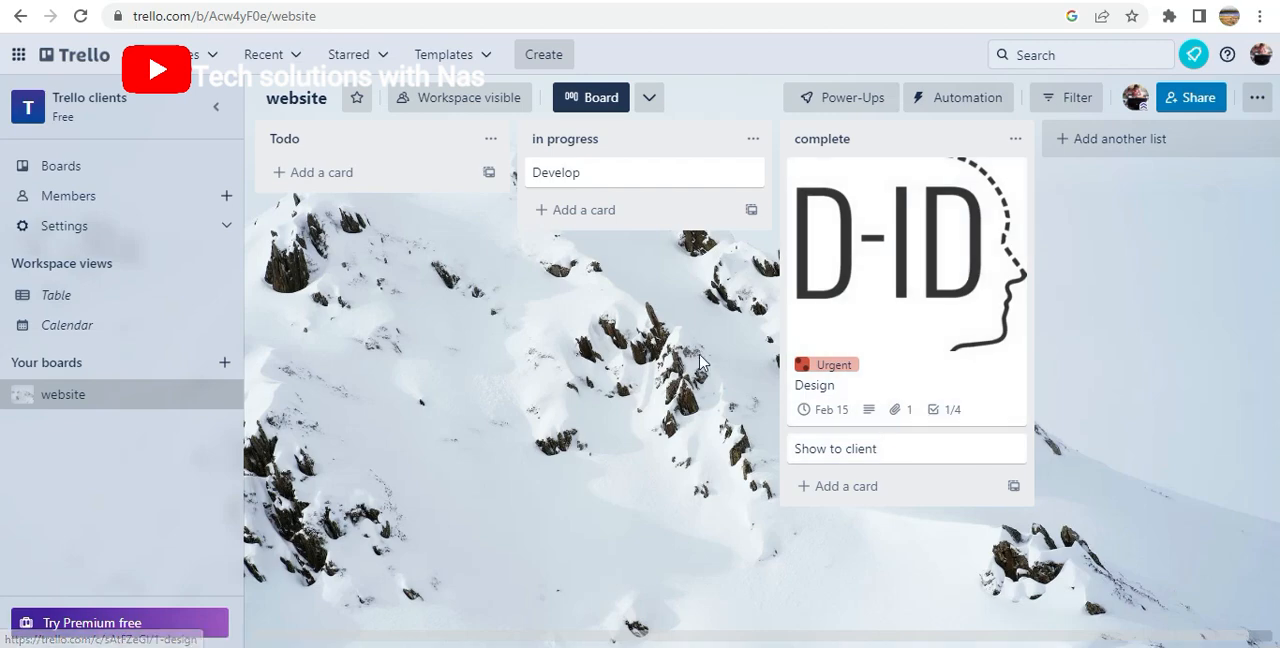
# Open the Calendar view of the Trello clients workspace
pyautogui.click(78, 325)
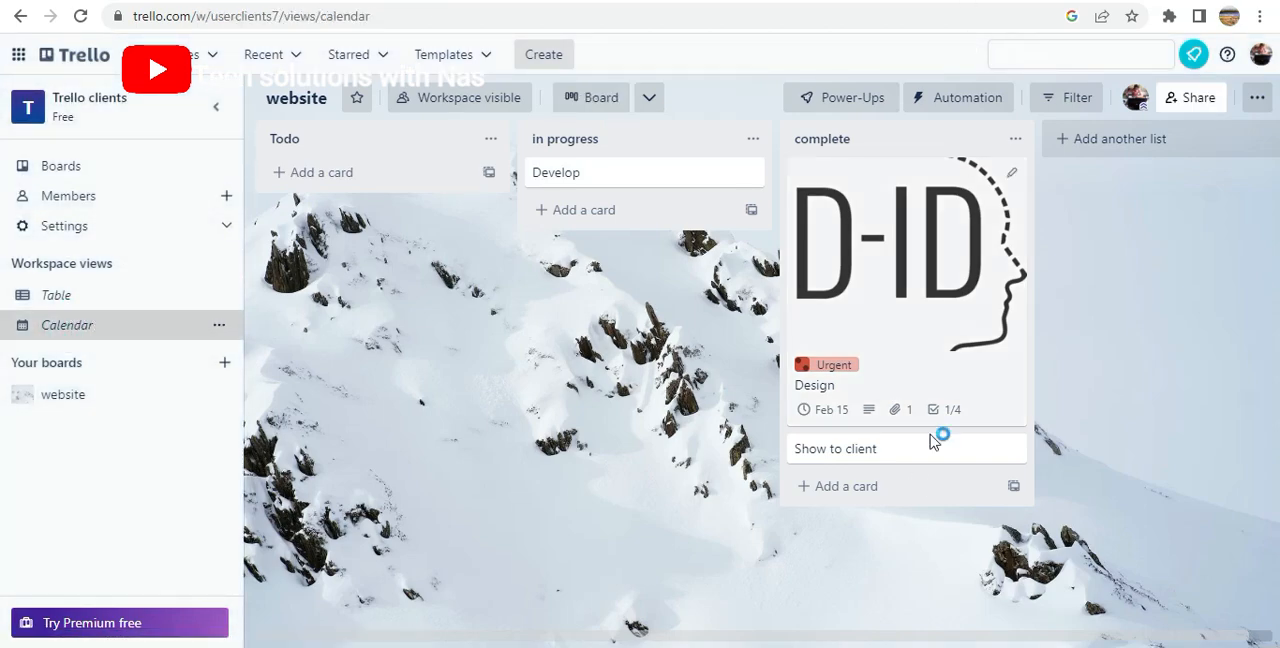